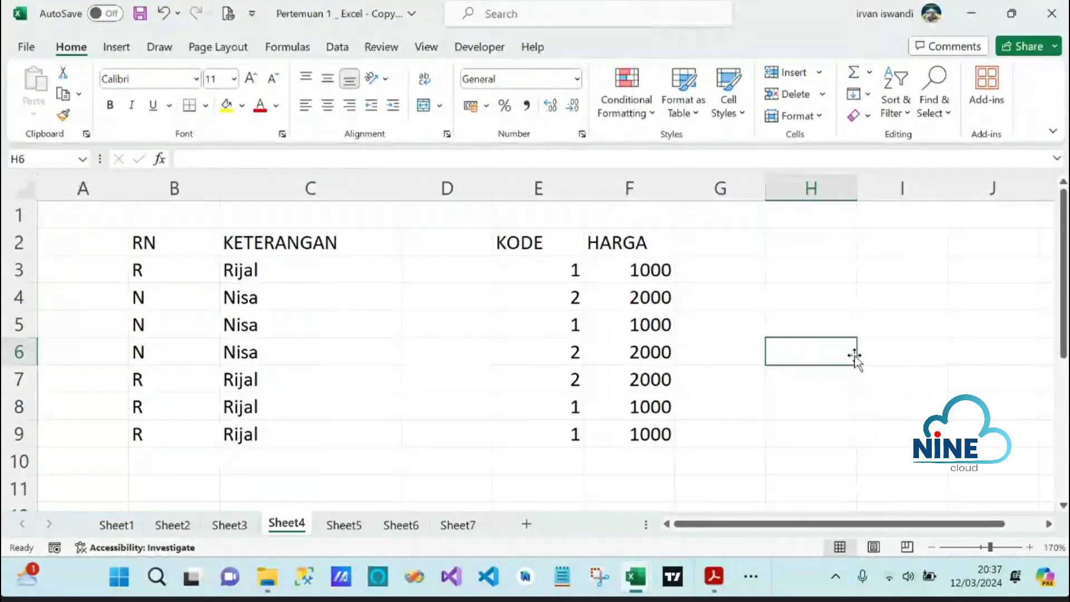
# Step: Review the list of text functions in B4:B9 on Sheet2 and return to Sheet4
pyautogui.click(172, 525)
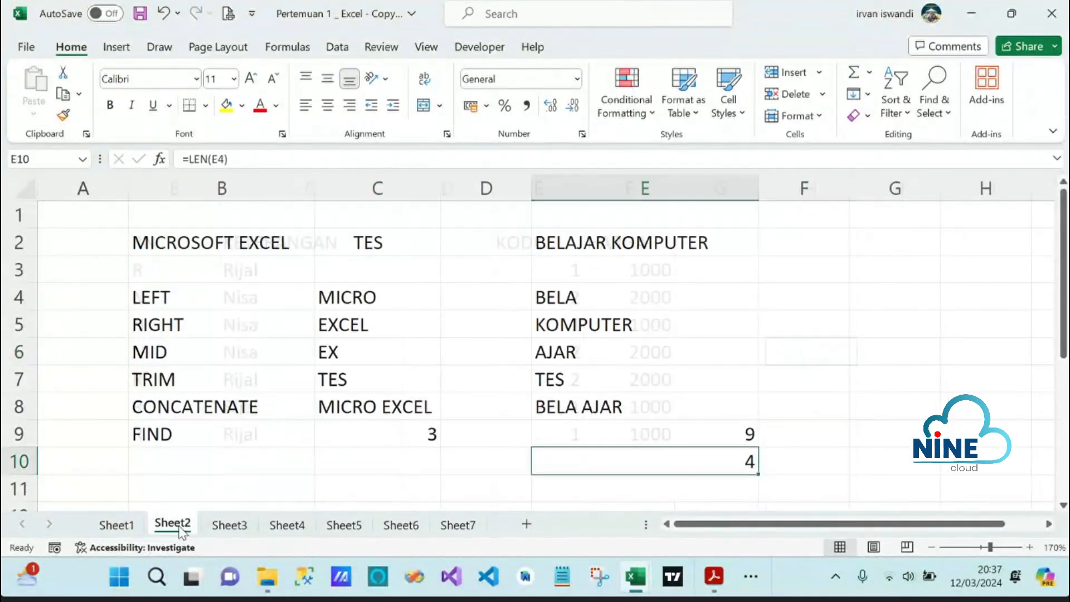
pyautogui.moveTo(210, 295); pyautogui.dragTo(223, 438)
pyautogui.click(286, 525)
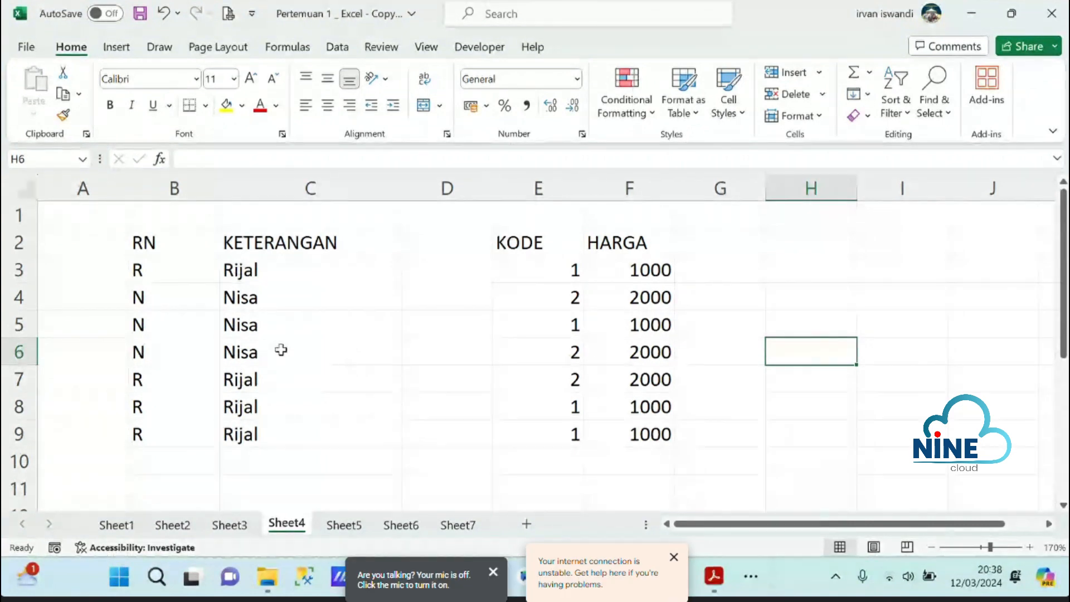
# Step: Examine the RN and KETERANGAN columns on Sheet4 and inspect the existing IF formula in C3
pyautogui.click(166, 241)
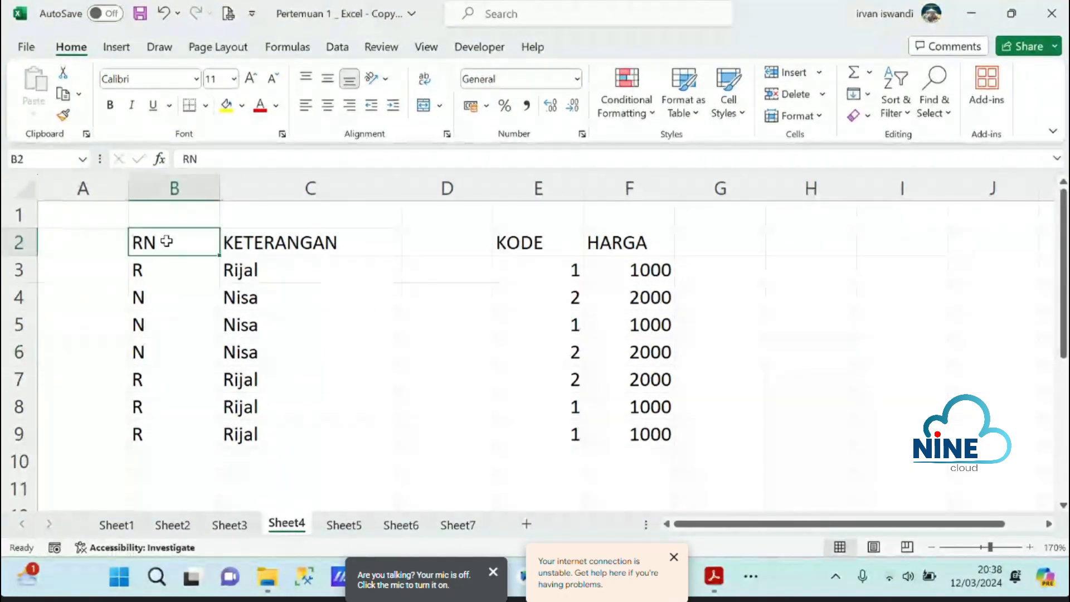
pyautogui.click(279, 242)
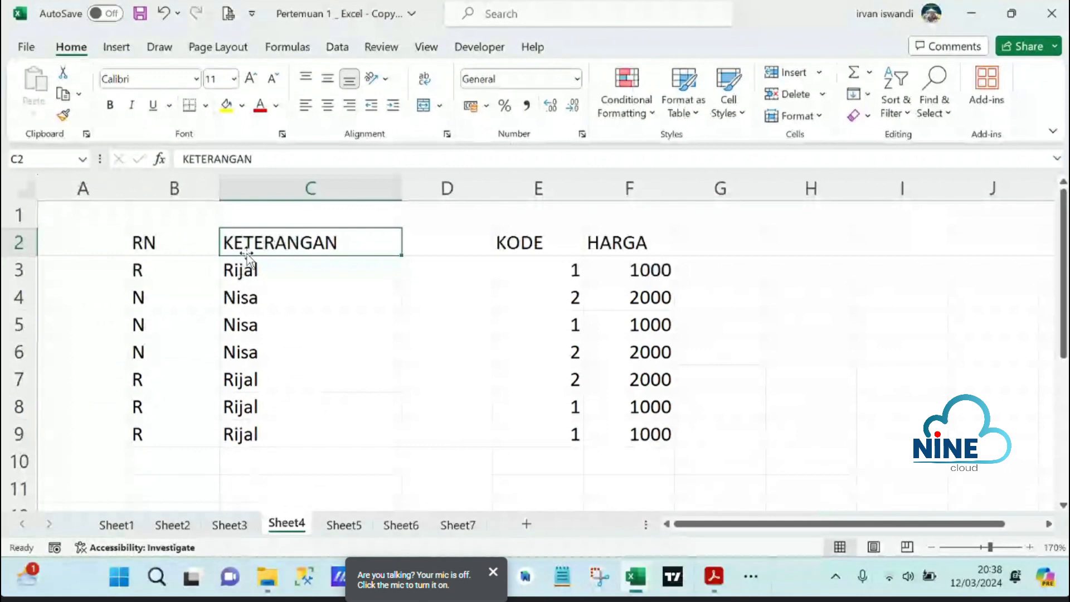
pyautogui.click(150, 271)
pyautogui.click(143, 301)
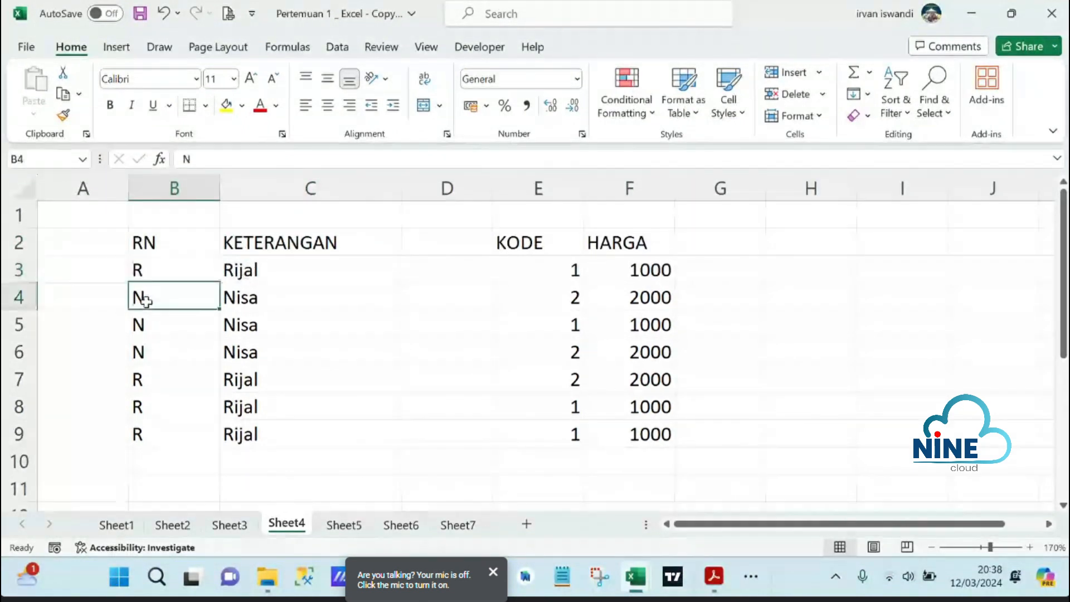
pyautogui.click(267, 268)
pyautogui.doubleClick(271, 272)
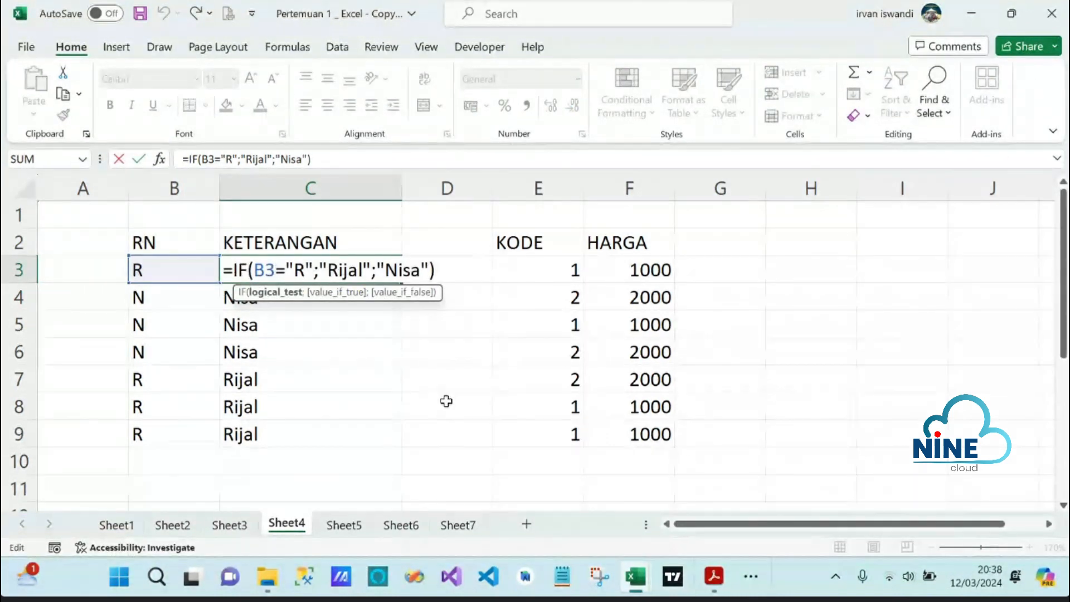
pyautogui.press('Escape')
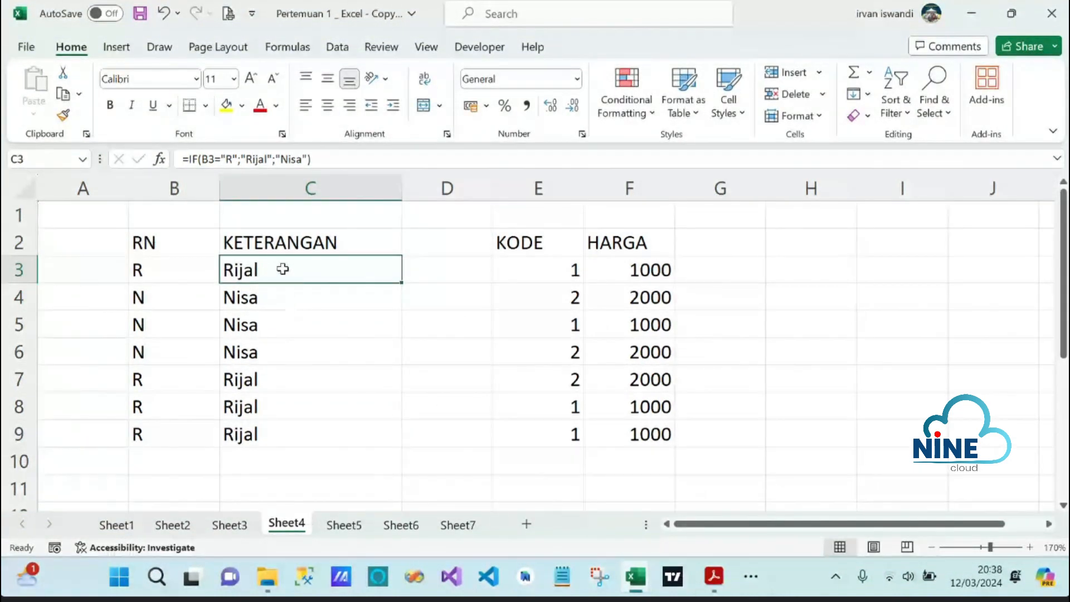
# Step: Clear the KETERANGAN results in C3:C9 and start a new IF formula in C3
pyautogui.moveTo(282, 268); pyautogui.dragTo(315, 431)
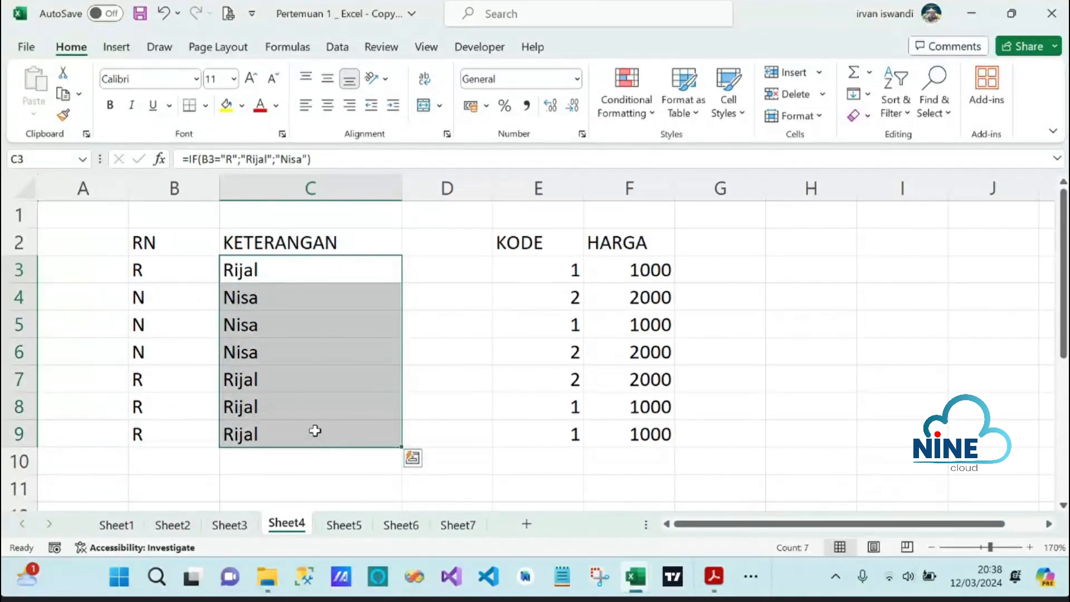
pyautogui.press('Delete')
pyautogui.click(308, 266)
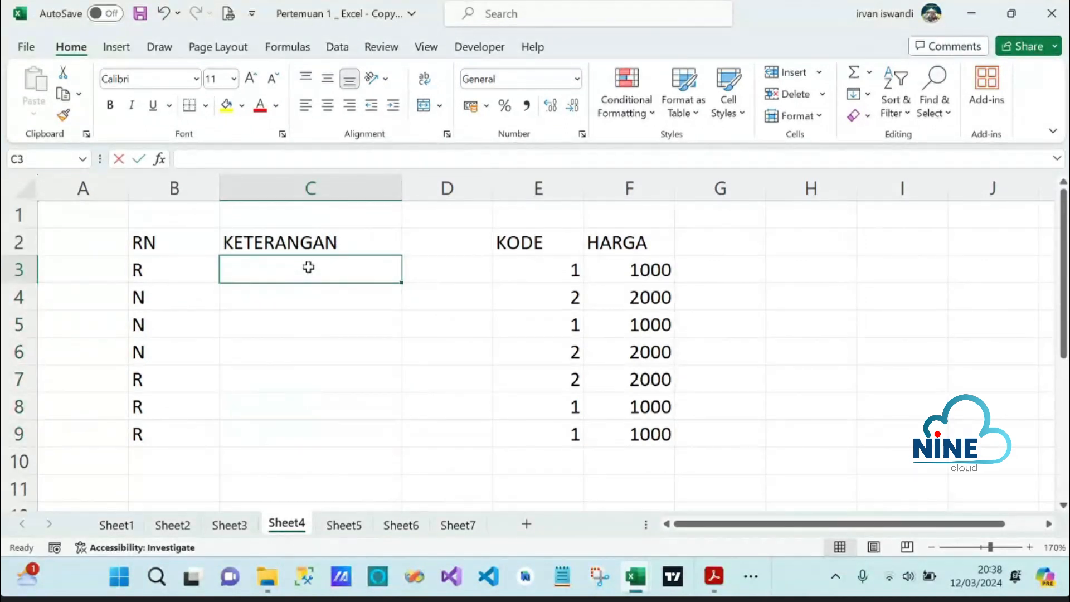
pyautogui.write('=IF')
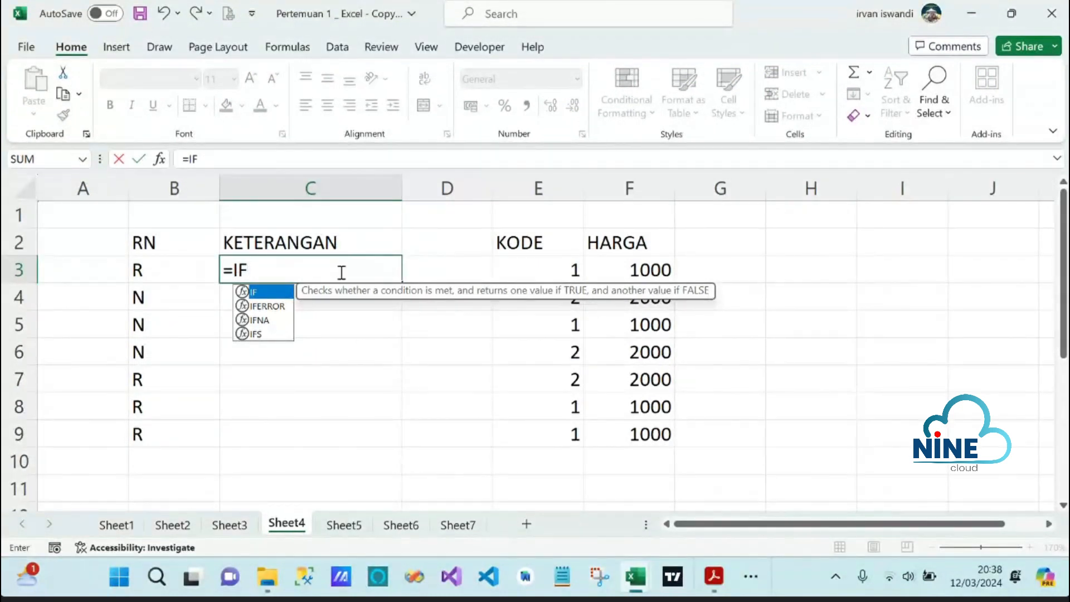
pyautogui.write('(')
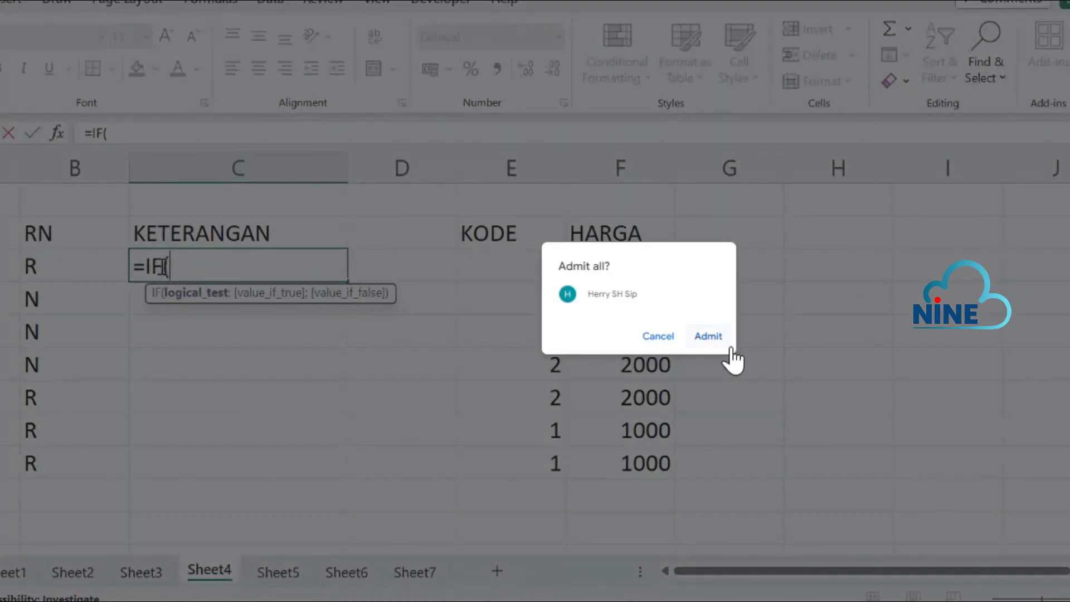
# Step: Admit the waiting meeting participant and enter B3="R" as the logical test of the IF formula in C3
pyautogui.click(716, 338)
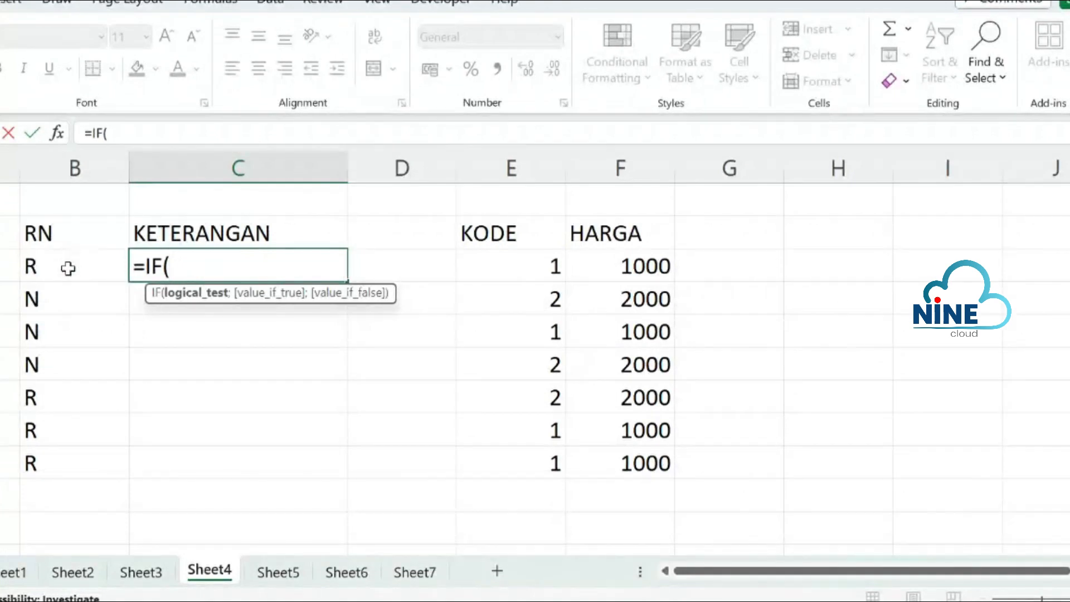
pyautogui.click(68, 268)
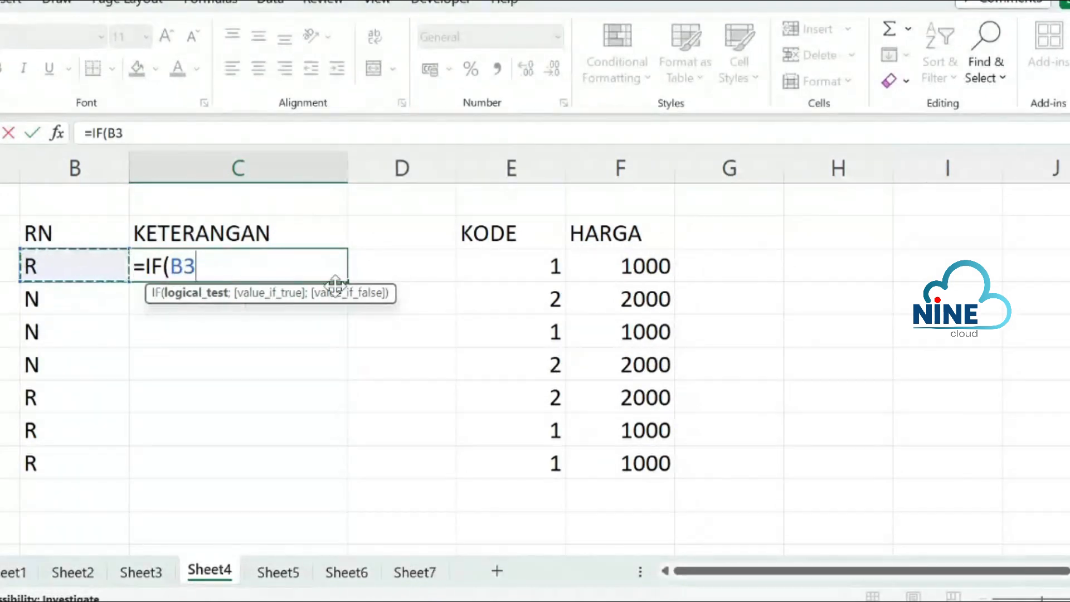
pyautogui.write('=R')
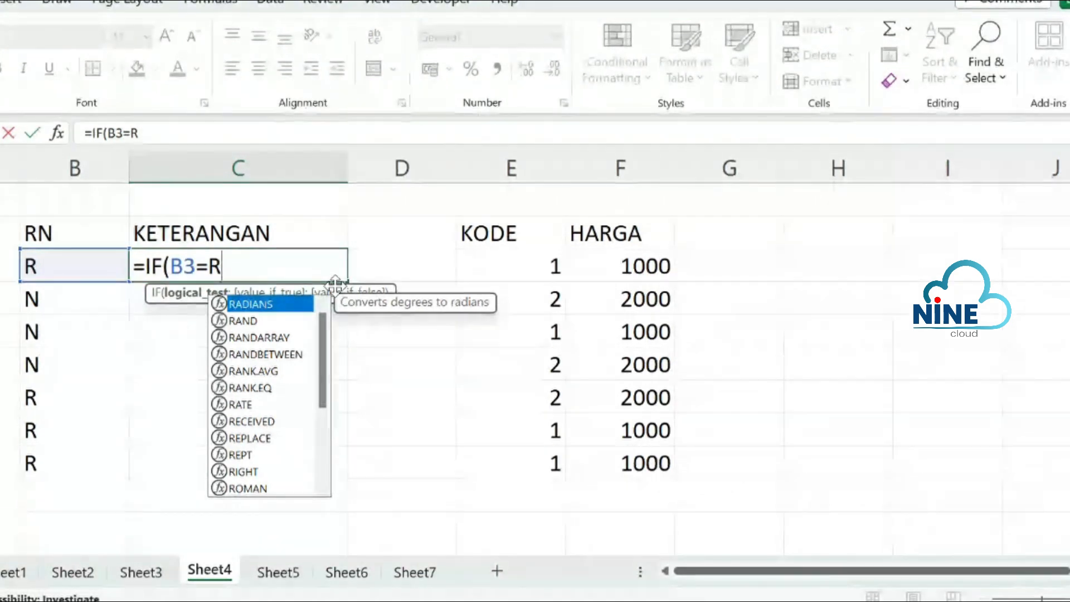
pyautogui.press('BackSpace')
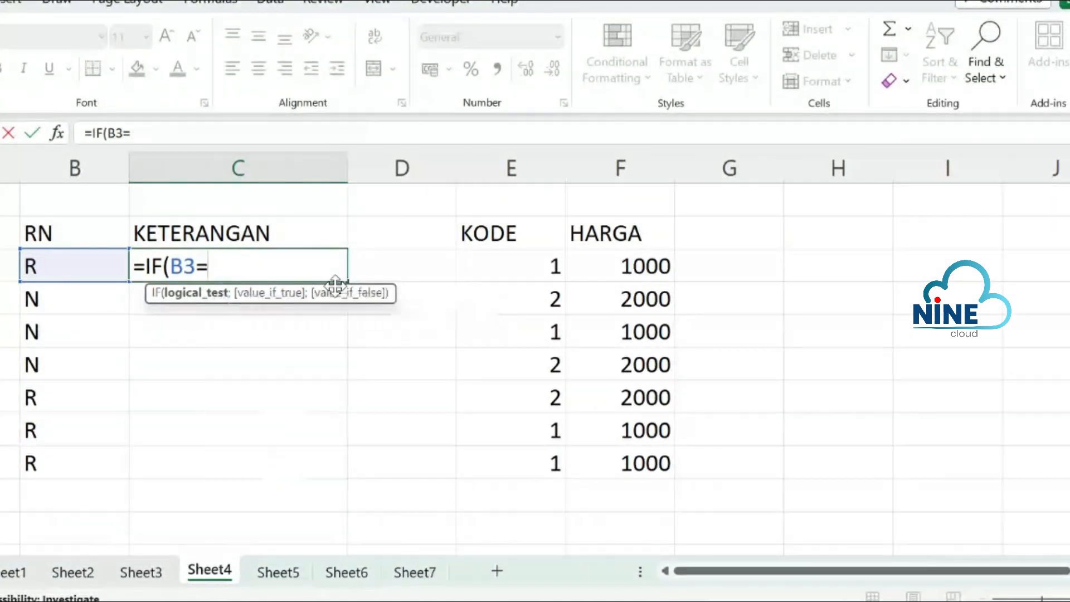
pyautogui.write('"')
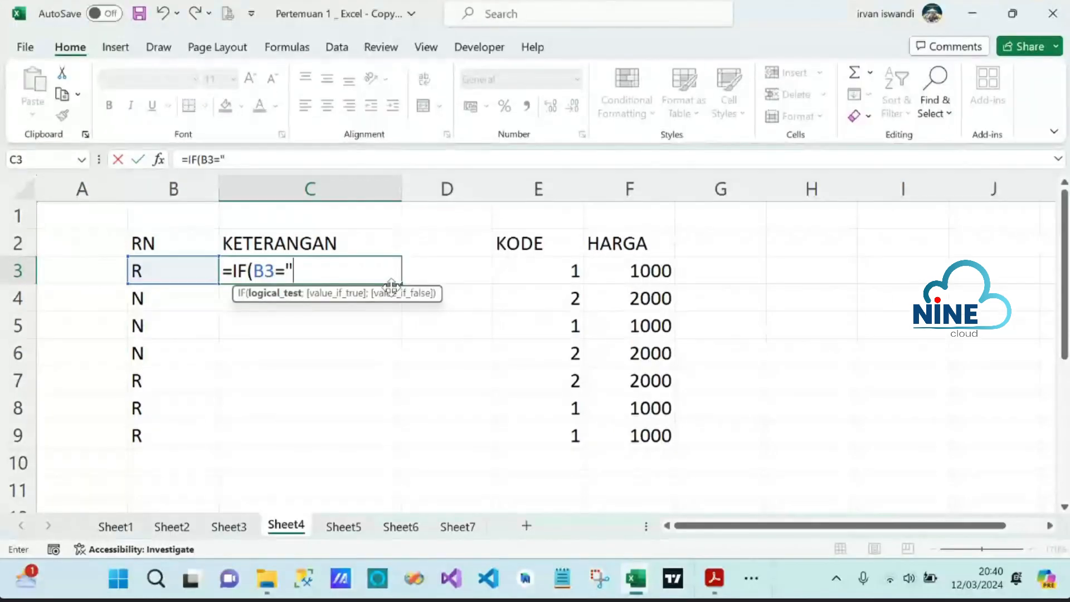
pyautogui.write('R')
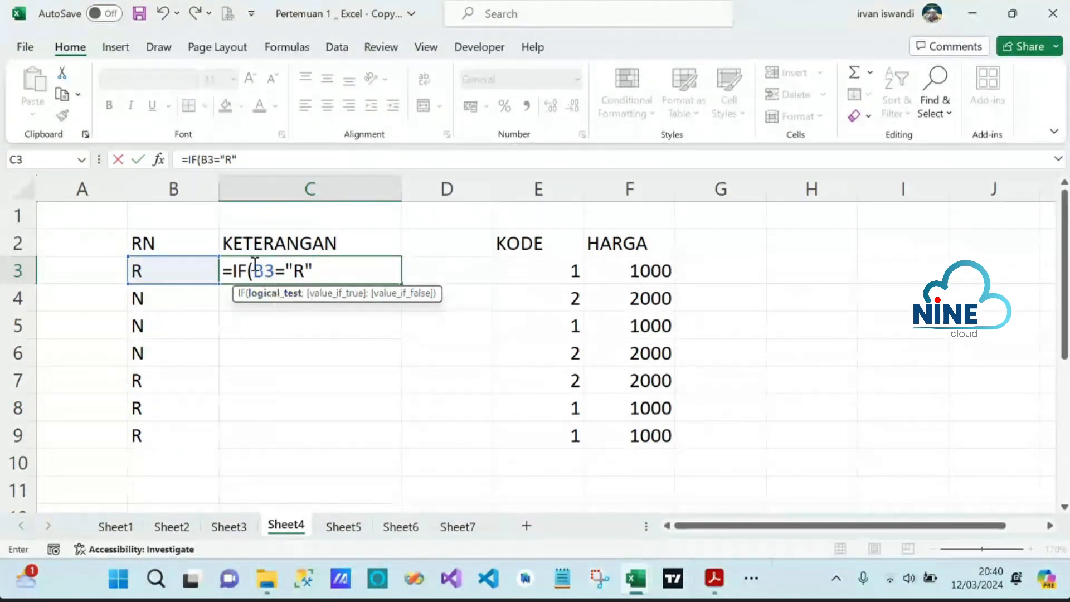
pyautogui.moveTo(252, 270); pyautogui.dragTo(313, 270)
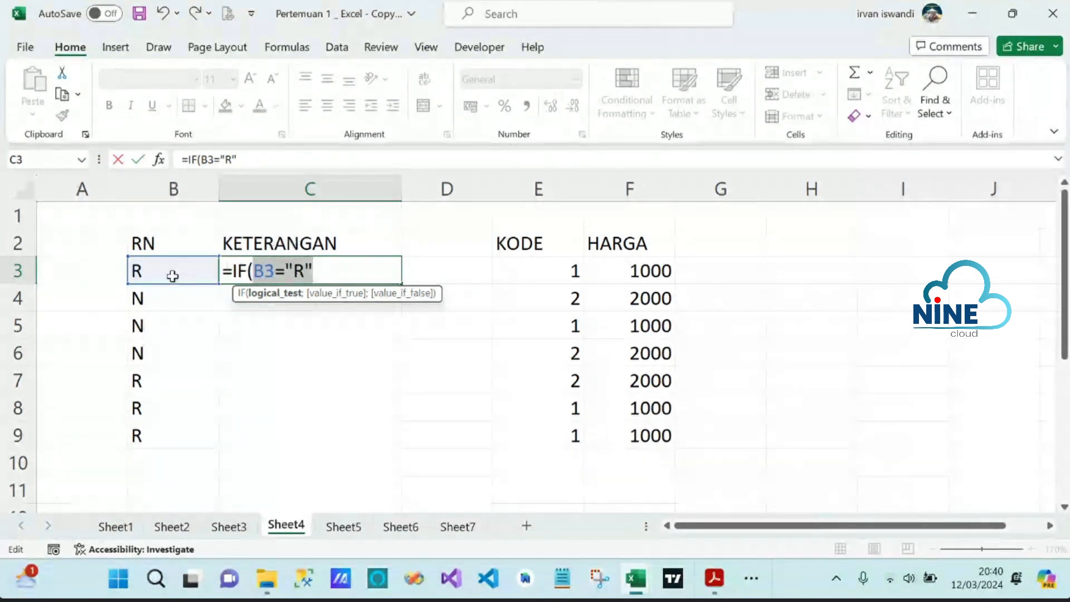
pyautogui.click(333, 272)
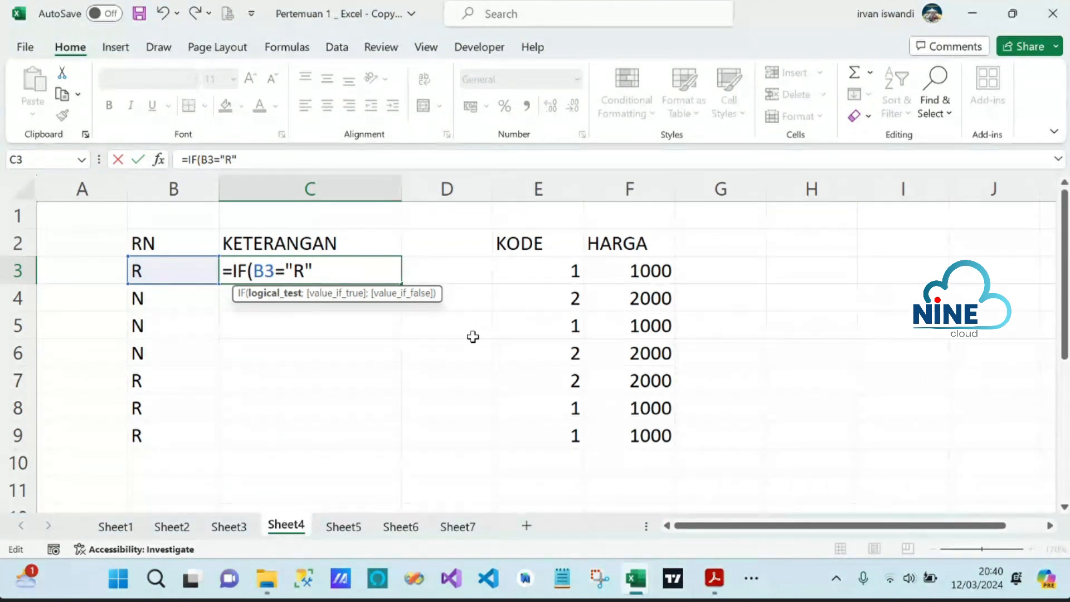
# Step: Complete the IF formula in C3 with the quoted R first name as the true result and the quoted N first name as the false result
pyautogui.write(';')
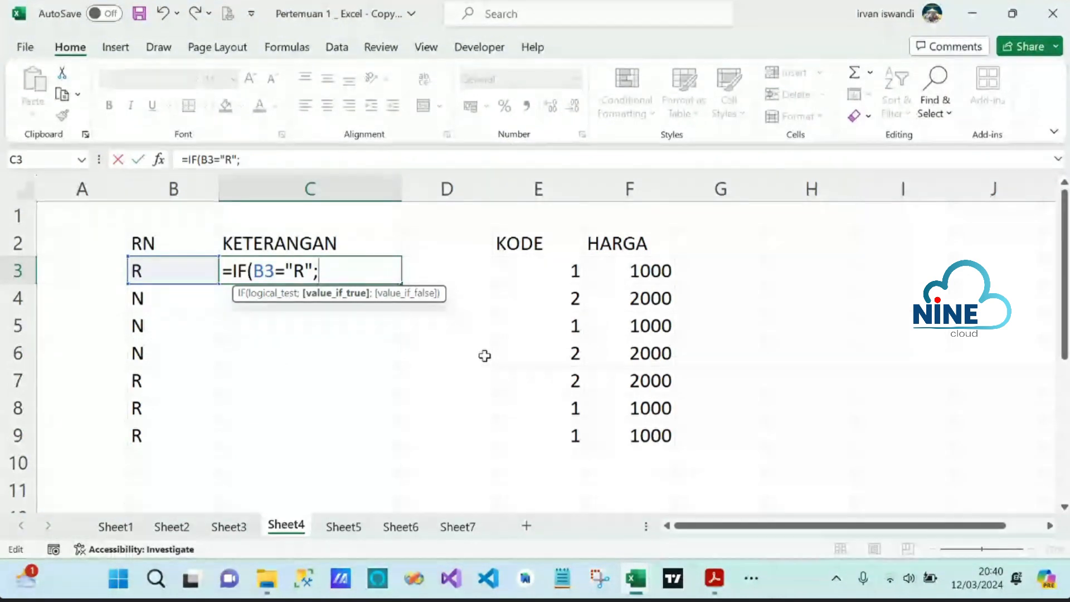
pyautogui.write('"R')
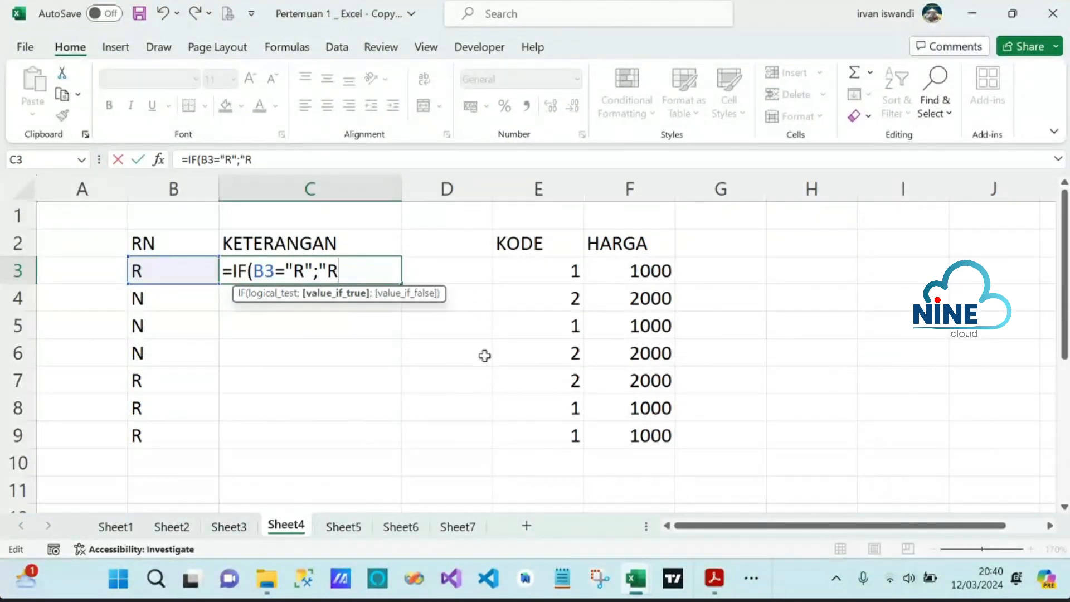
pyautogui.write('ijal')
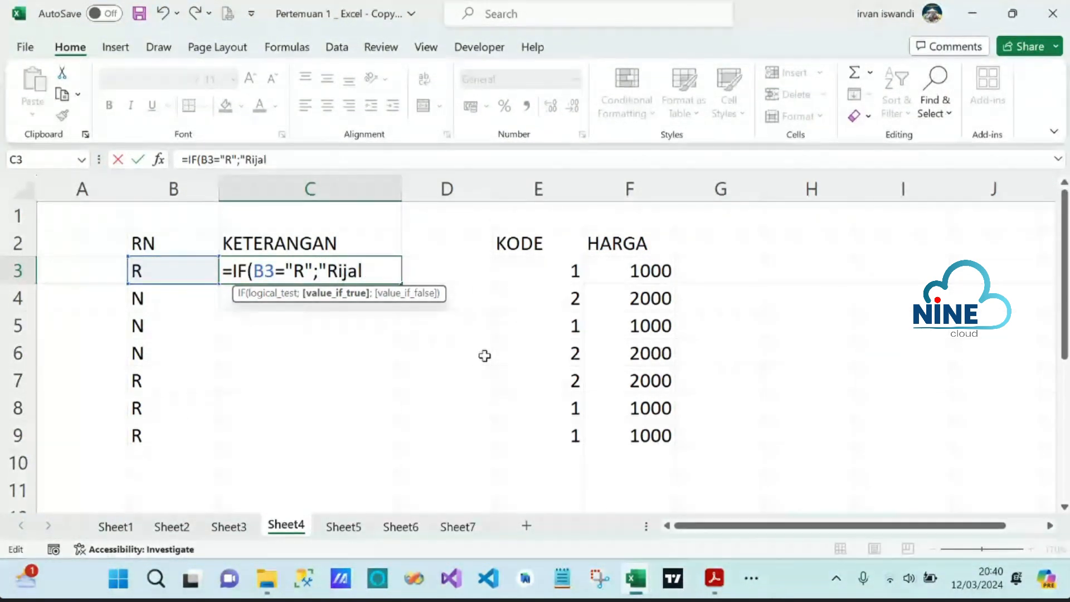
pyautogui.write('"')
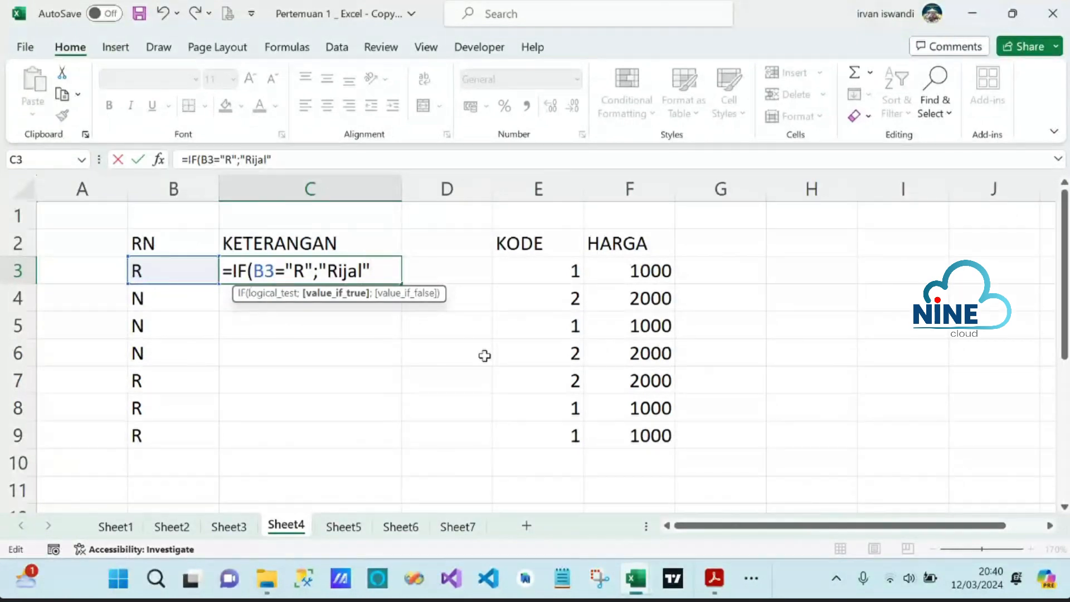
pyautogui.write(';')
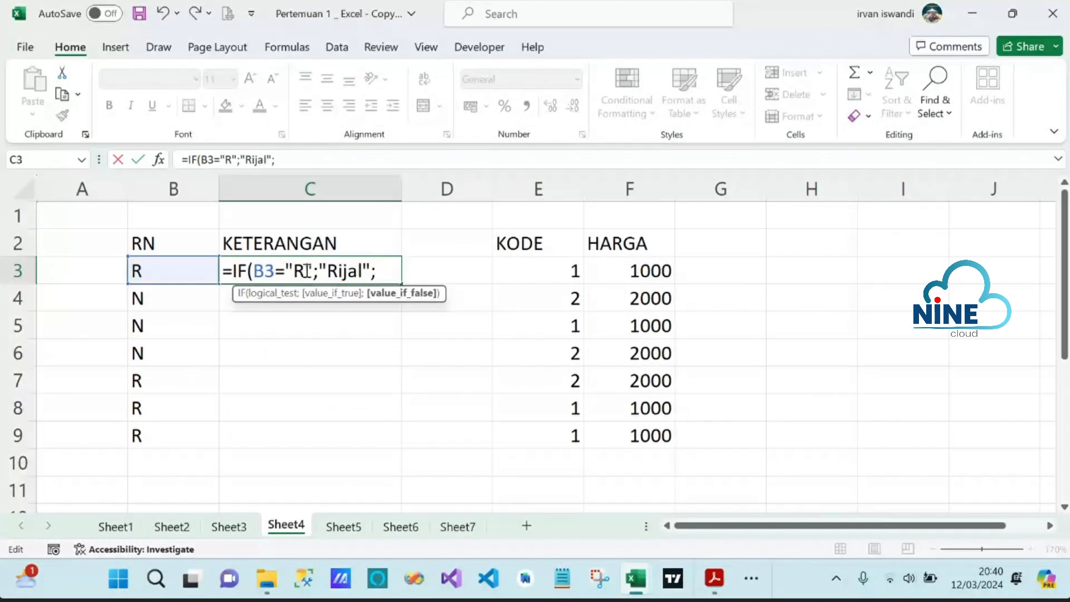
pyautogui.moveTo(310, 271); pyautogui.dragTo(256, 271)
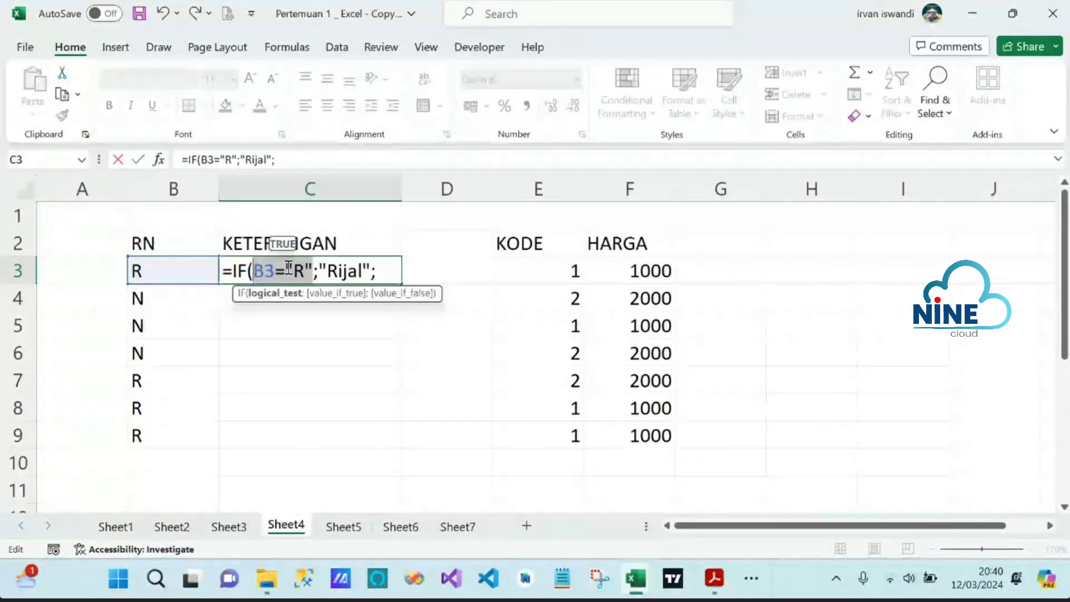
pyautogui.click(387, 271)
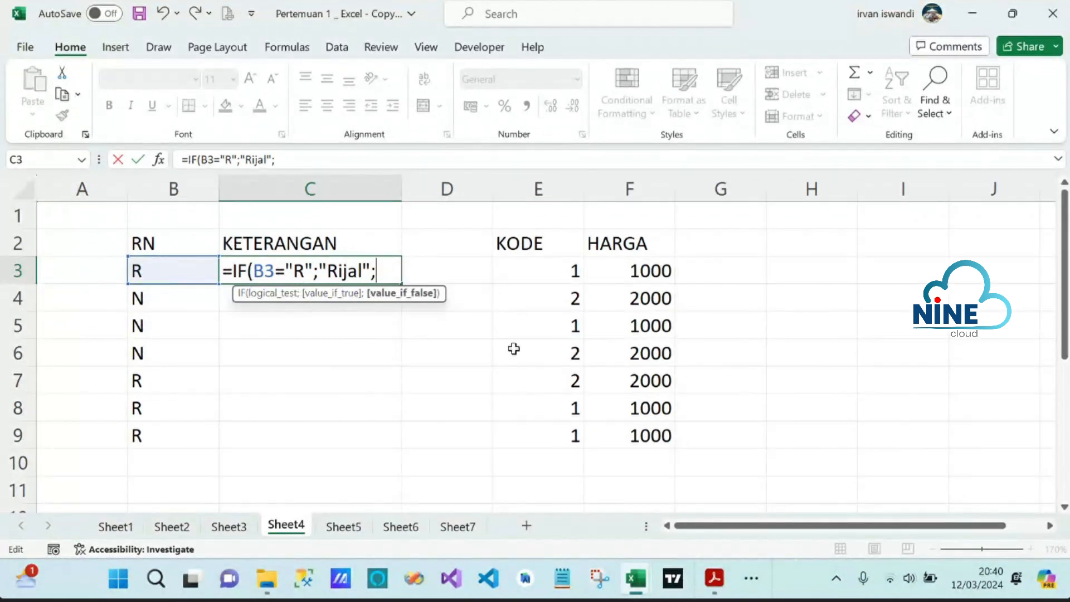
pyautogui.write('"Nisa"')
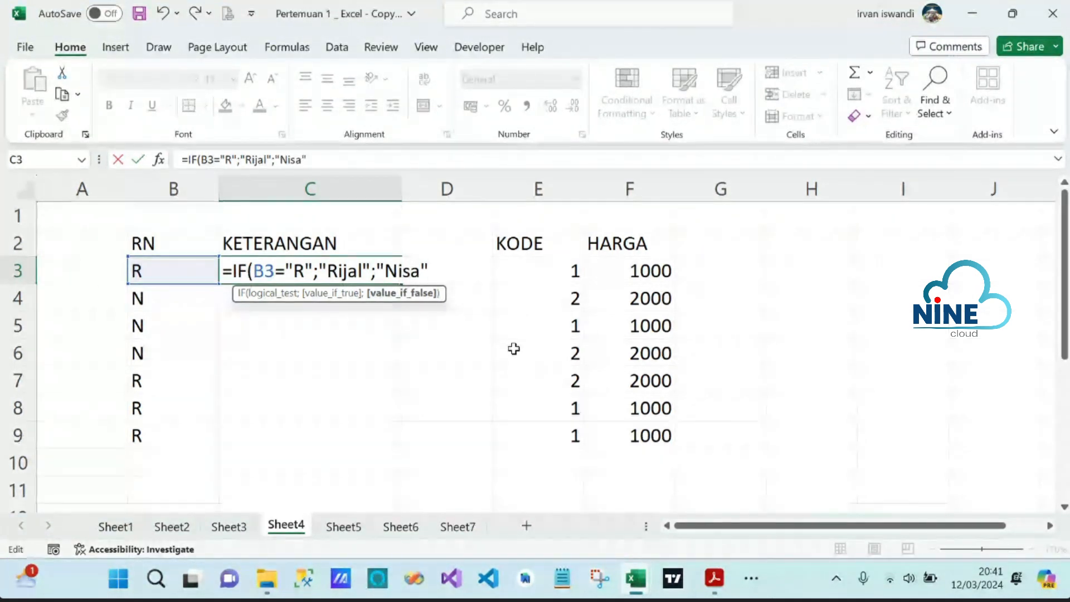
pyautogui.write(')')
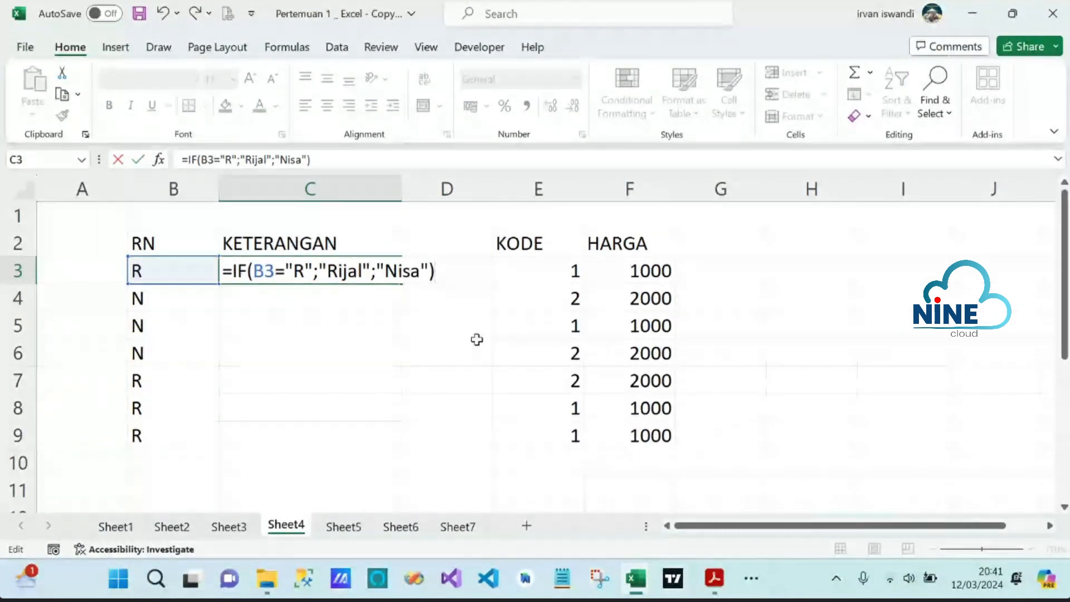
pyautogui.press('Return')
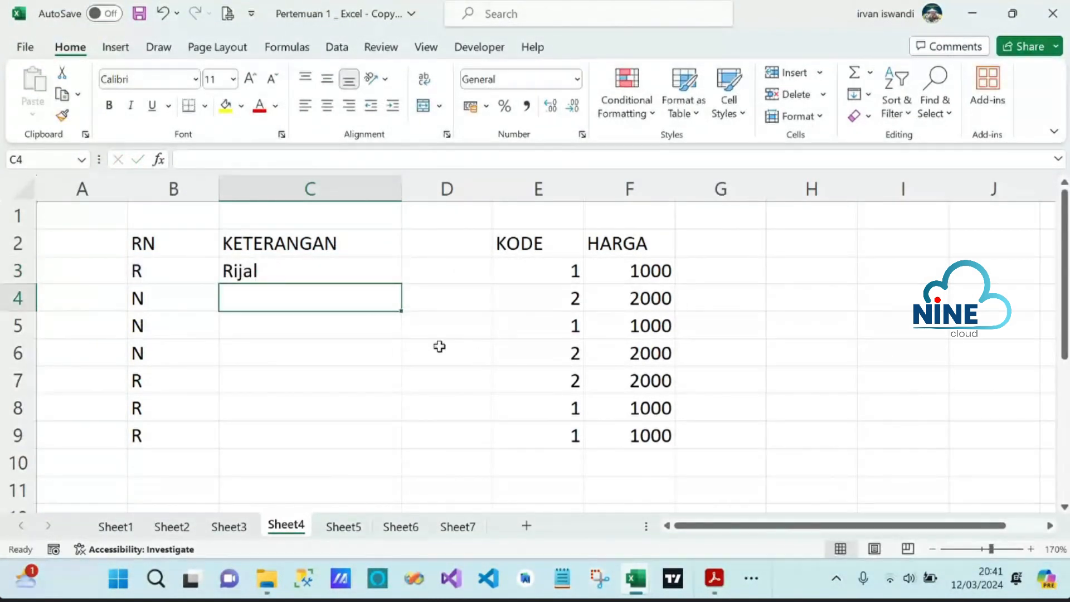
# Step: Test the IF formula by setting B3 to N and back to R
pyautogui.click(170, 262)
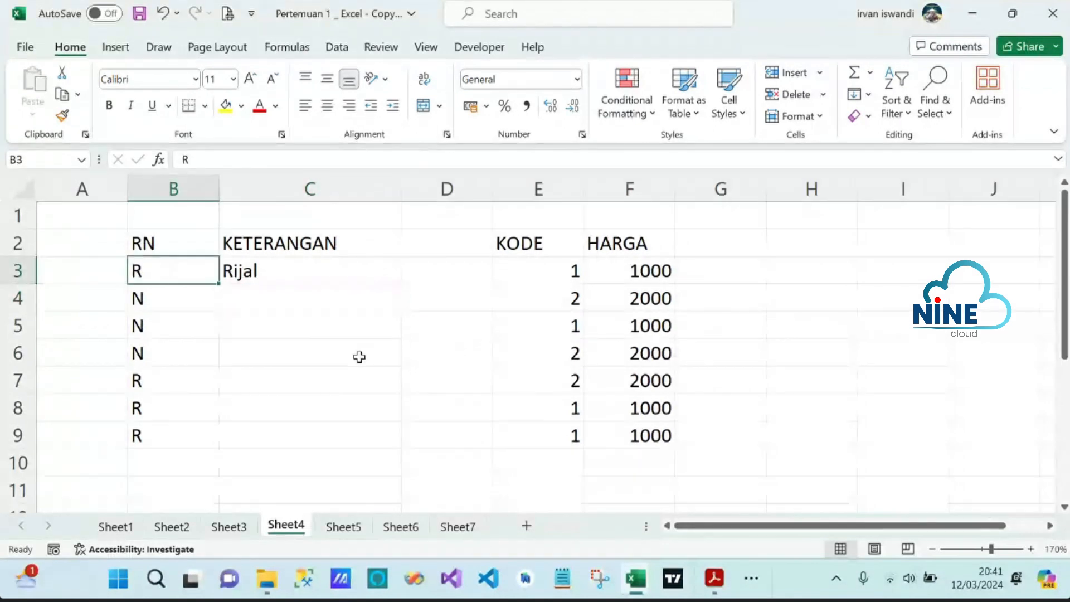
pyautogui.write('N')
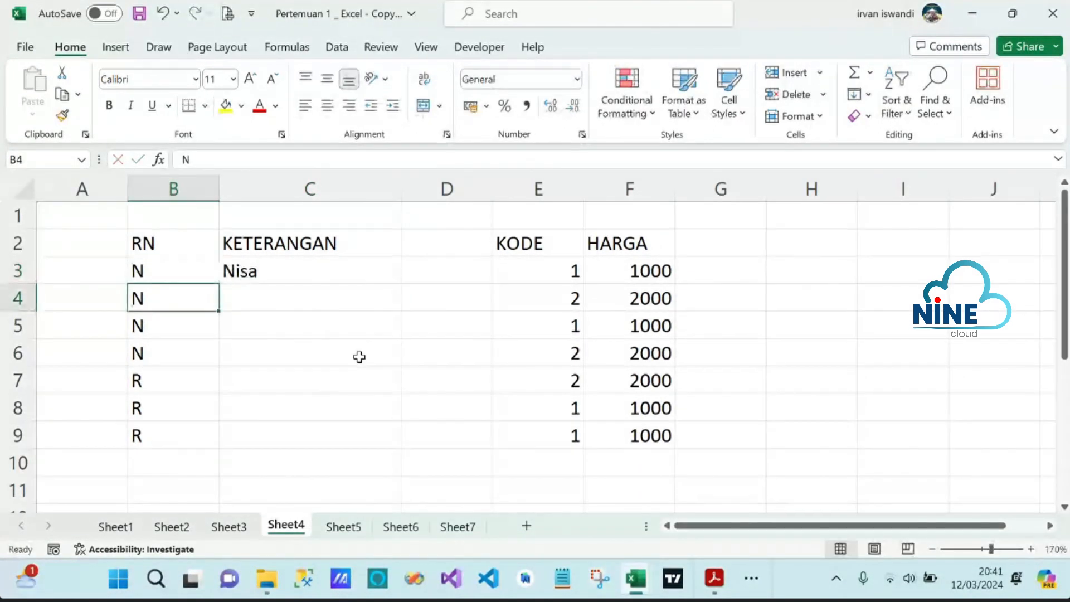
pyautogui.click(194, 273)
pyautogui.write('R')
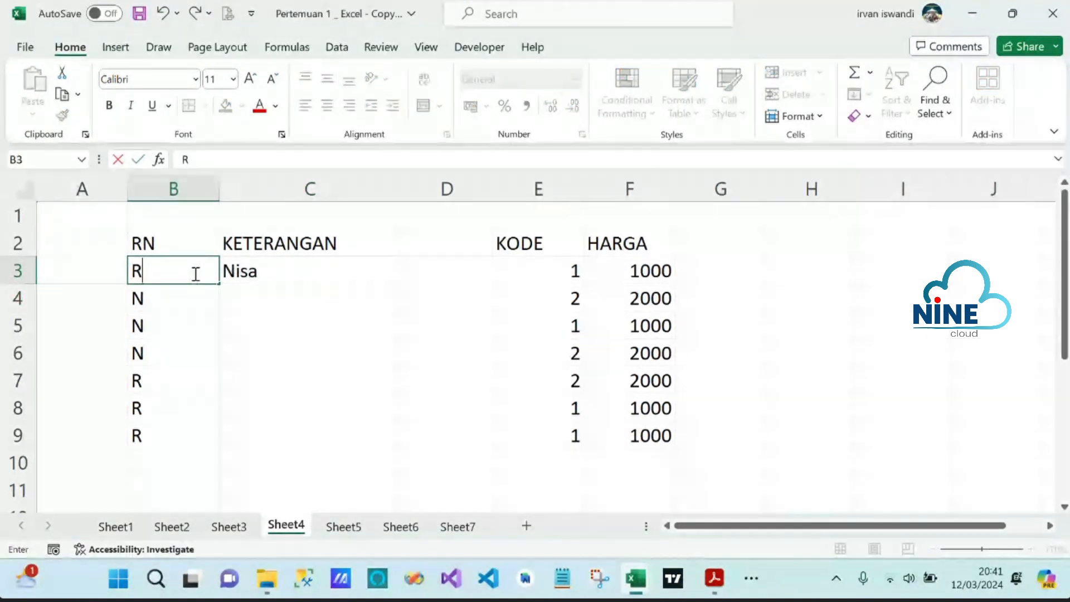
pyautogui.press('Return')
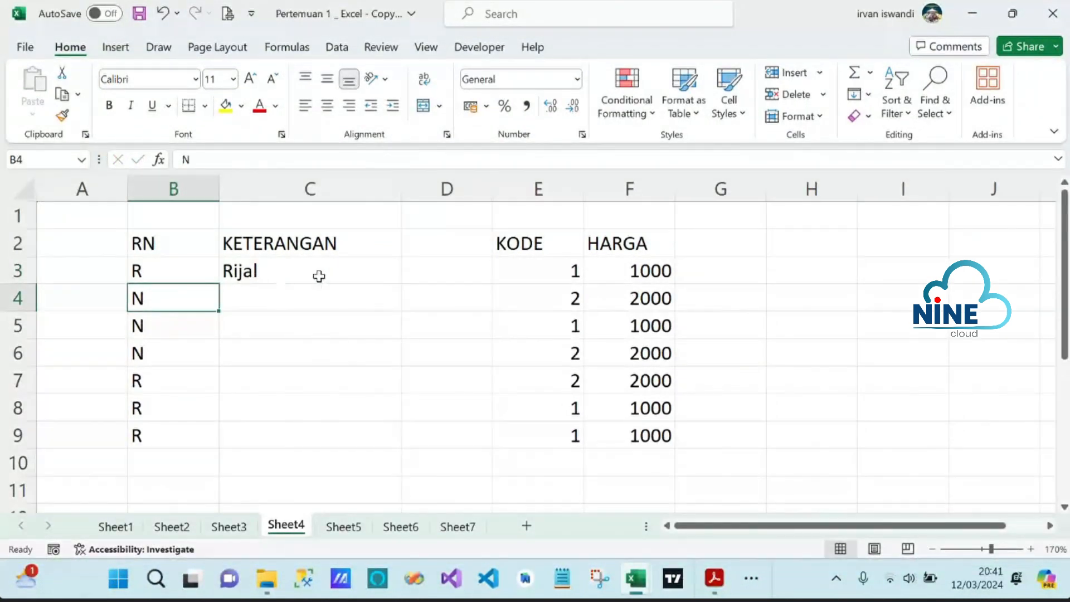
# Step: Copy the IF formula from C3 down through C9
pyautogui.click(358, 279)
pyautogui.moveTo(398, 286); pyautogui.dragTo(382, 449)
# Step: Review the logical test and quoted true result in the IF formula in C3
pyautogui.doubleClick(319, 273)
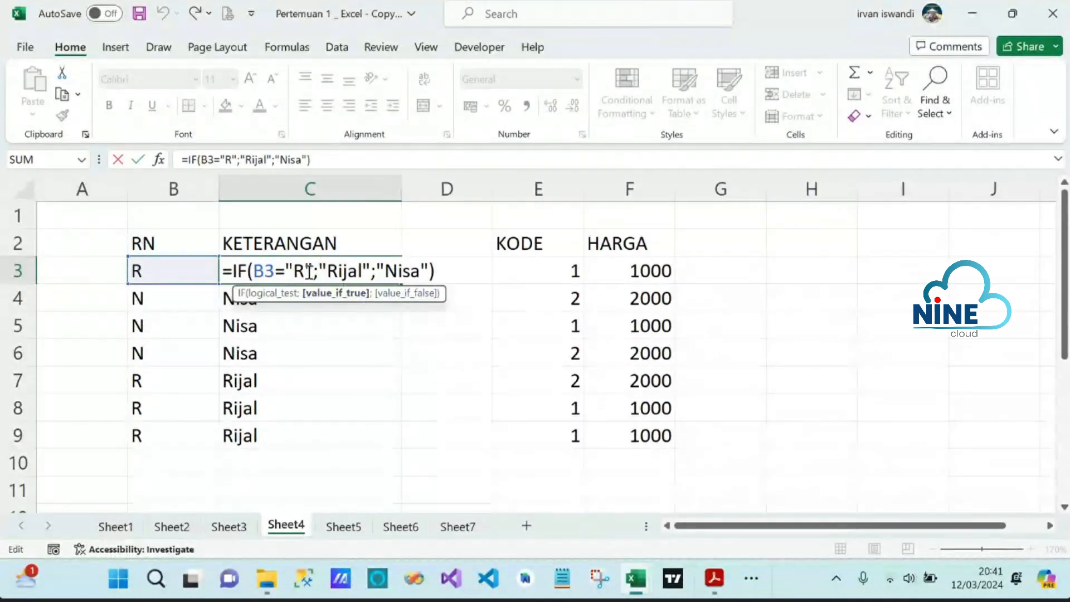
pyautogui.moveTo(311, 271); pyautogui.dragTo(358, 272)
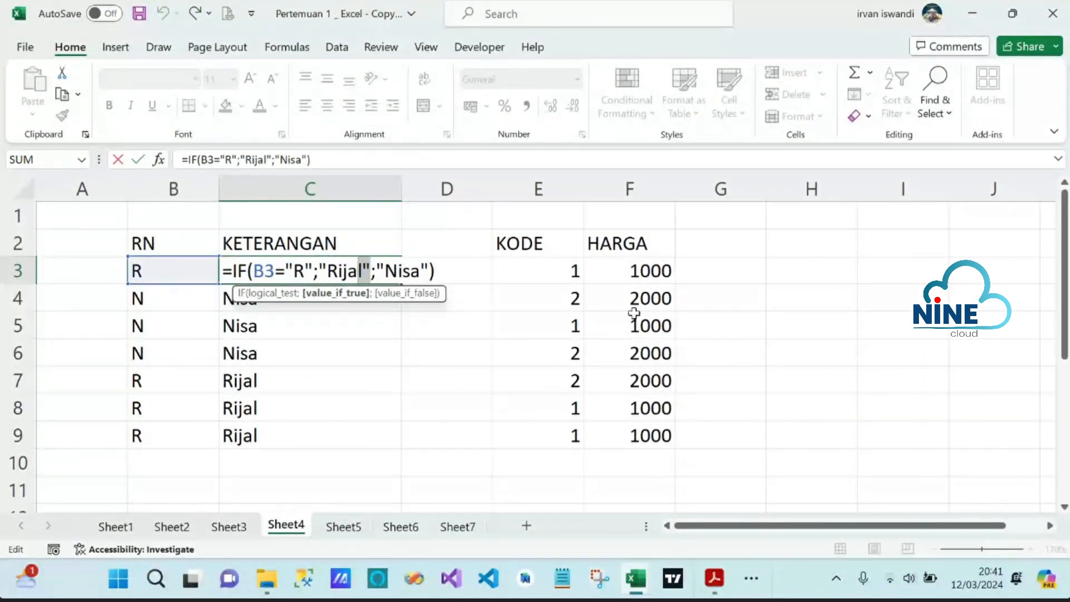
pyautogui.press('Return')
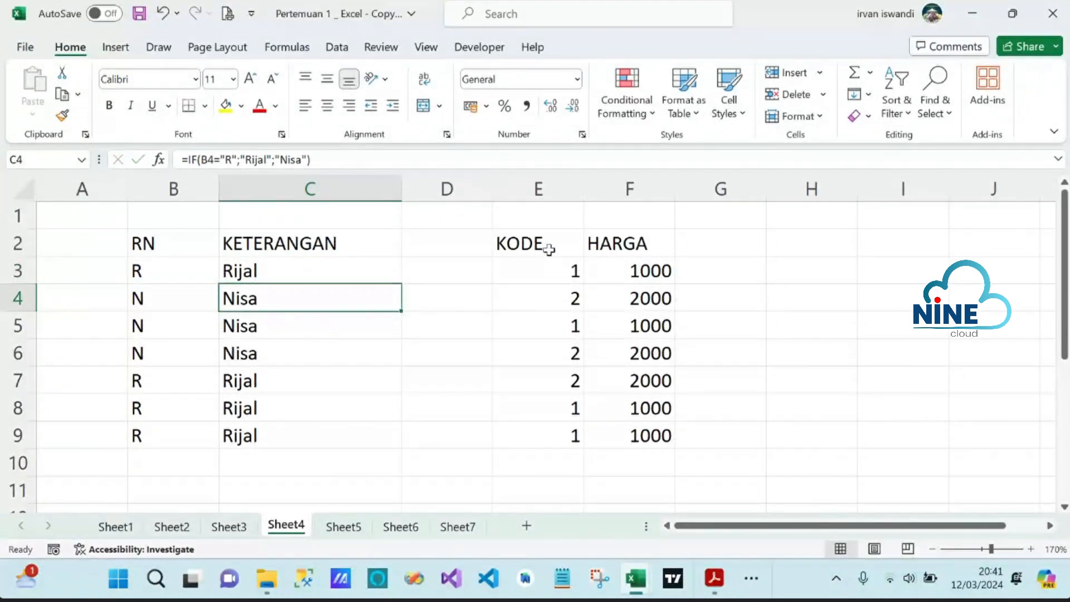
# Step: Examine the KODE and HARGA columns and compare the codes in E3 and E4 with the formulas in F3 and F4
pyautogui.moveTo(549, 250); pyautogui.dragTo(547, 453)
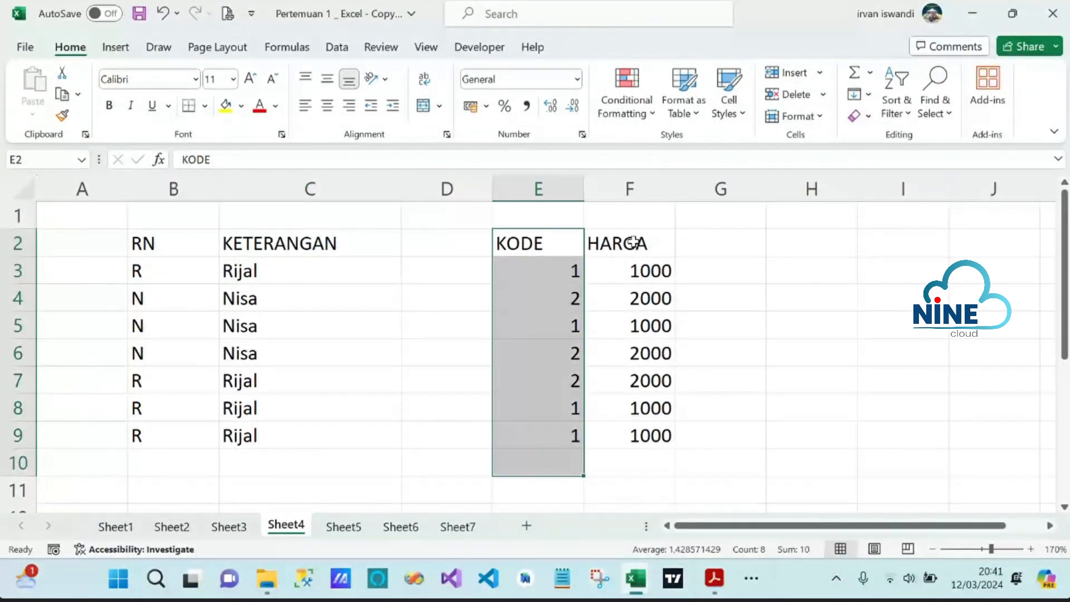
pyautogui.moveTo(633, 242); pyautogui.dragTo(633, 462)
pyautogui.click(560, 270)
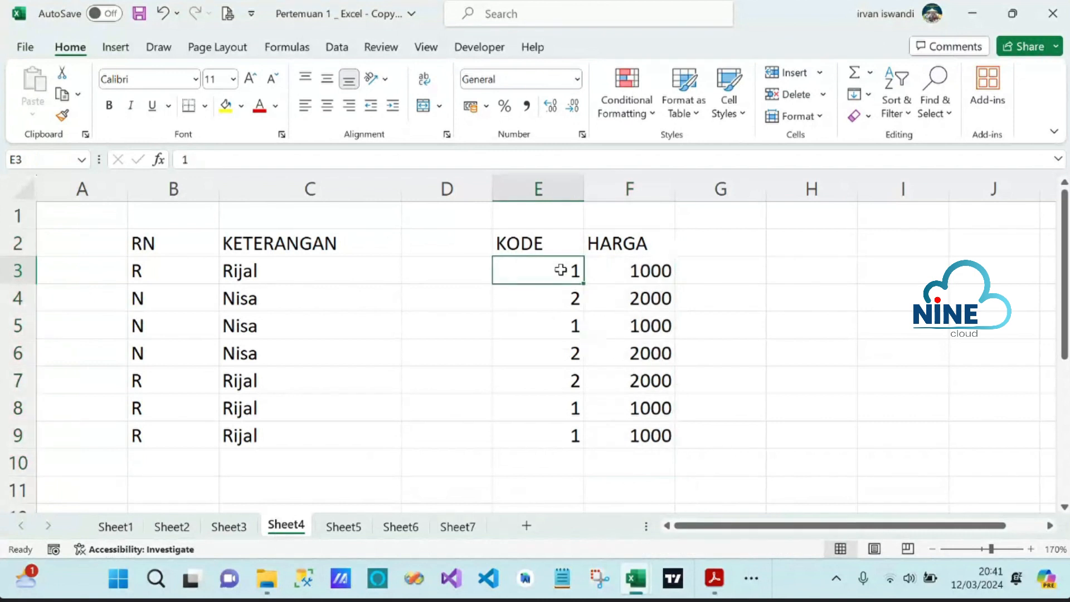
pyautogui.click(667, 270)
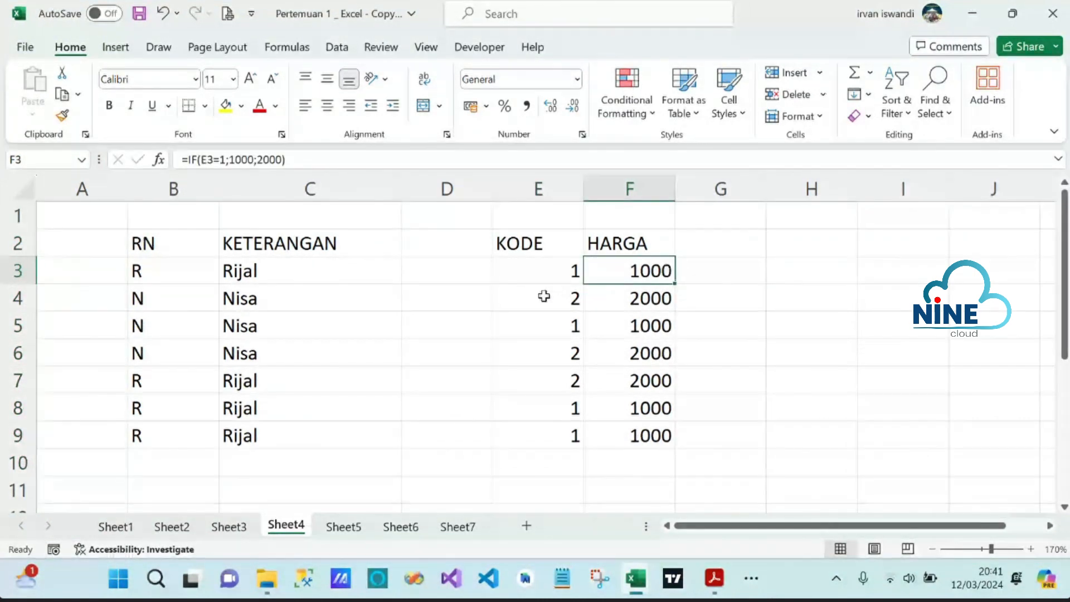
pyautogui.click(544, 296)
pyautogui.click(648, 293)
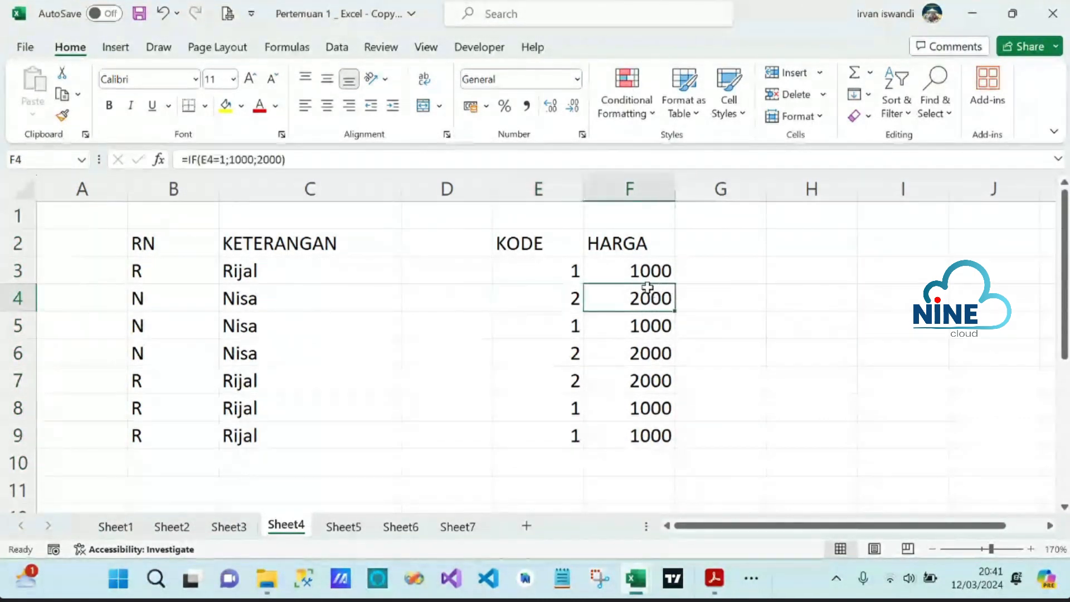
# Step: Clear the HARGA formulas in F3:F9 and start an IF formula in F3 with the logical test E3=1
pyautogui.moveTo(643, 261); pyautogui.dragTo(641, 427)
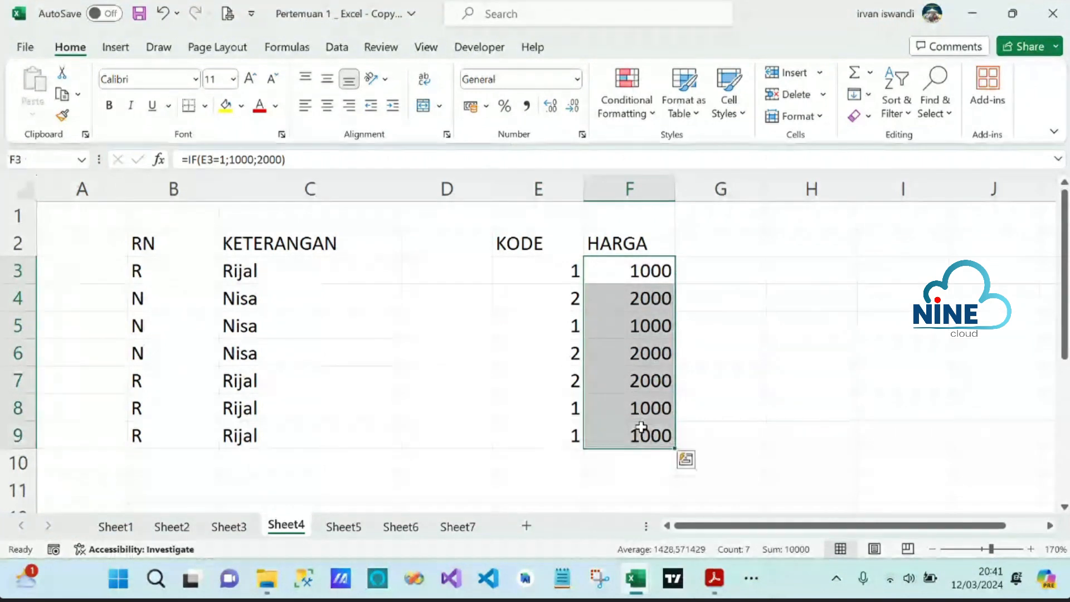
pyautogui.press('Delete')
pyautogui.click(644, 260)
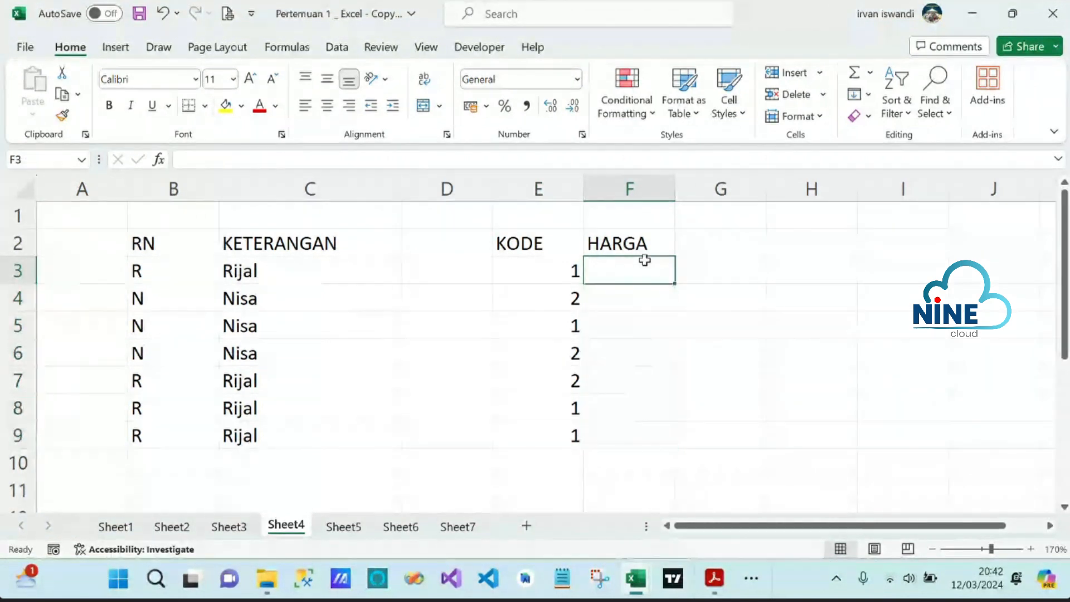
pyautogui.write('=IF')
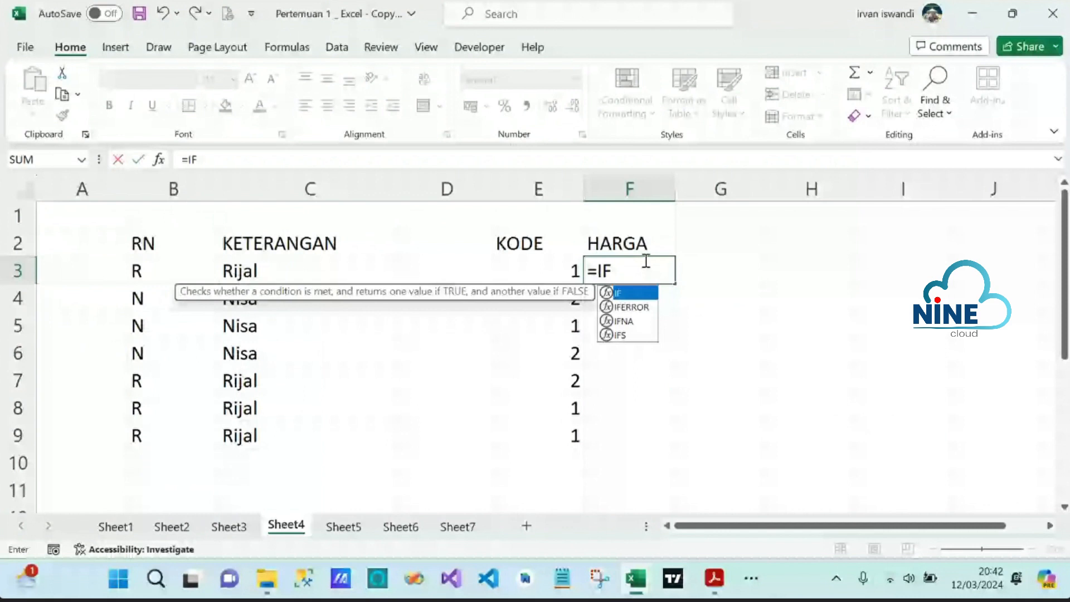
pyautogui.write('(')
pyautogui.click(548, 273)
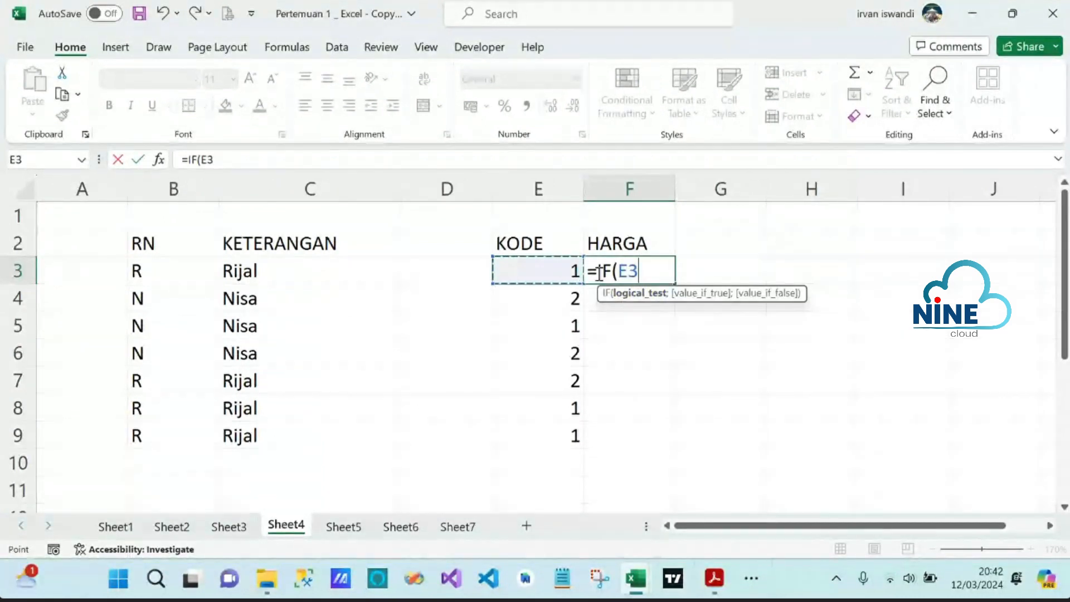
pyautogui.write('=1')
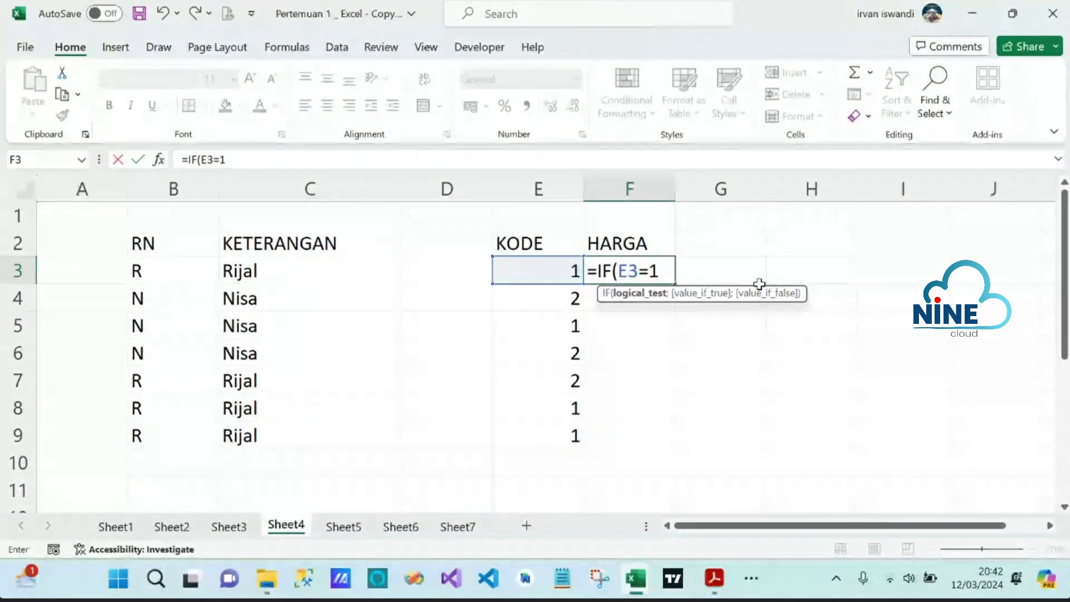
# Step: Complete the IF formula in F3 with 1000 as the true result and 2000 as the false result
pyautogui.write(';')
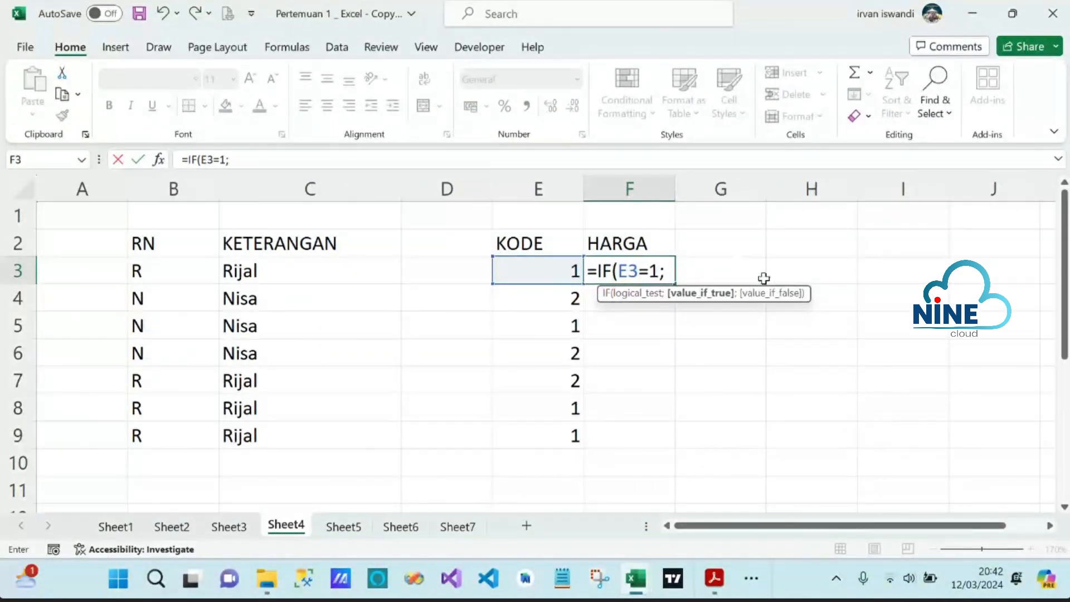
pyautogui.write('1000')
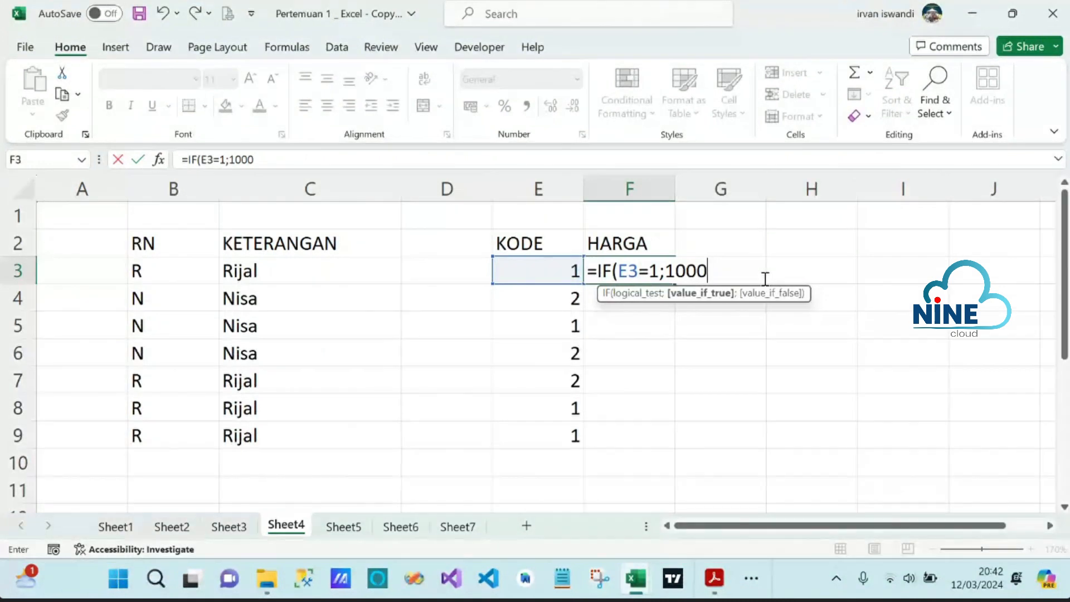
pyautogui.write(';')
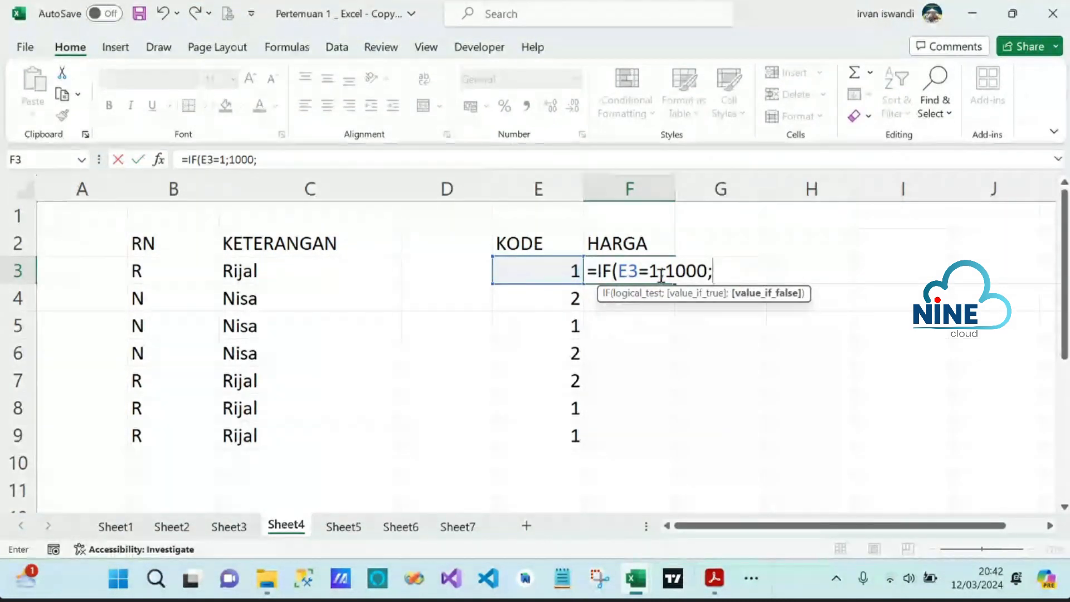
pyautogui.moveTo(661, 273); pyautogui.dragTo(618, 273)
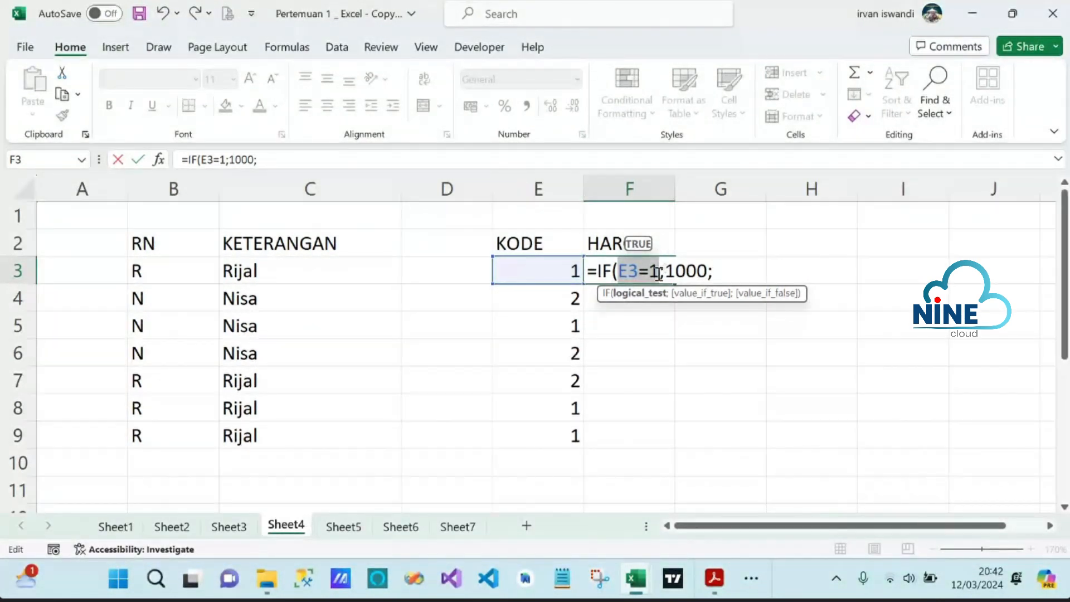
pyautogui.click(741, 277)
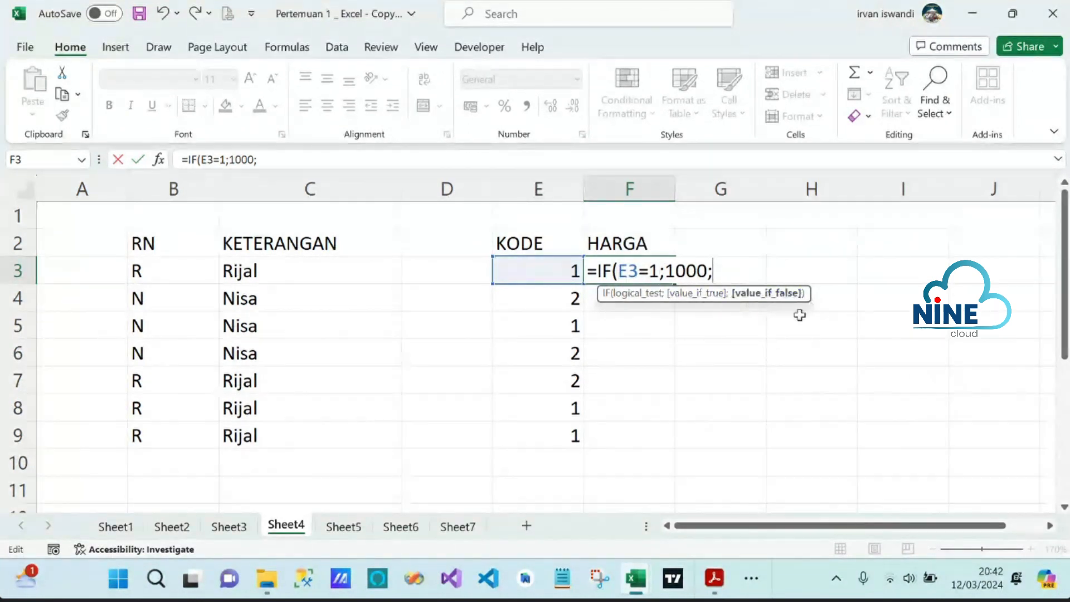
pyautogui.write('2')
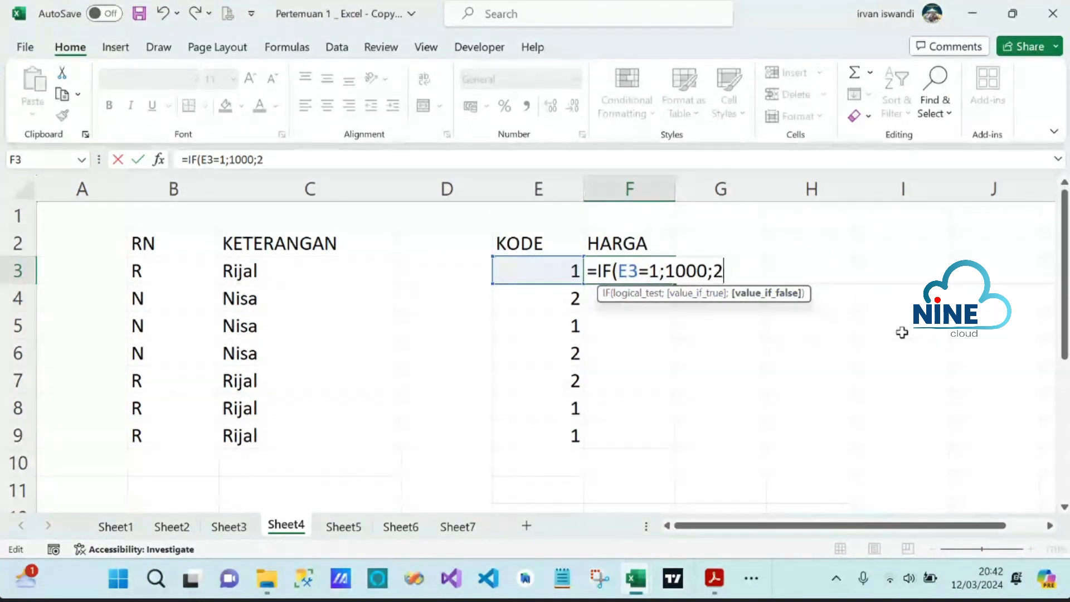
pyautogui.write('000')
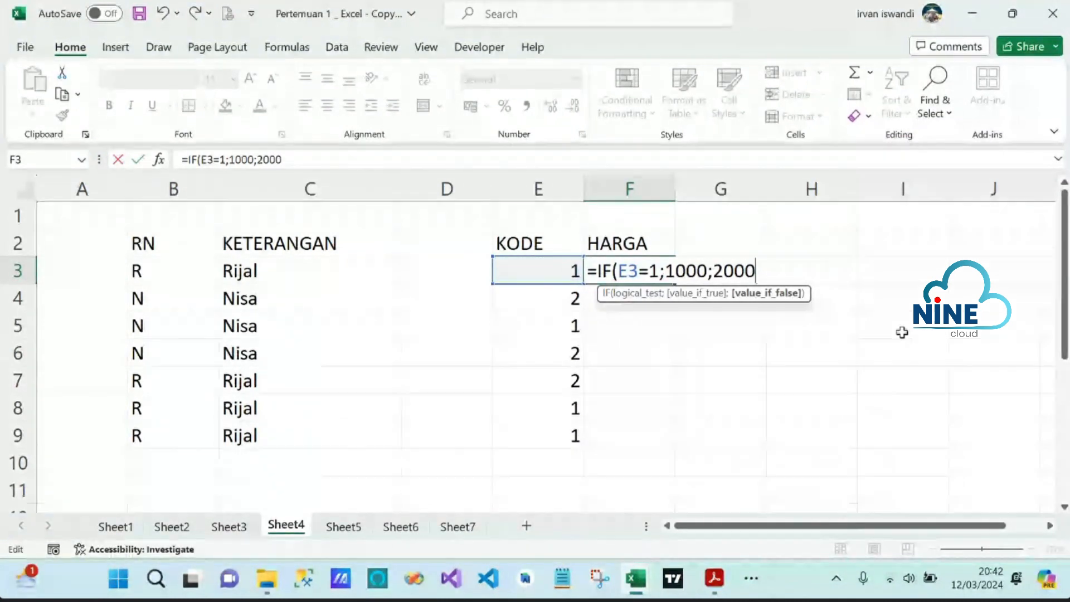
pyautogui.write(')')
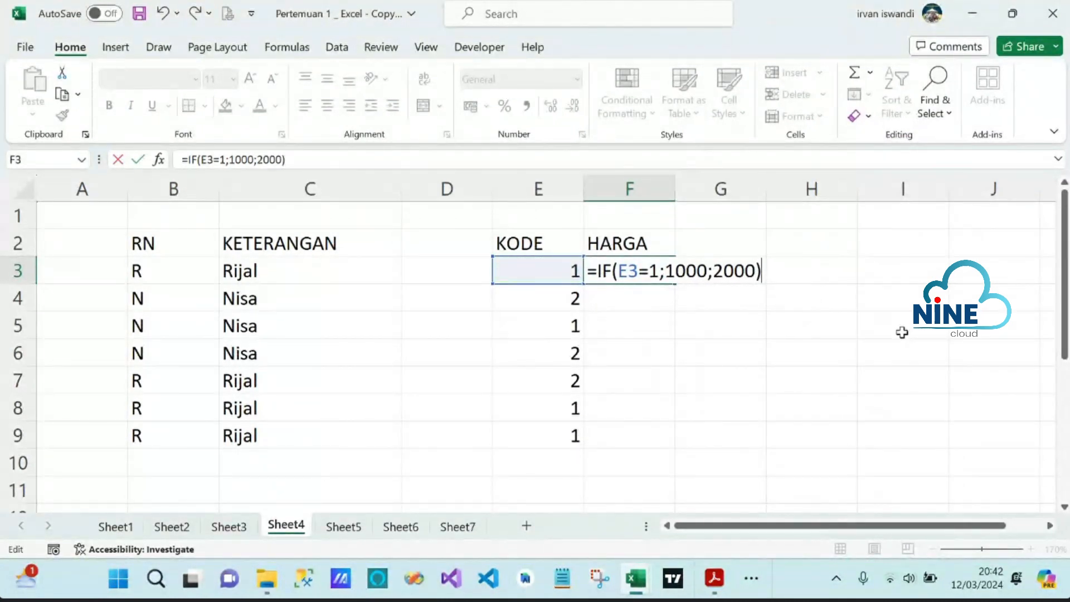
pyautogui.press('Return')
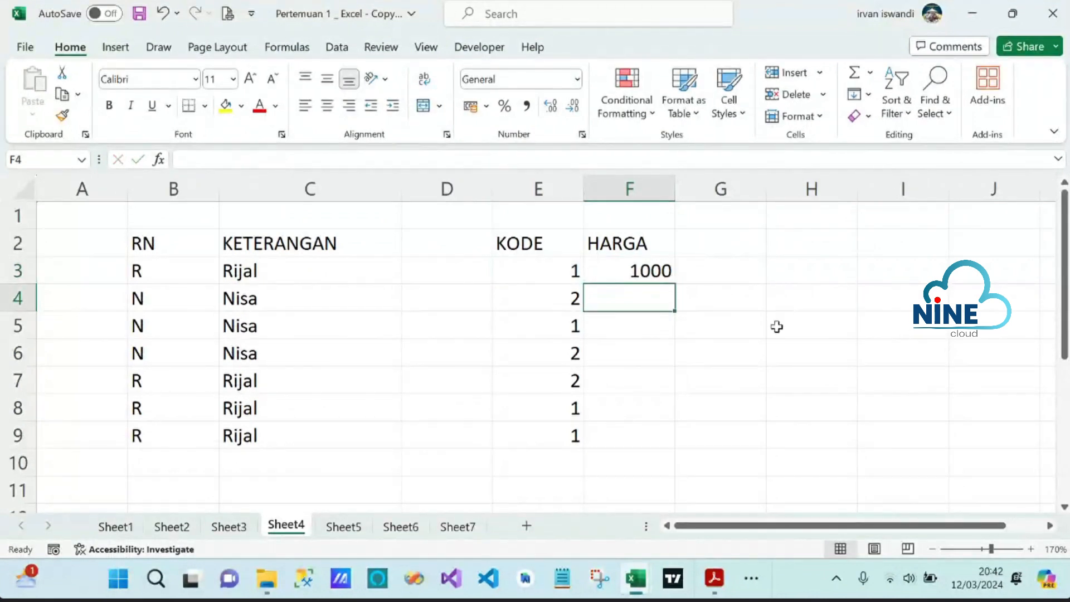
# Step: Test the HARGA formula by setting the code in E3 to 2 and back to 1
pyautogui.click(663, 272)
pyautogui.click(564, 270)
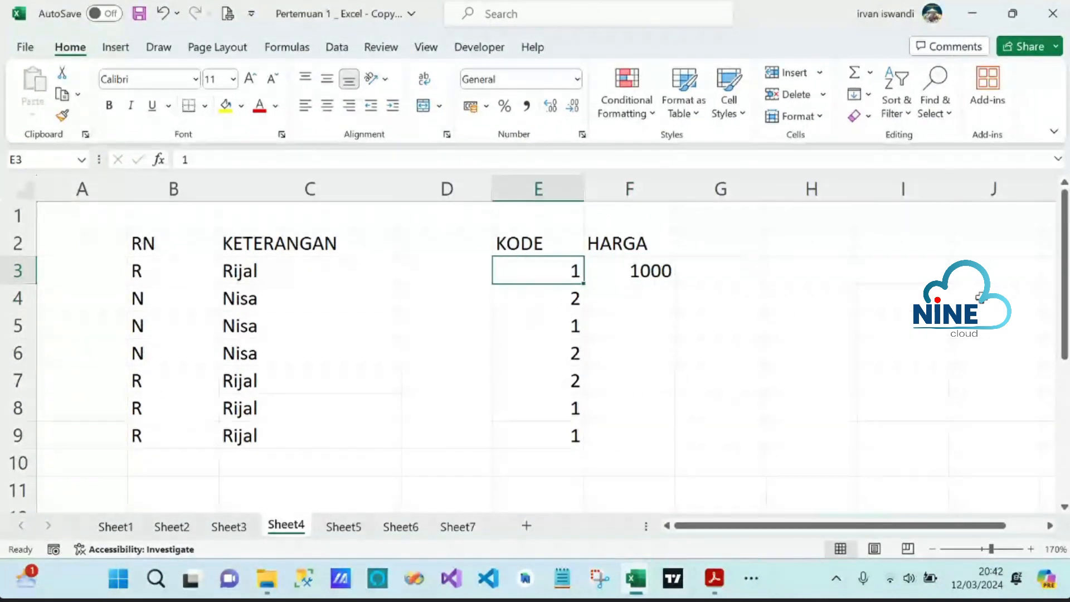
pyautogui.write('2')
pyautogui.press('Return')
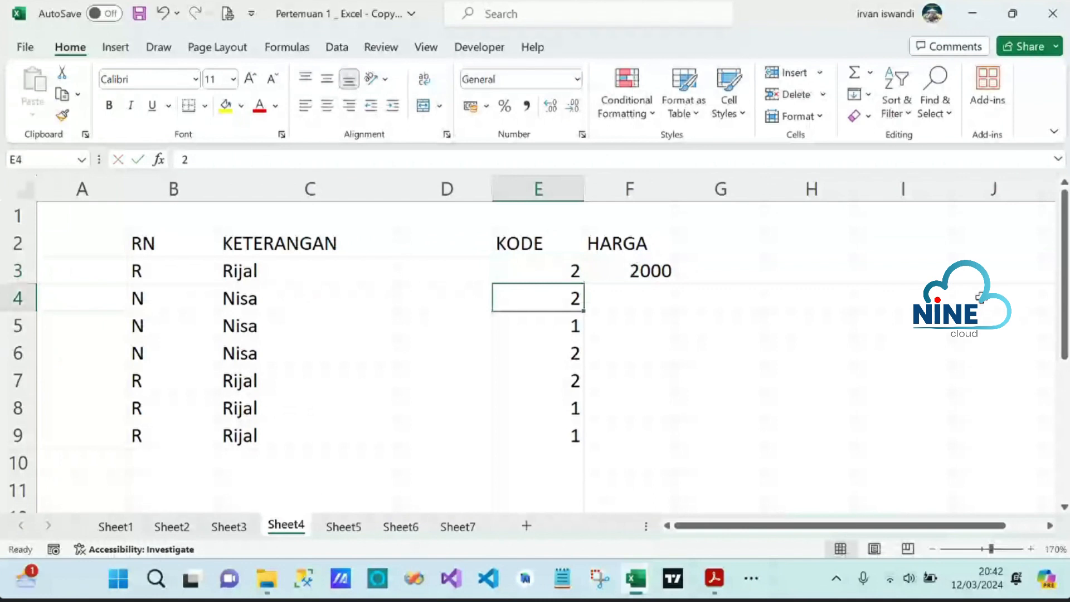
pyautogui.click(551, 270)
pyautogui.write('1')
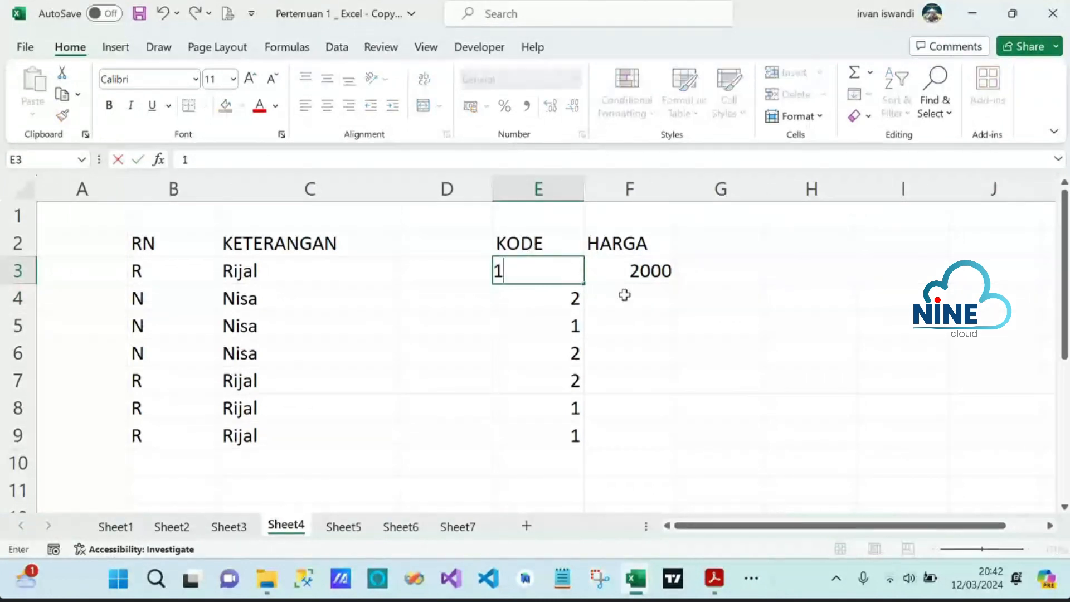
pyautogui.click(677, 329)
# Step: Copy the IF formula from F3 down through F9 to fill the HARGA column
pyautogui.moveTo(565, 269); pyautogui.dragTo(564, 410)
pyautogui.click(651, 272)
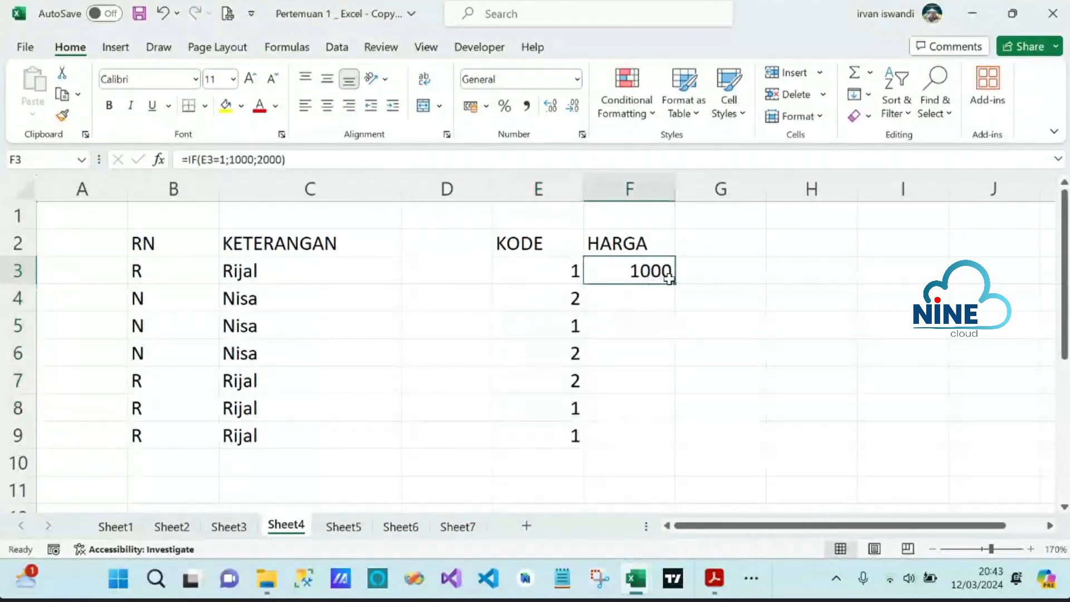
pyautogui.moveTo(674, 284); pyautogui.dragTo(658, 444)
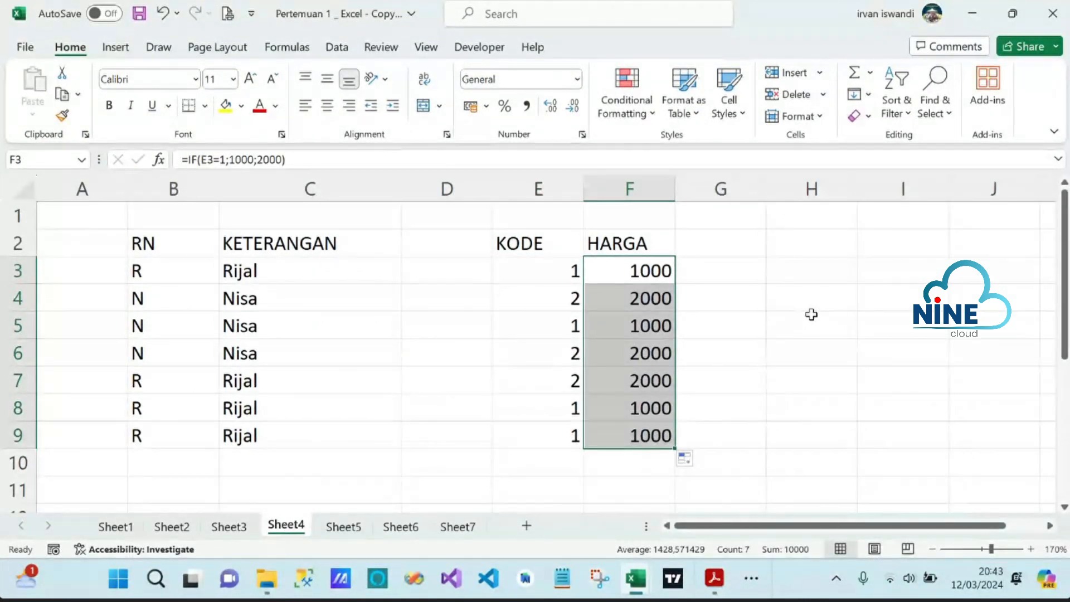
pyautogui.click(811, 314)
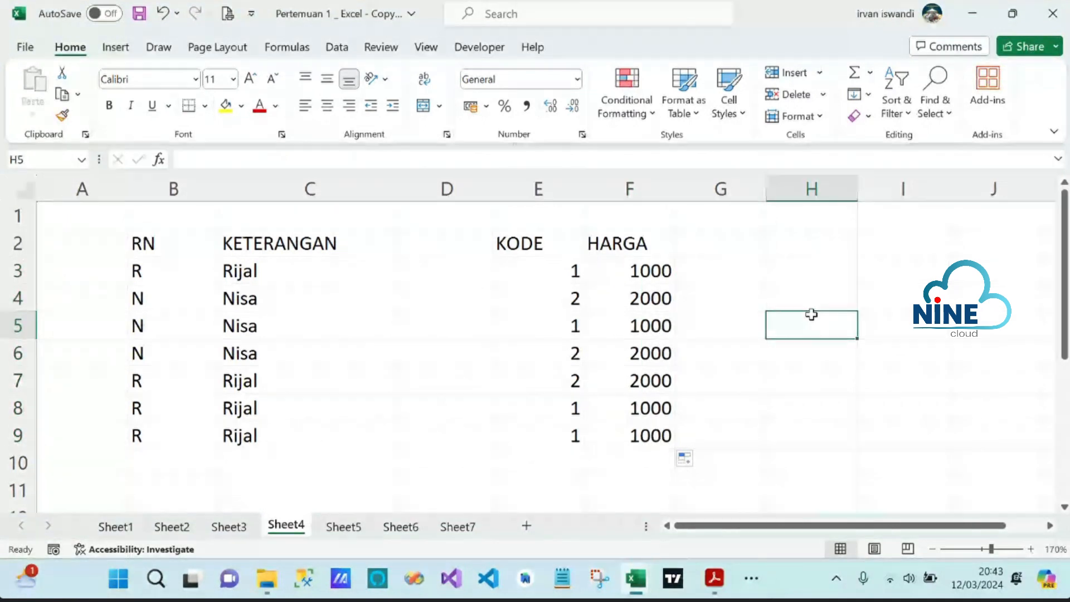
# Step: Review the arguments of the IF formula in F3 without changing it
pyautogui.click(650, 270)
pyautogui.doubleClick(651, 271)
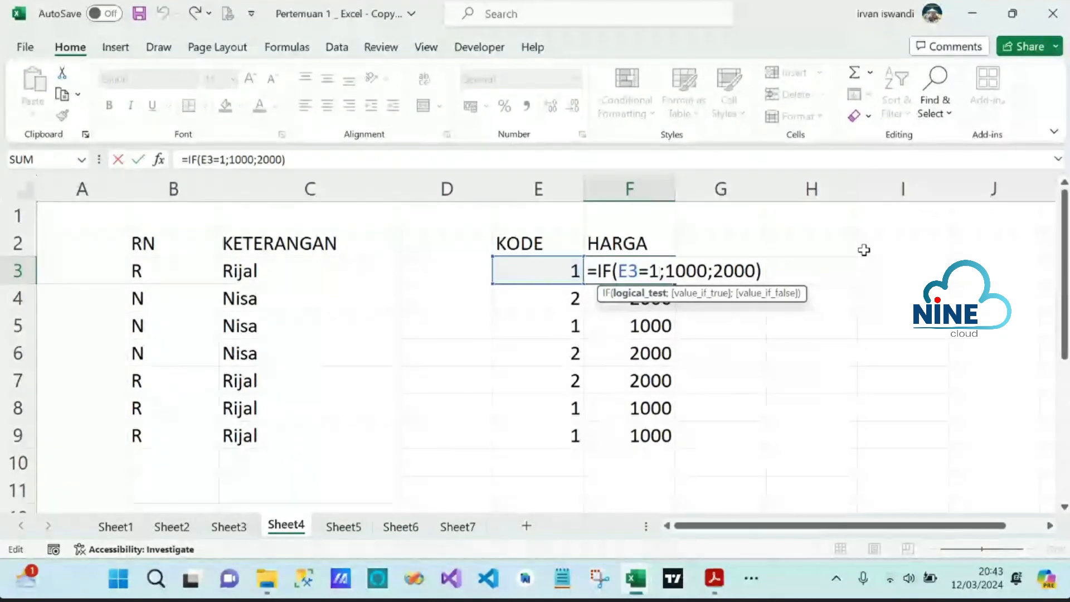
pyautogui.press('Escape')
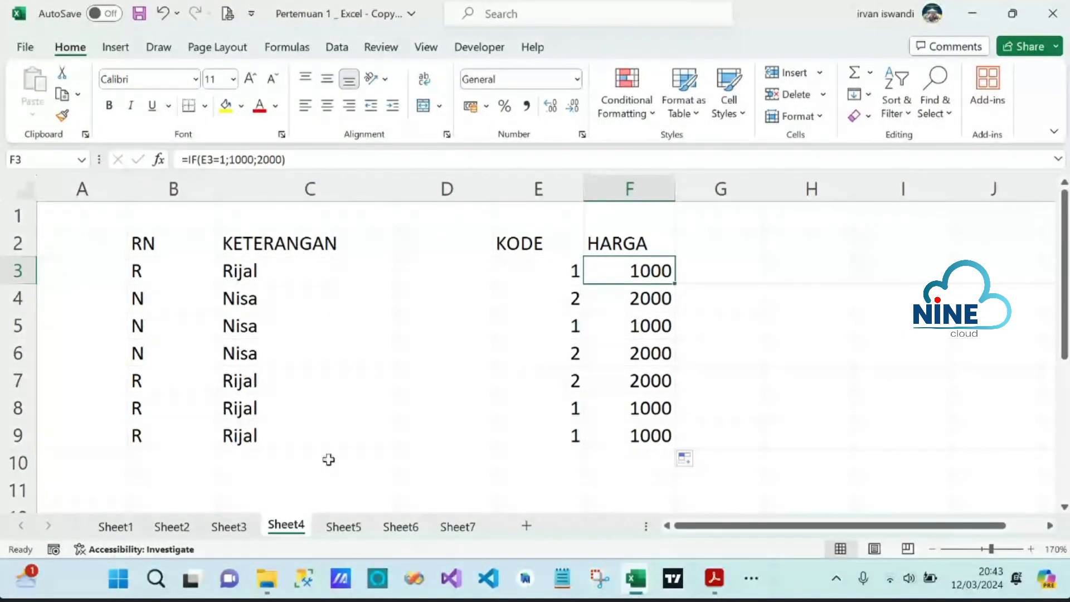
# Step: Switch to Sheet5 to examine its HARGA and DISCOUNT columns, and collapse the ribbon to show the full discount rules below them
pyautogui.click(344, 528)
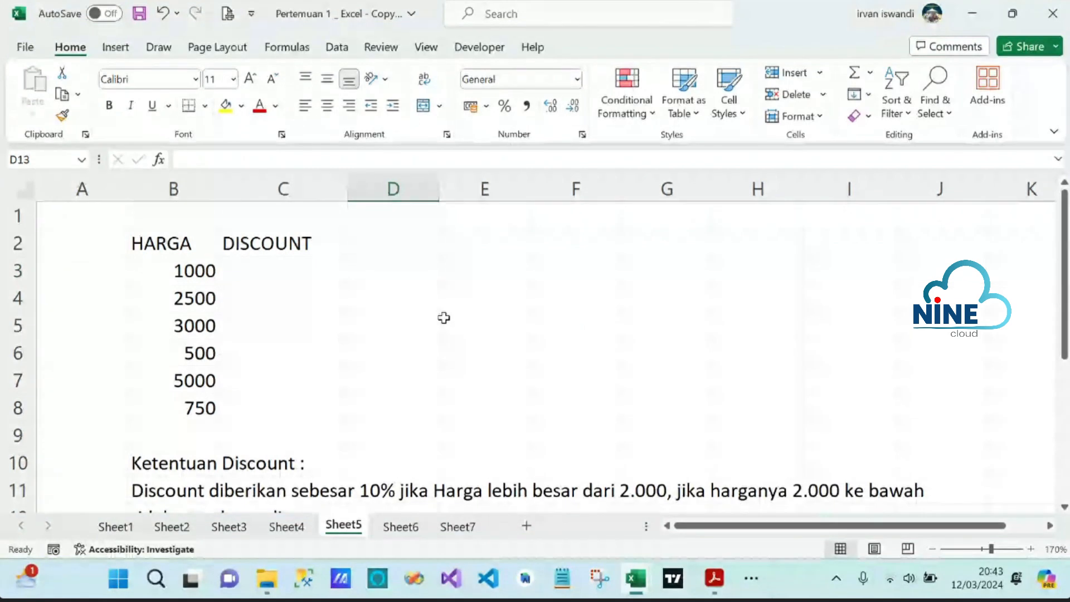
pyautogui.moveTo(301, 266); pyautogui.dragTo(312, 393)
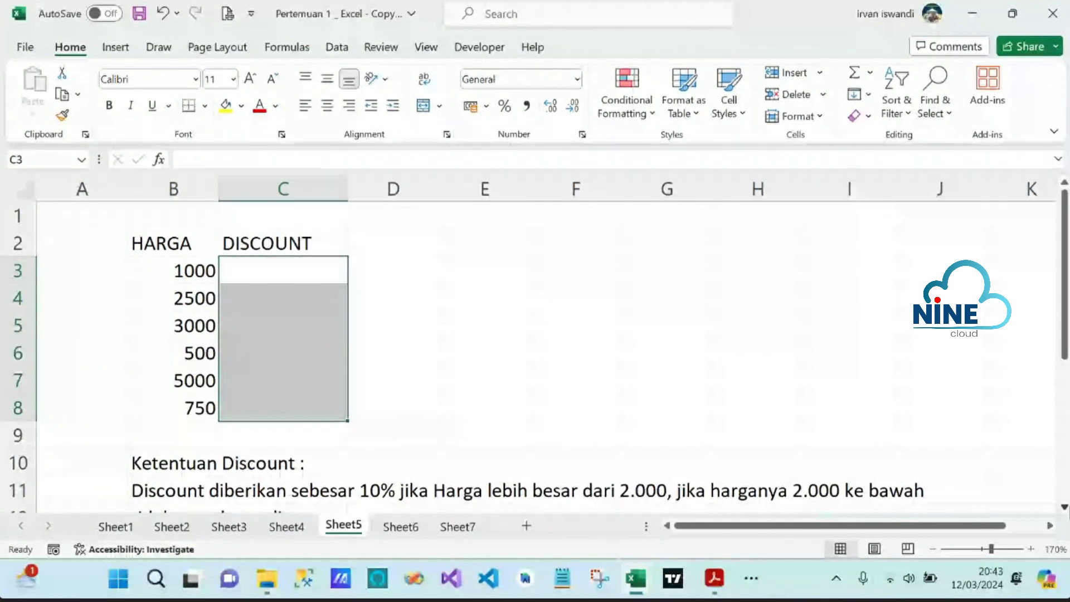
pyautogui.moveTo(161, 242); pyautogui.dragTo(169, 419)
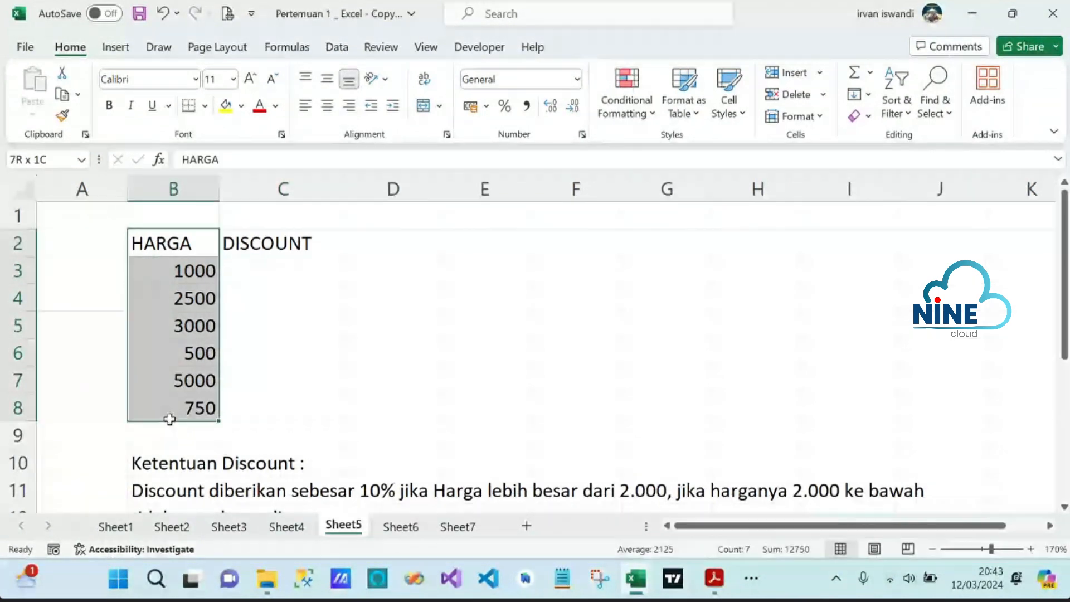
pyautogui.click(282, 239)
pyautogui.moveTo(282, 239); pyautogui.dragTo(283, 413)
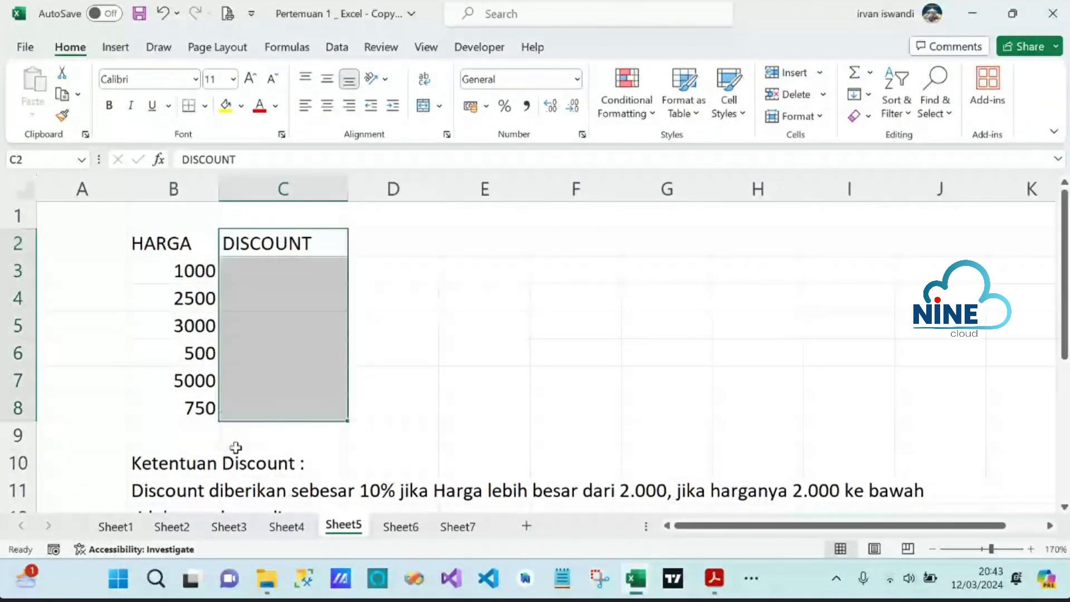
pyautogui.click(190, 462)
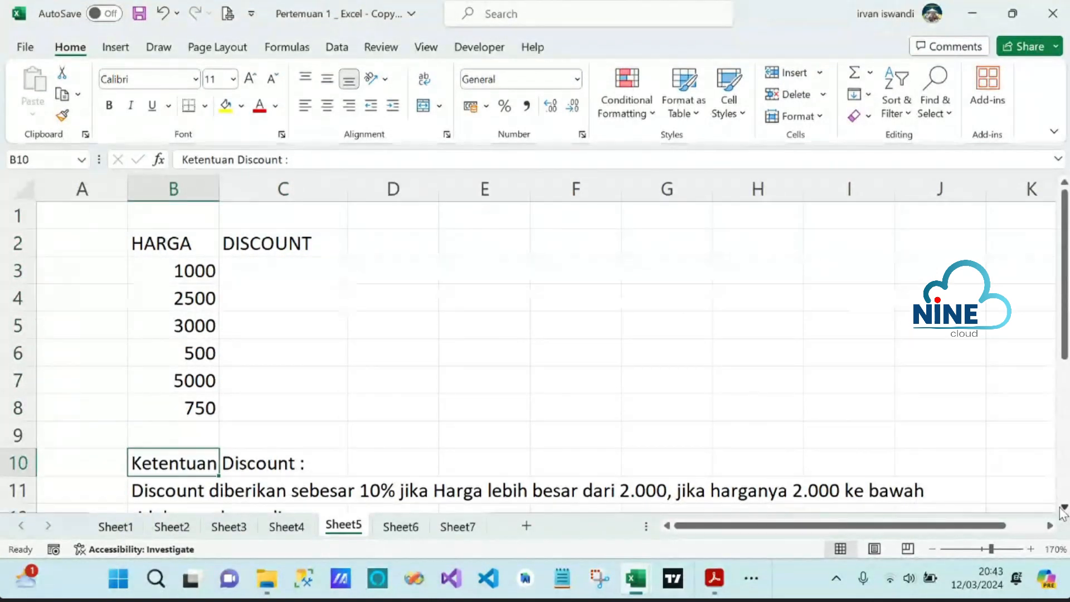
pyautogui.hotkey('ctrl', 'F1')
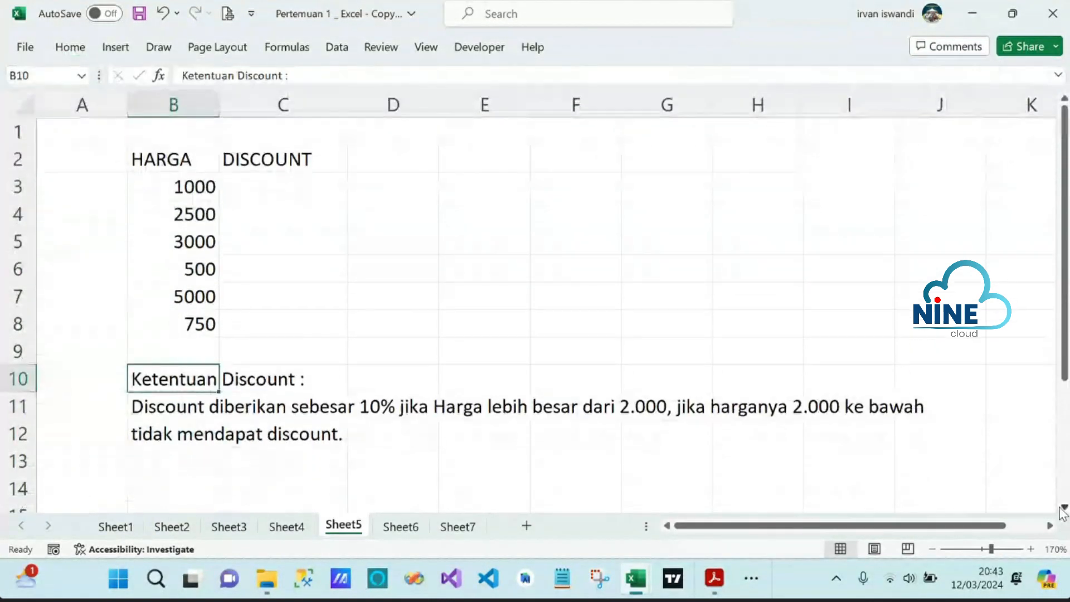
# Step: Review the discount rules in rows 10 to 12 and the DISCOUNT cells C3:C8 that they apply to
pyautogui.click(187, 478)
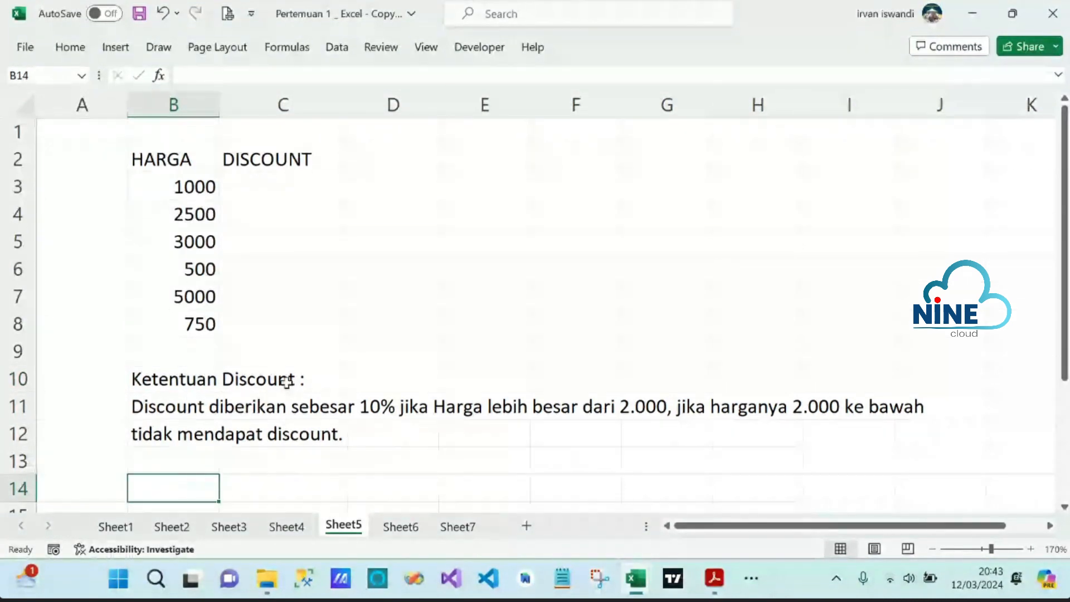
pyautogui.click(191, 408)
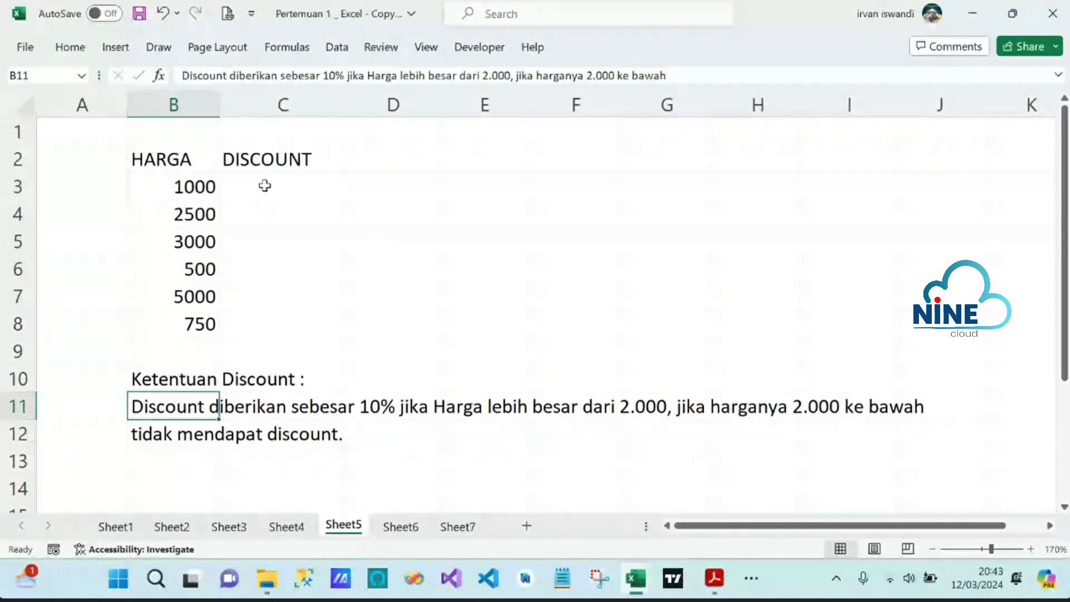
pyautogui.moveTo(265, 185); pyautogui.dragTo(264, 328)
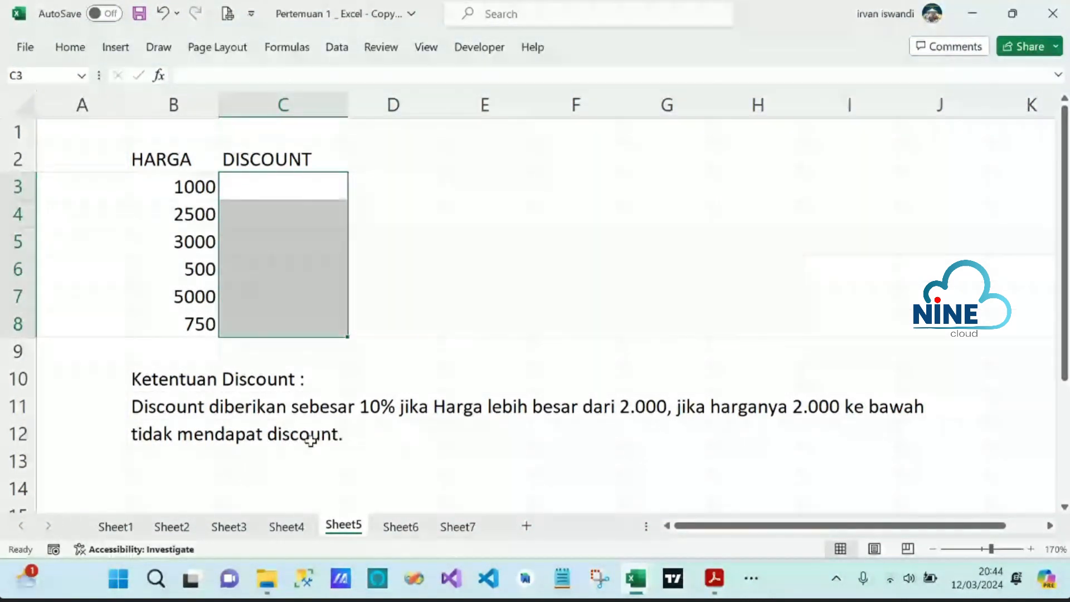
pyautogui.click(560, 454)
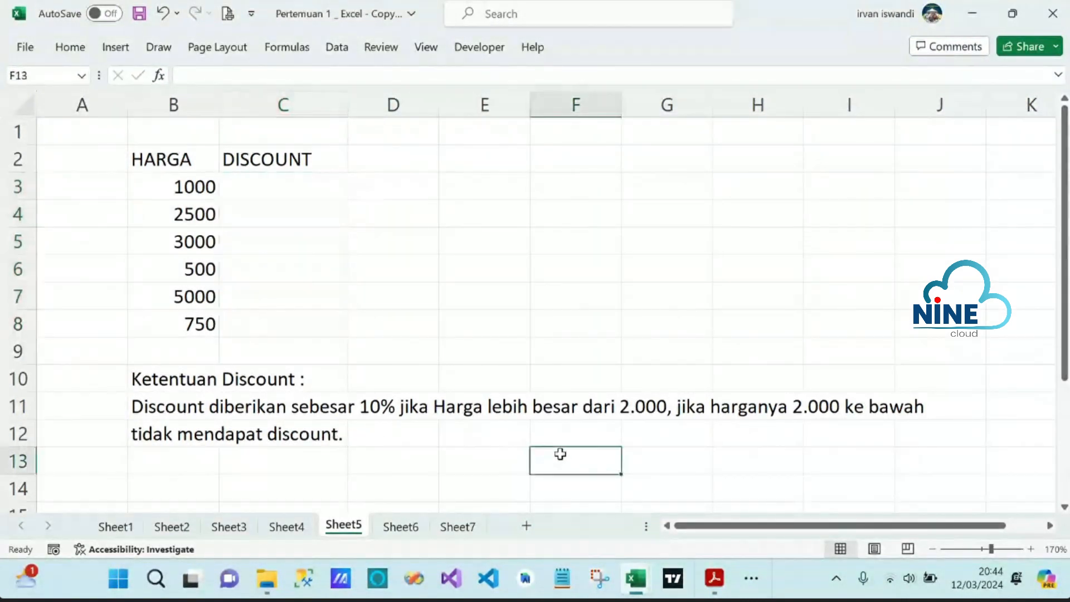
pyautogui.click(298, 184)
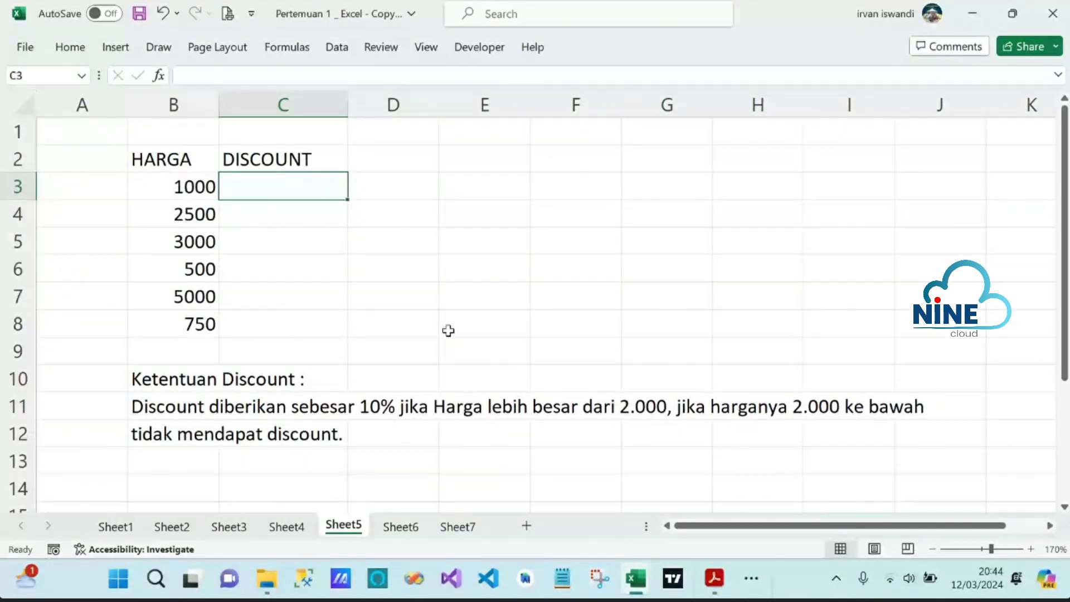
pyautogui.click(1031, 549)
pyautogui.click(619, 483)
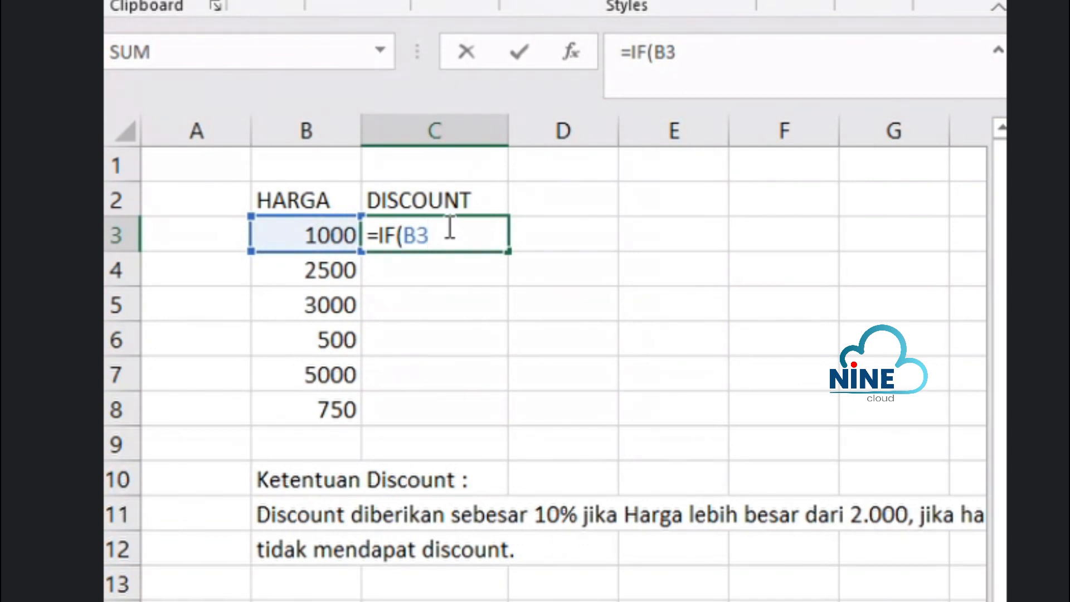
# Step: Enter B3>2000 as the condition of the IF formula in the first DISCOUNT cell, C3, followed by a semicolon separator
pyautogui.write('.')
pyautogui.press('BackSpace')
pyautogui.write('>2000:')
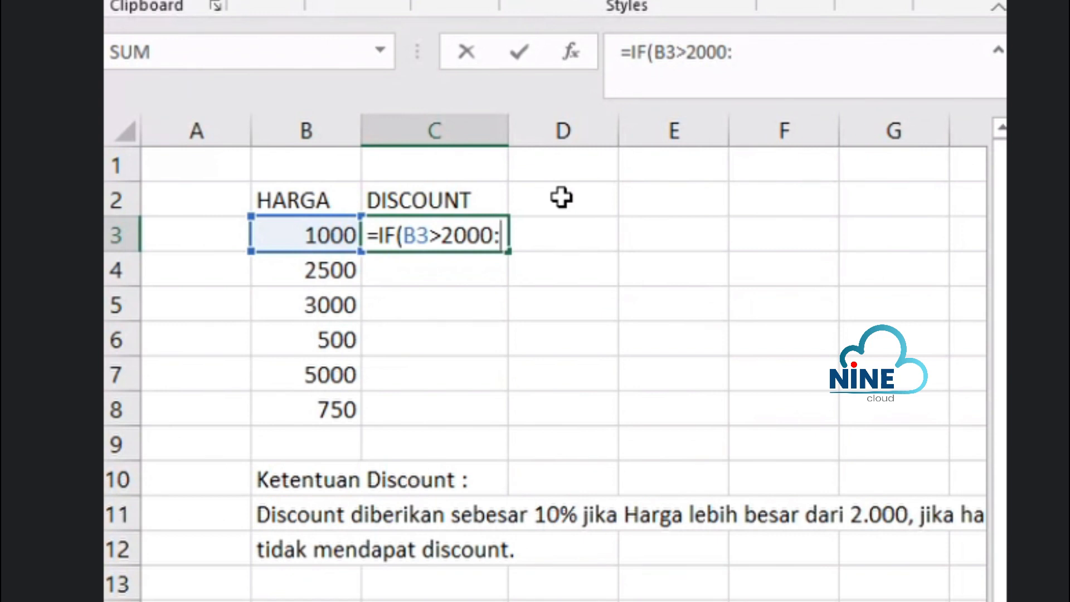
pyautogui.press('BackSpace')
pyautogui.write(';')
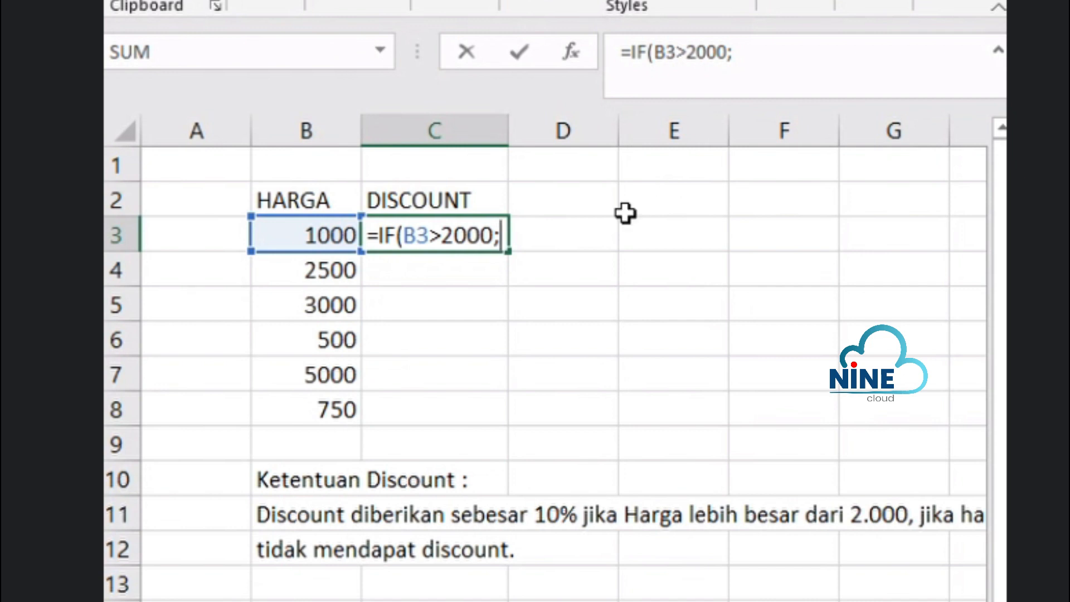
# Step: Complete the IF formula in C3 with 10%*B3 as the true result and 0 as the false result
pyautogui.write('10%')
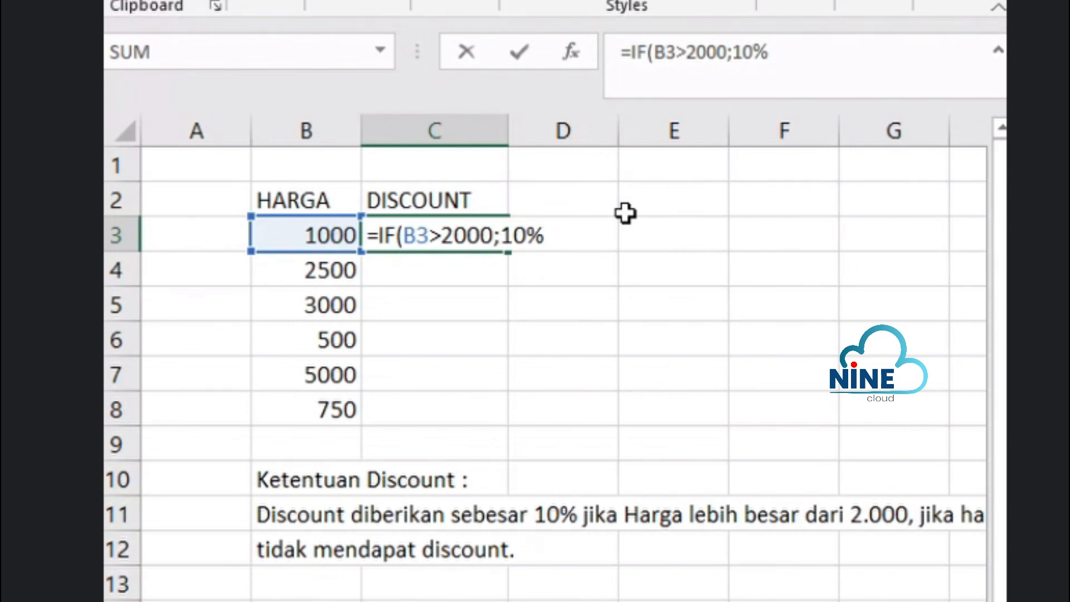
pyautogui.write('*')
pyautogui.click(340, 237)
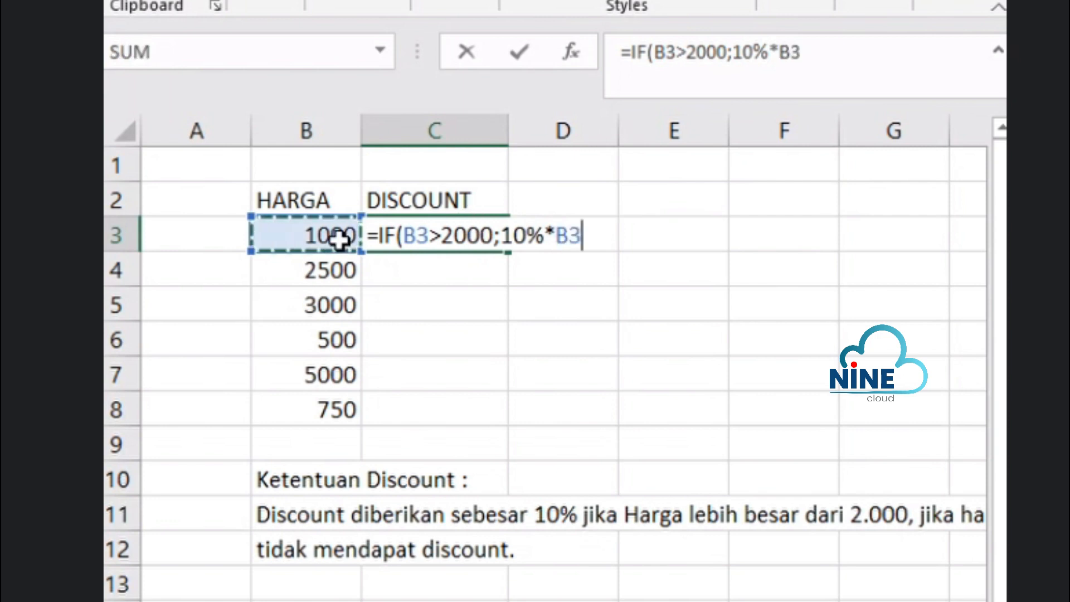
pyautogui.click(597, 232)
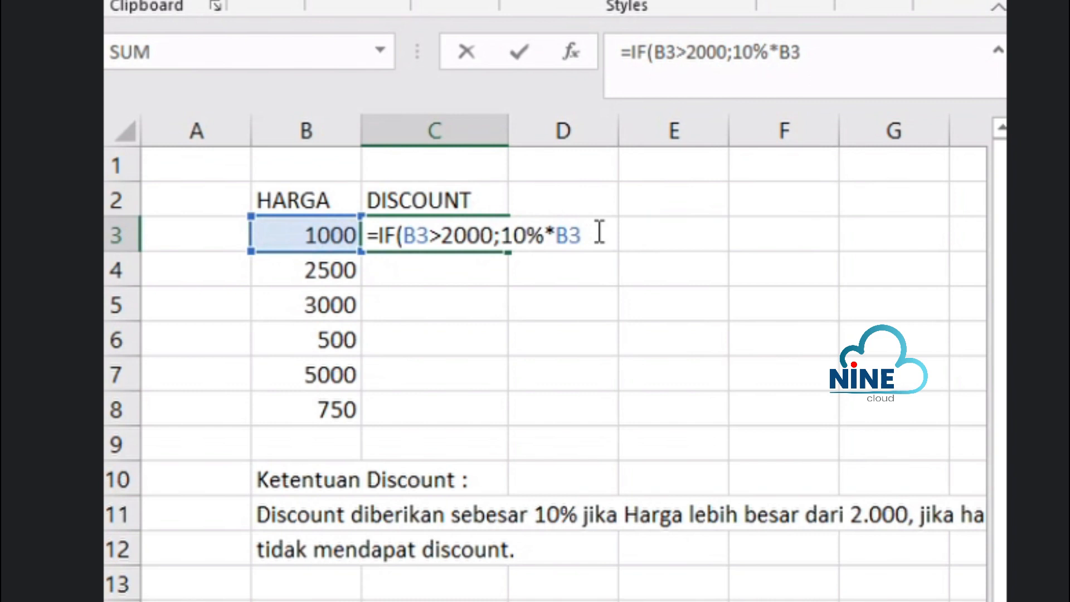
pyautogui.write(':')
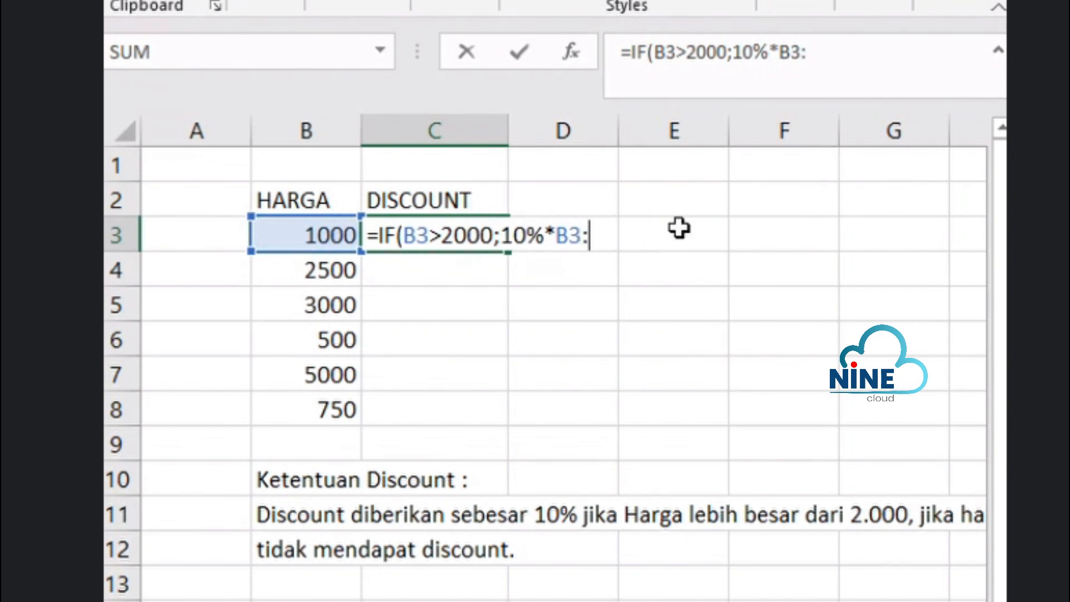
pyautogui.press('BackSpace')
pyautogui.write(';')
pyautogui.write('0')
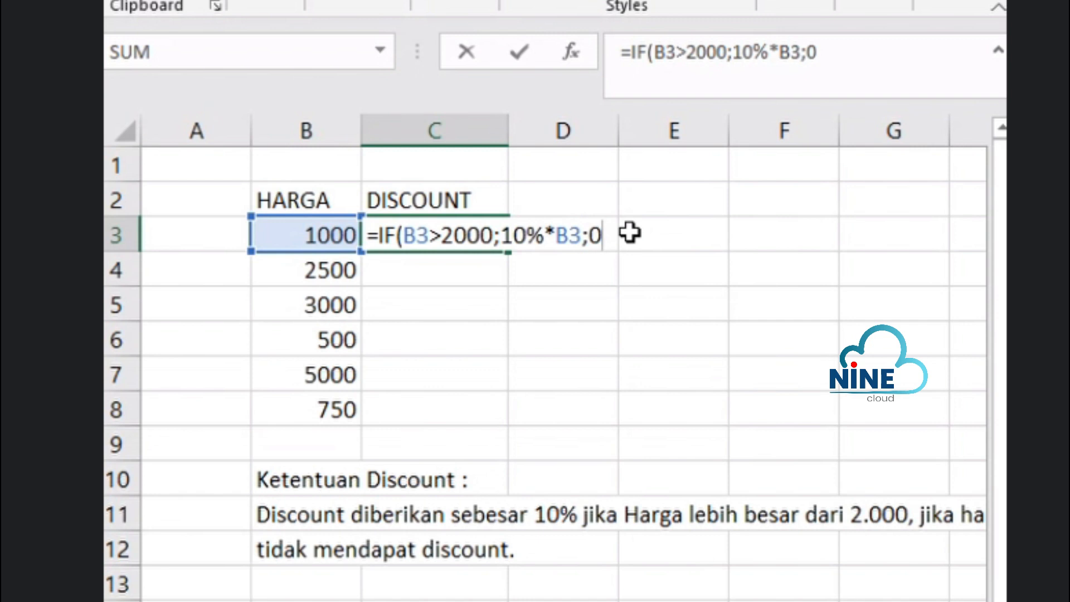
pyautogui.write(')')
pyautogui.press('Return')
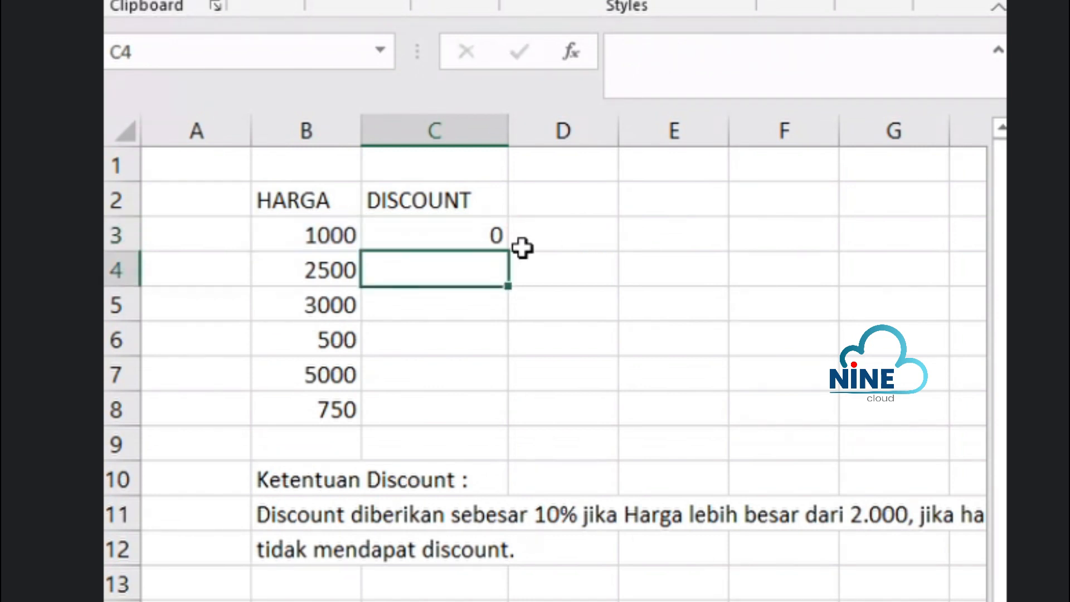
# Step: Copy the discount formula from C3 down through C8 to fill the DISCOUNT column
pyautogui.click(486, 241)
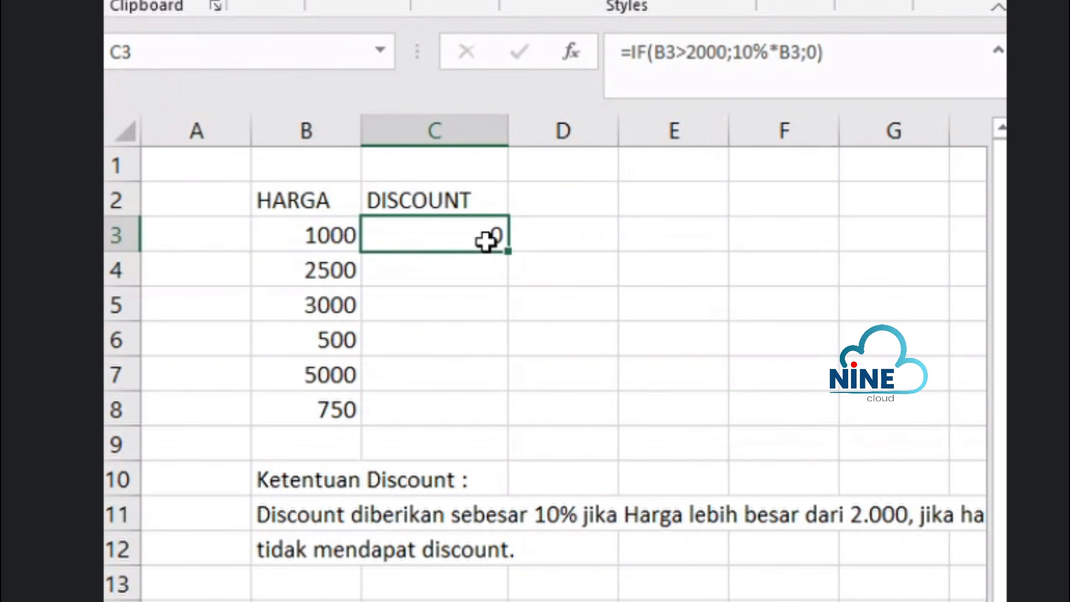
pyautogui.hotkey('ctrl', 'c')
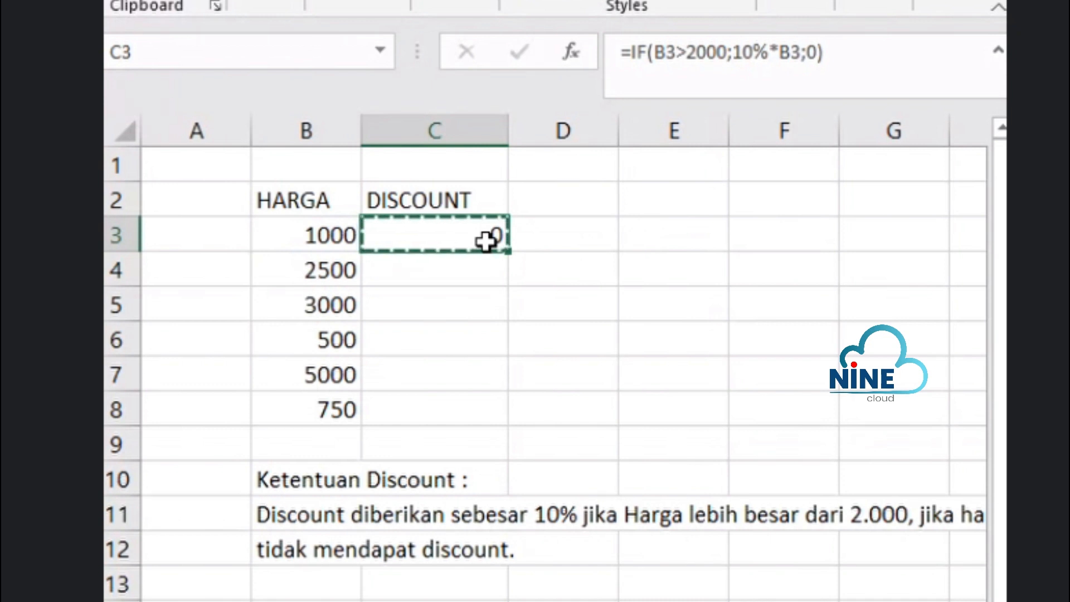
pyautogui.hotkey('shift', 'Down')
pyautogui.hotkey('shift', 'Down')
pyautogui.hotkey('shift', 'Down')
pyautogui.hotkey('shift', 'Down')
pyautogui.hotkey('shift', 'Down')
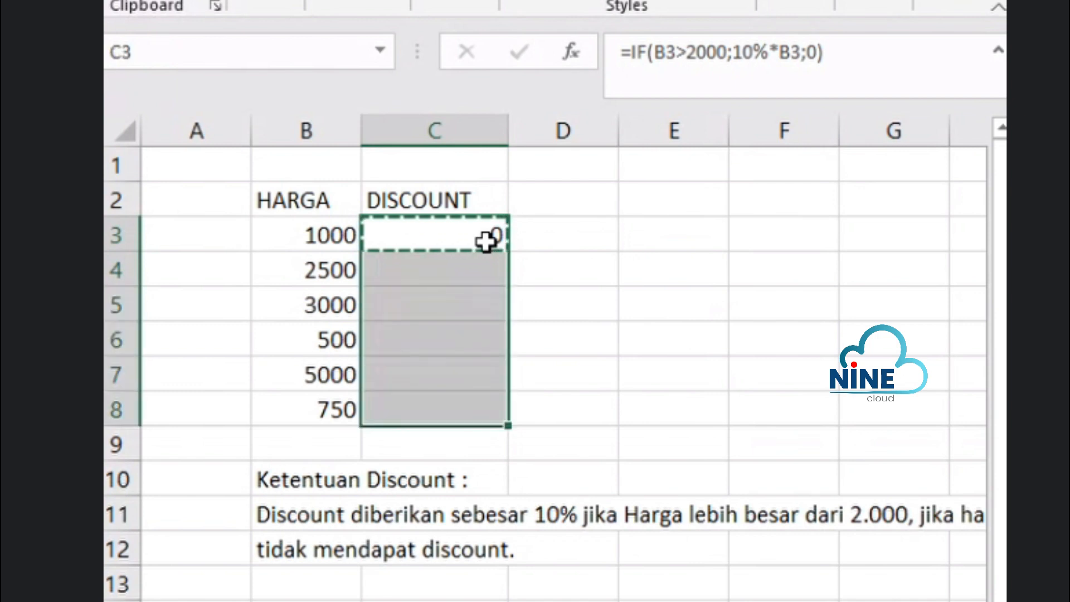
pyautogui.hotkey('ctrl', 'v')
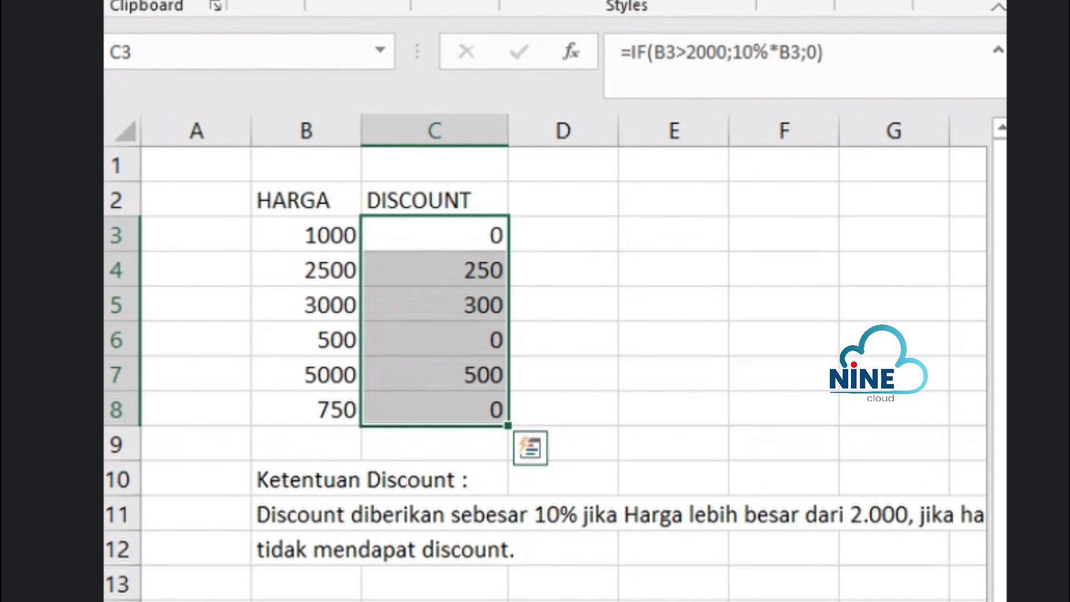
pyautogui.hscroll(1, 546, 356)
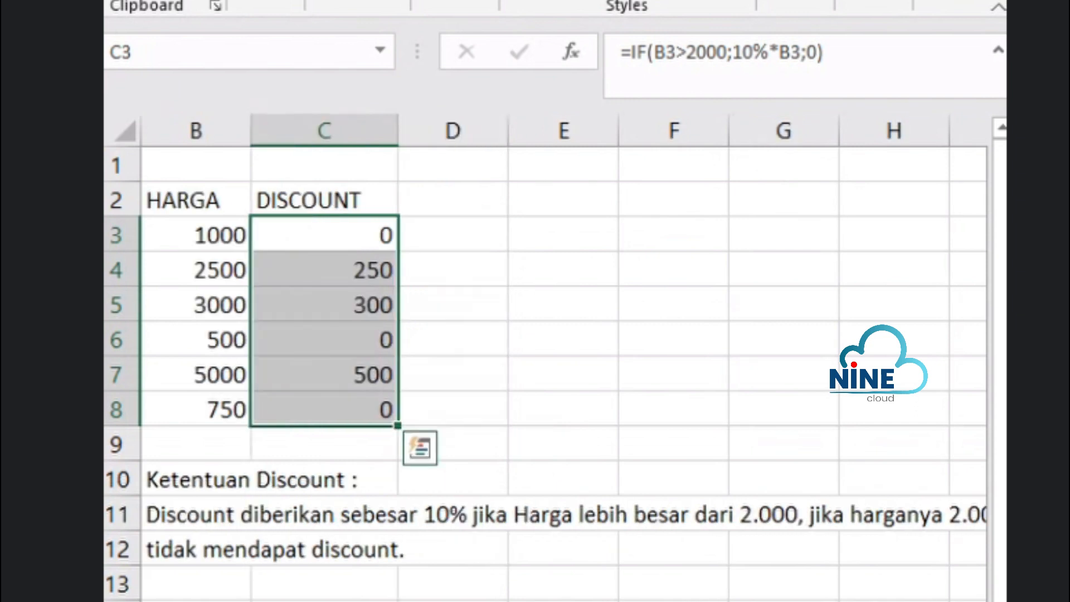
pyautogui.hscroll(-1, 546, 357)
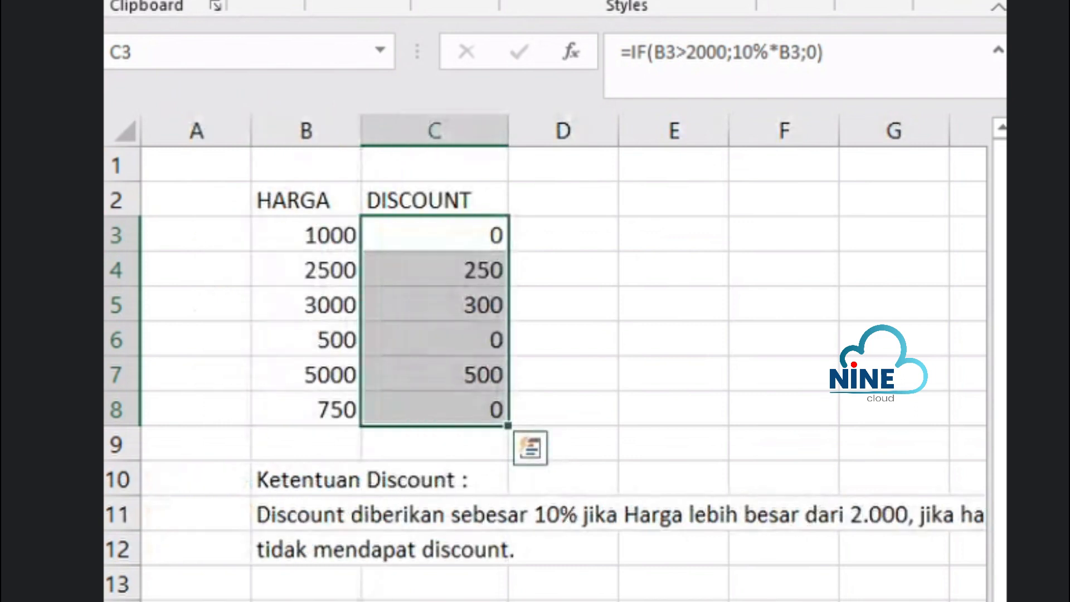
pyautogui.hscroll(1, 546, 357)
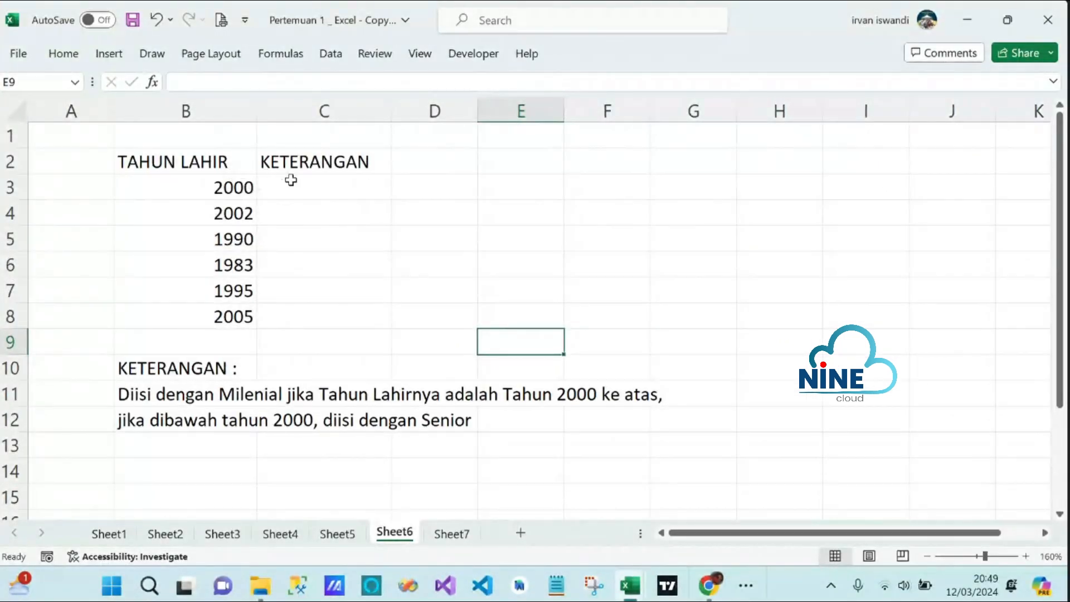
# Step: Examine which TAHUN LAHIR years on Sheet6 call for Milenial or Senior in the KETERANGAN column
pyautogui.click(318, 188)
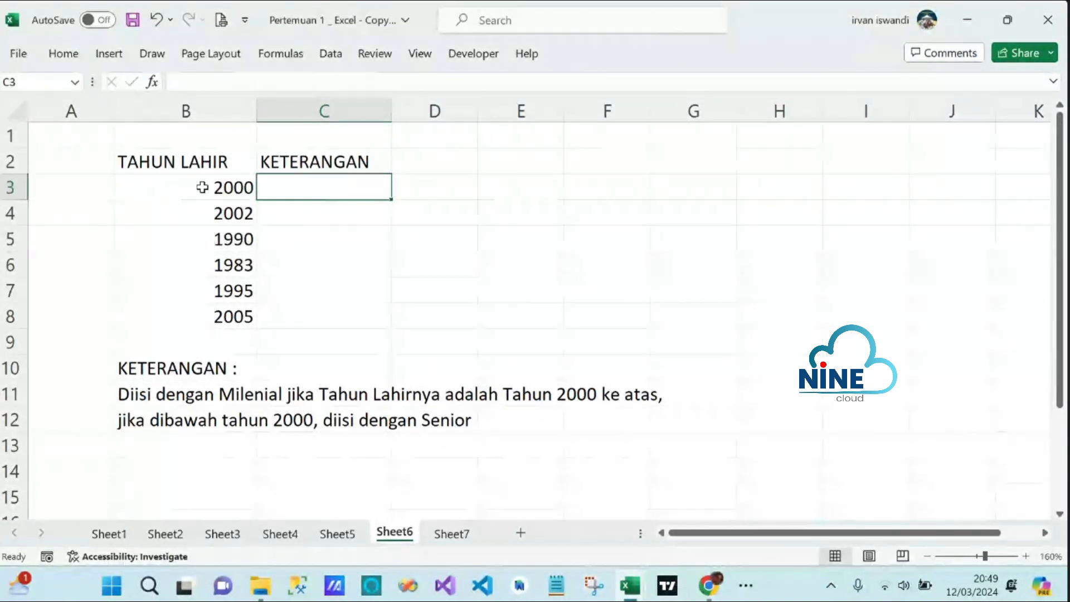
pyautogui.moveTo(202, 186); pyautogui.dragTo(194, 314)
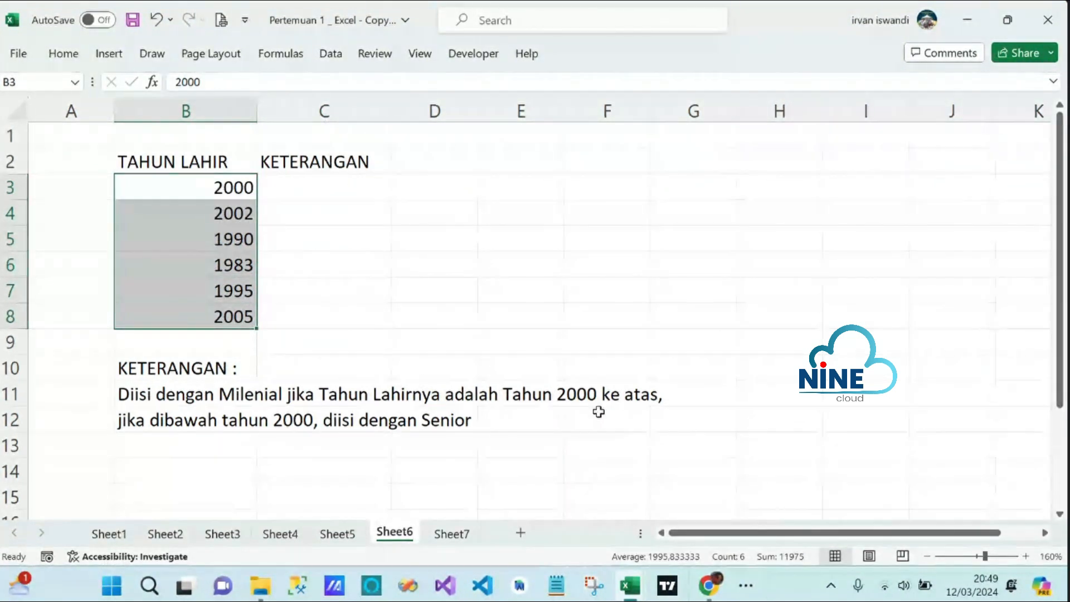
pyautogui.click(236, 212)
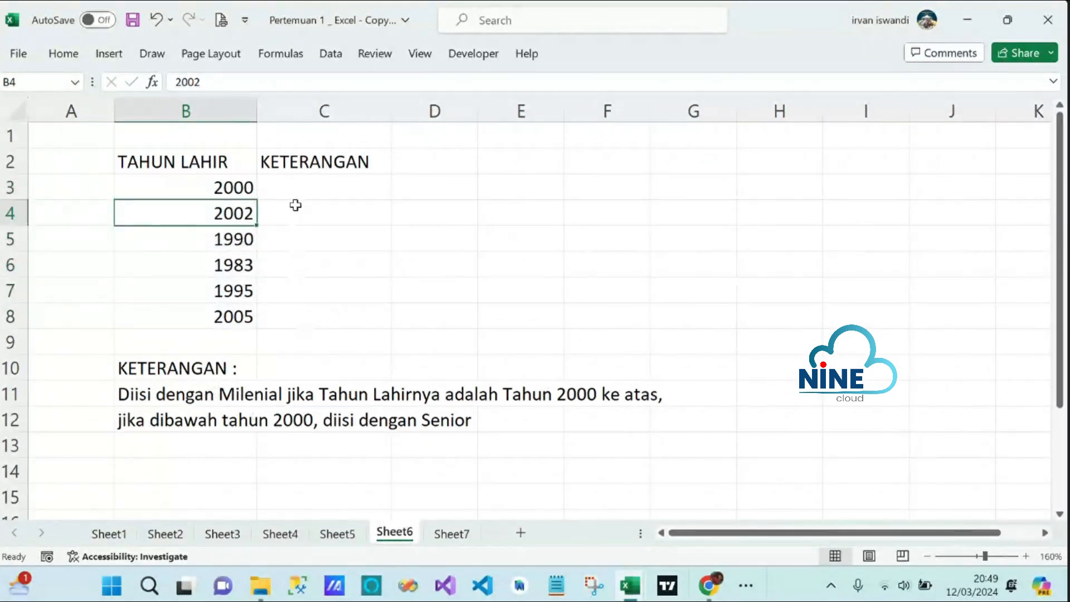
pyautogui.moveTo(296, 186); pyautogui.dragTo(299, 210)
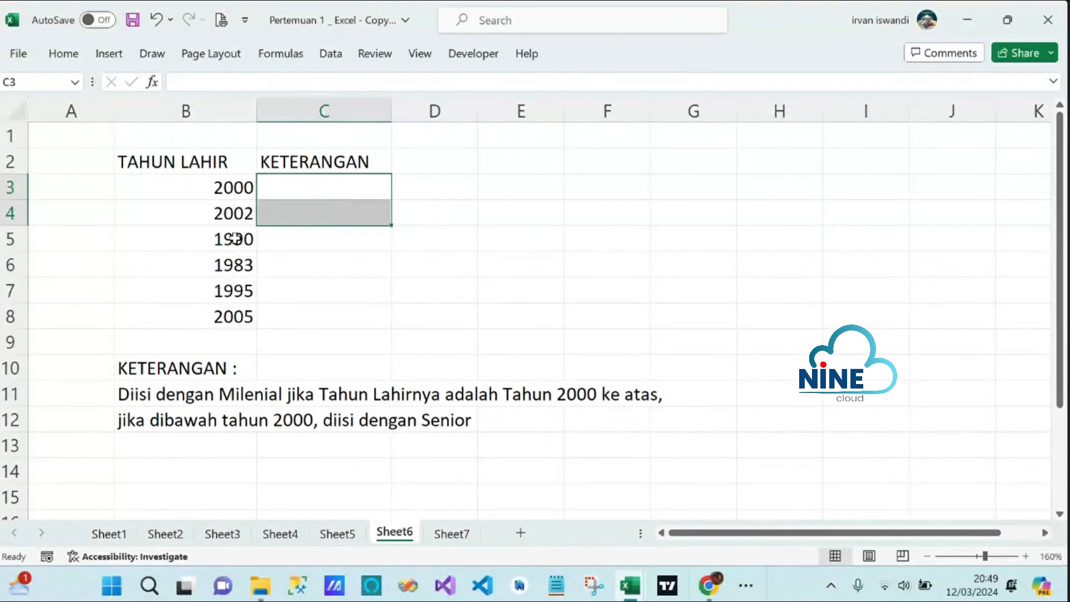
pyautogui.moveTo(236, 238); pyautogui.dragTo(236, 287)
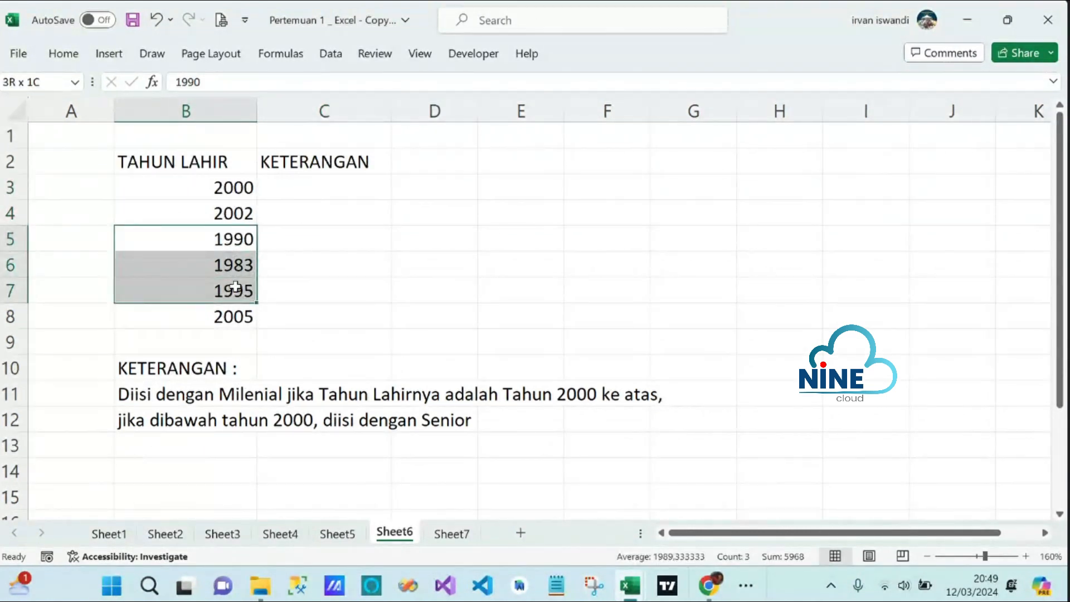
pyautogui.moveTo(291, 239); pyautogui.dragTo(325, 279)
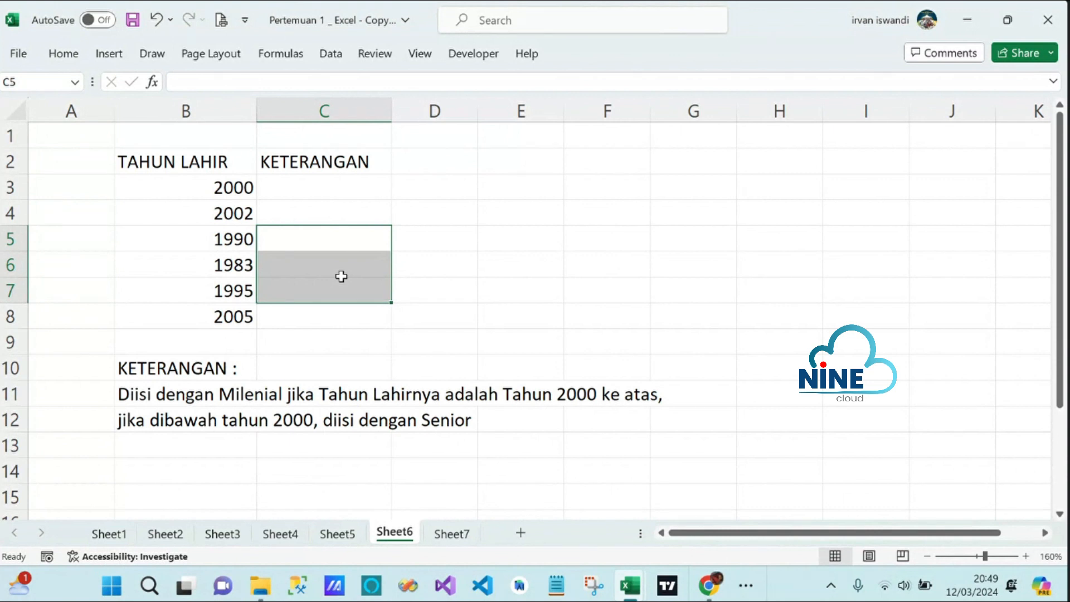
# Step: Start an IF formula in KETERANGAN cell C3 with the condition B3>2000, dismissing the meeting's layout dialog
pyautogui.click(291, 184)
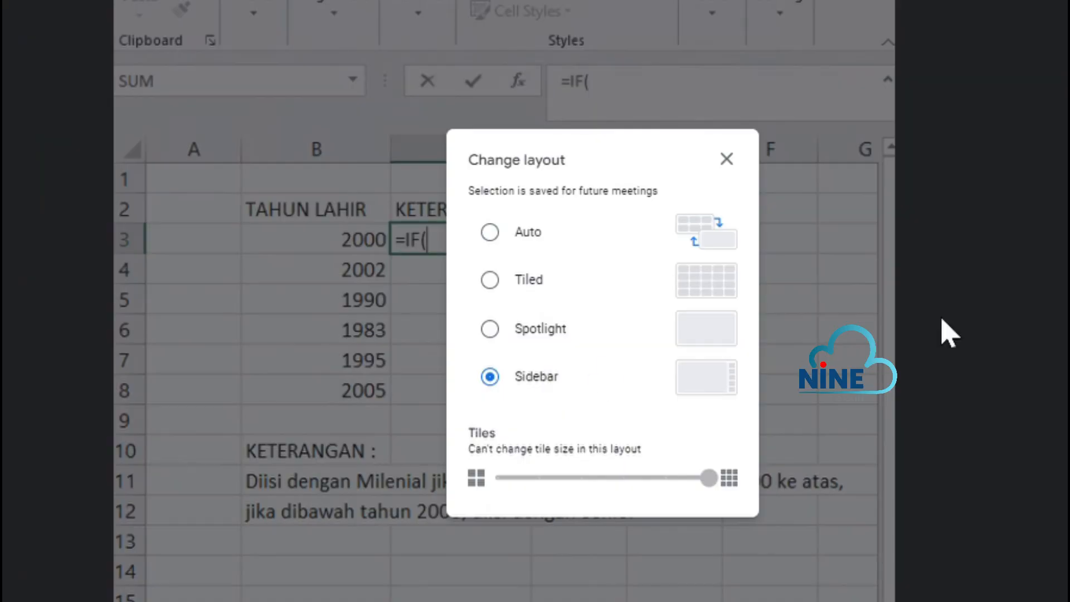
pyautogui.click(353, 240)
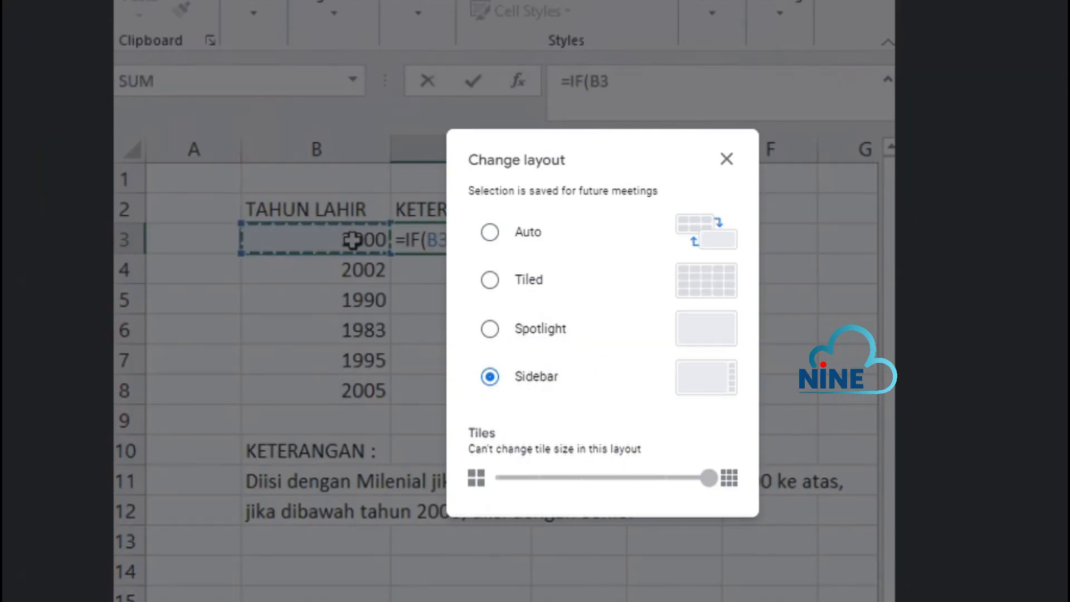
pyautogui.click(729, 161)
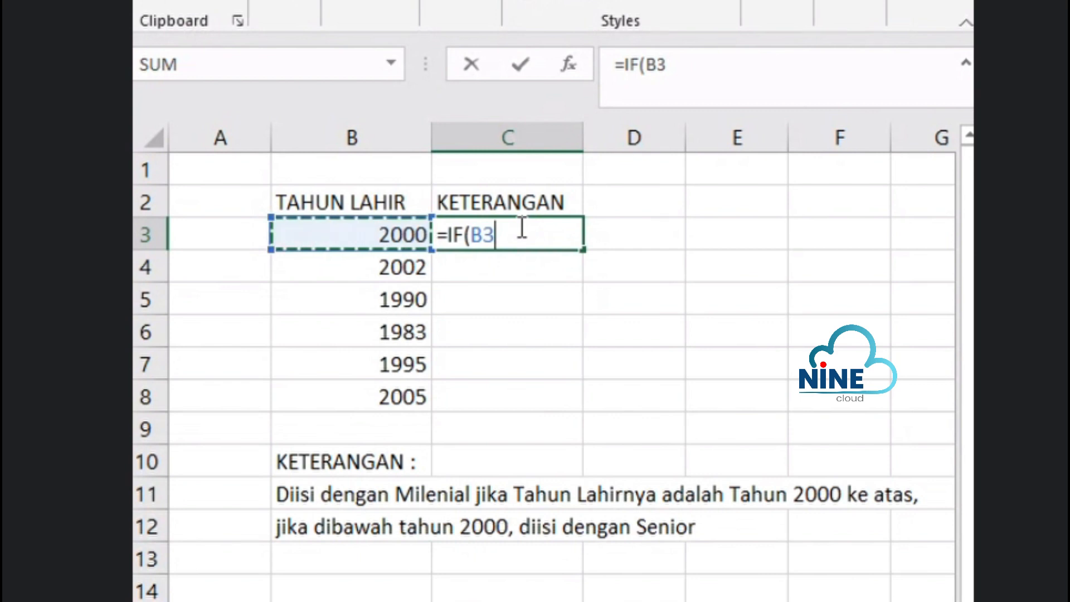
pyautogui.write('>')
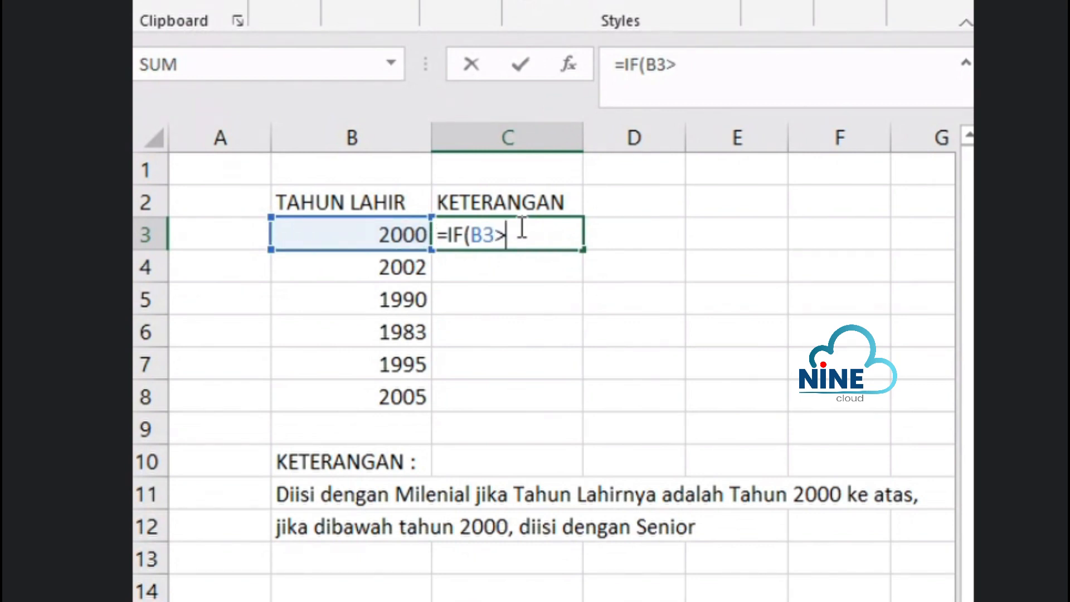
pyautogui.write('2000')
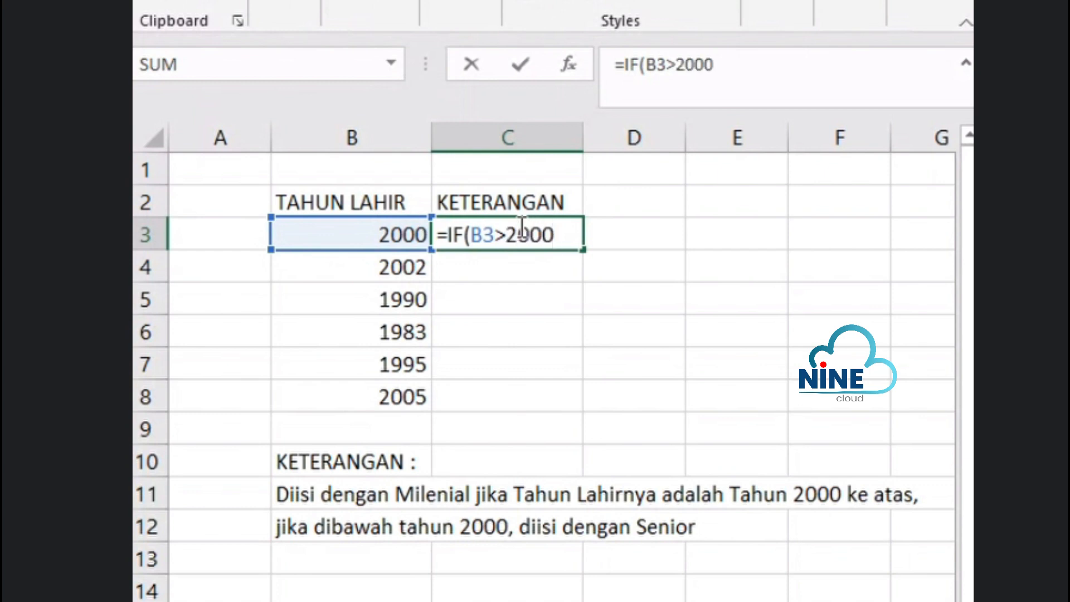
pyautogui.write('="')
pyautogui.write('Mi')
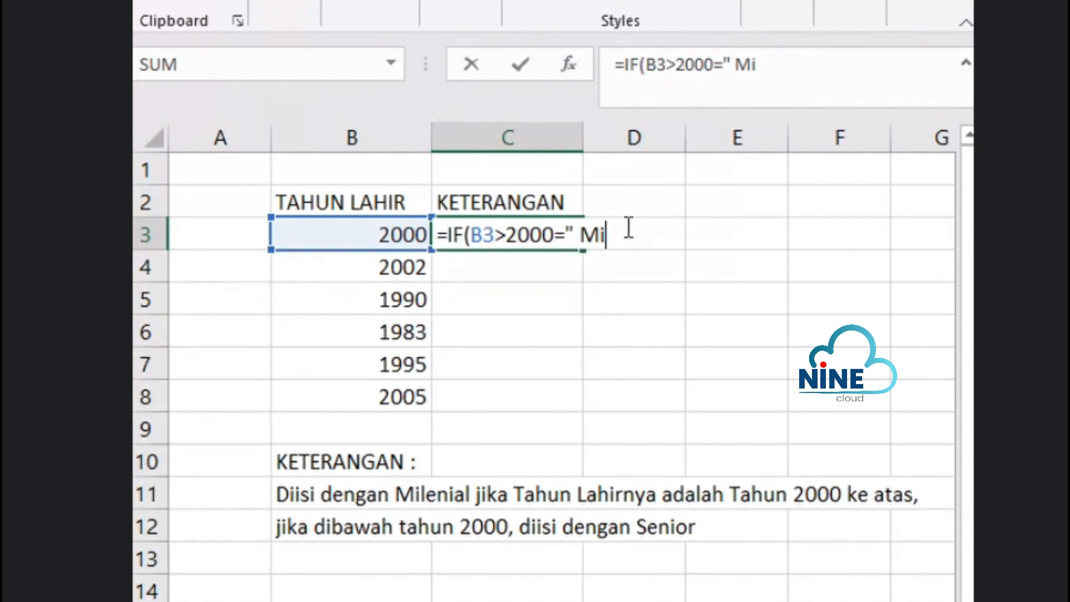
pyautogui.press('BackSpace')
pyautogui.press('BackSpace')
pyautogui.press('BackSpace')
pyautogui.press('BackSpace')
pyautogui.press('BackSpace')
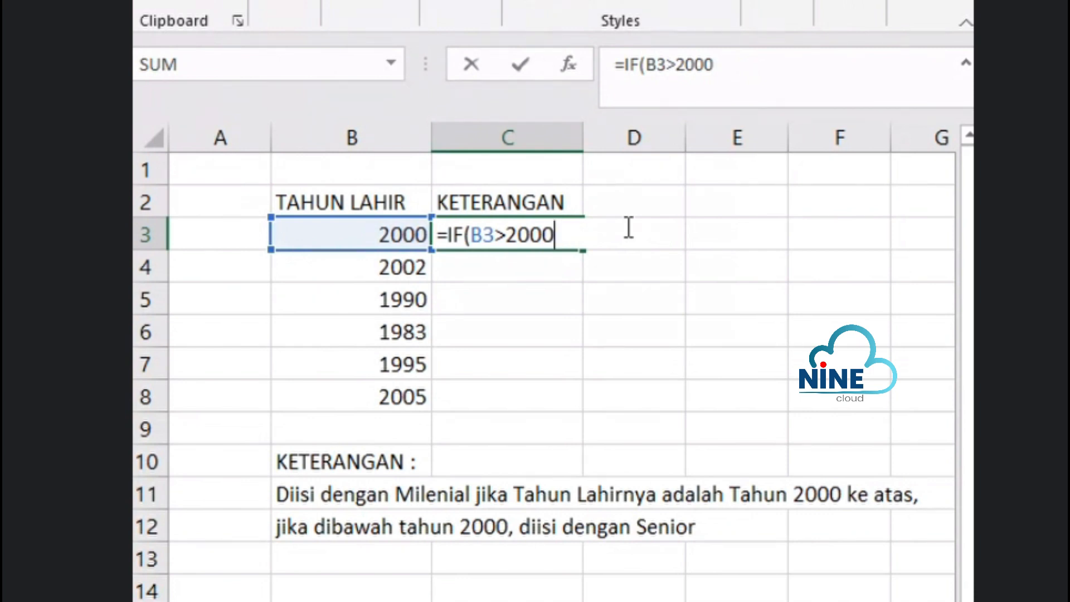
# Step: Add the text "Milenial" as the true result of the IF formula in C3
pyautogui.write(';')
pyautogui.write('"')
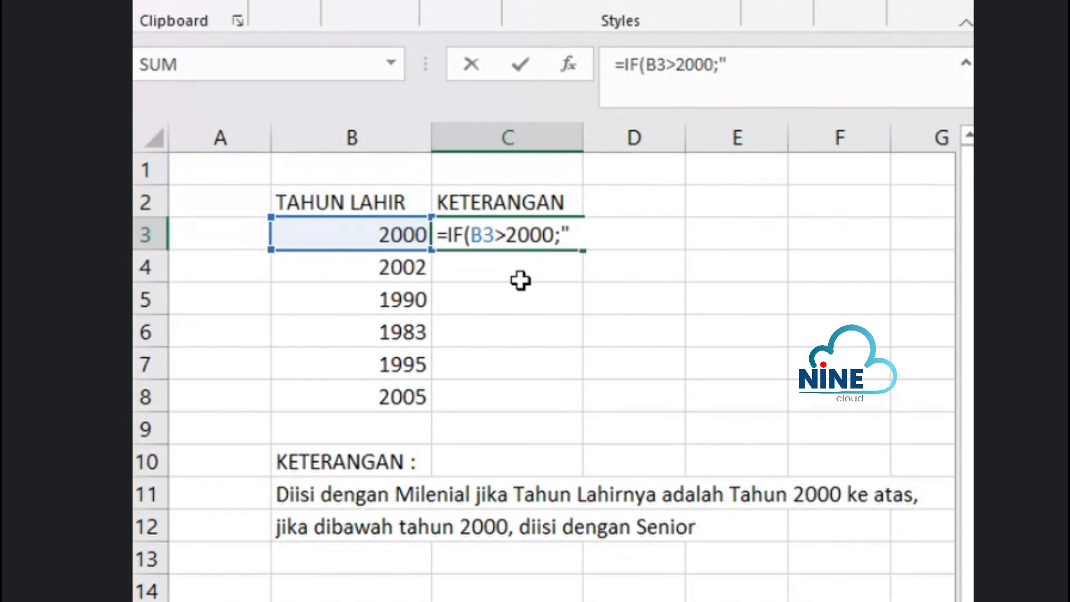
pyautogui.write('Milenial')
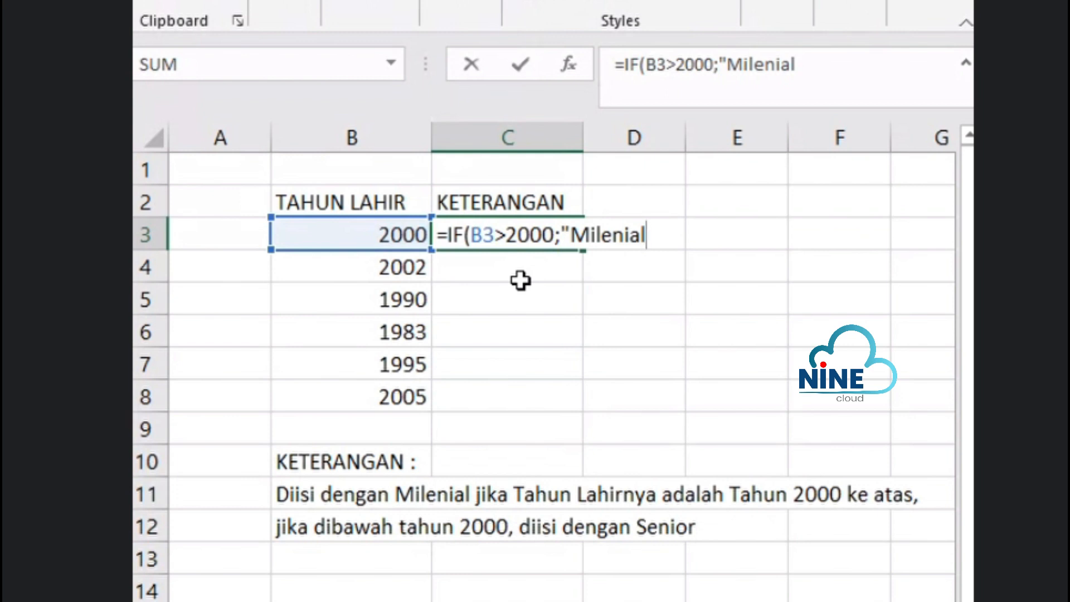
pyautogui.write('":')
pyautogui.press('BackSpace')
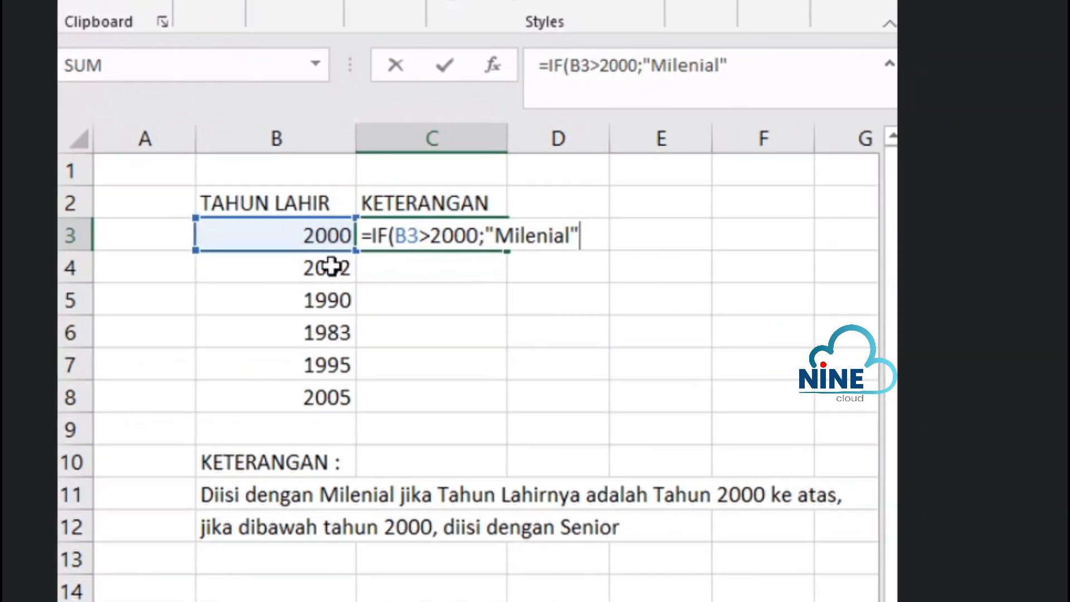
pyautogui.click(407, 266)
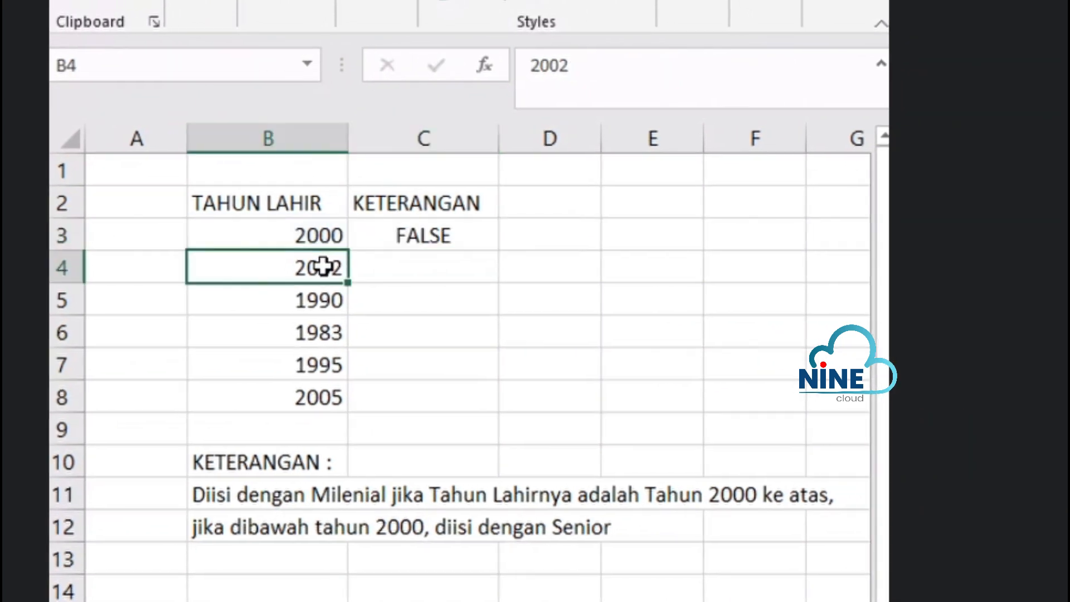
pyautogui.write(':')
pyautogui.click(425, 224)
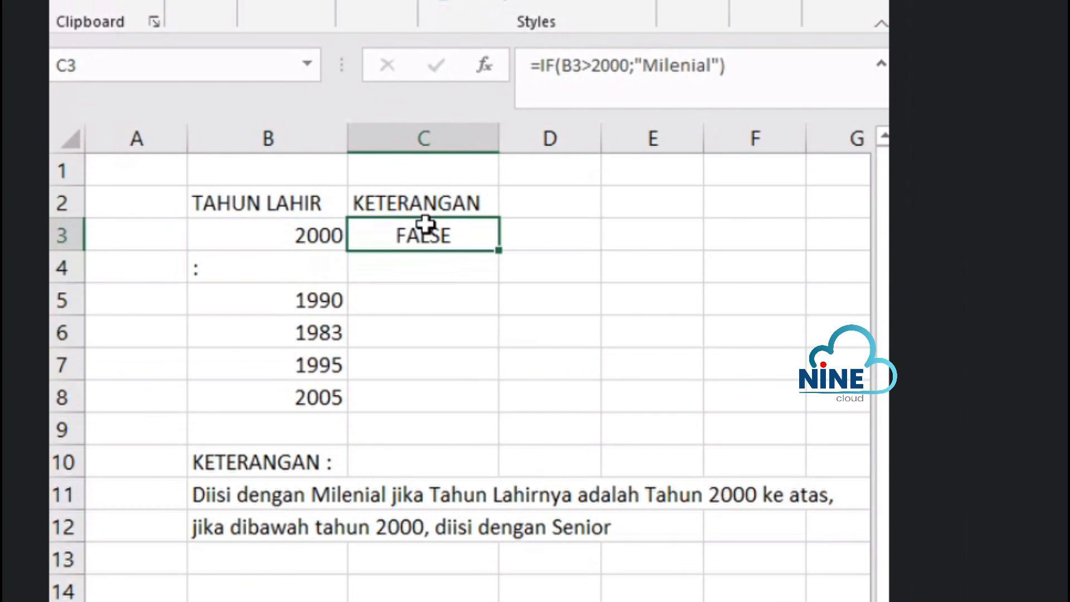
pyautogui.click(738, 72)
pyautogui.press('BackSpace')
pyautogui.press('BackSpace')
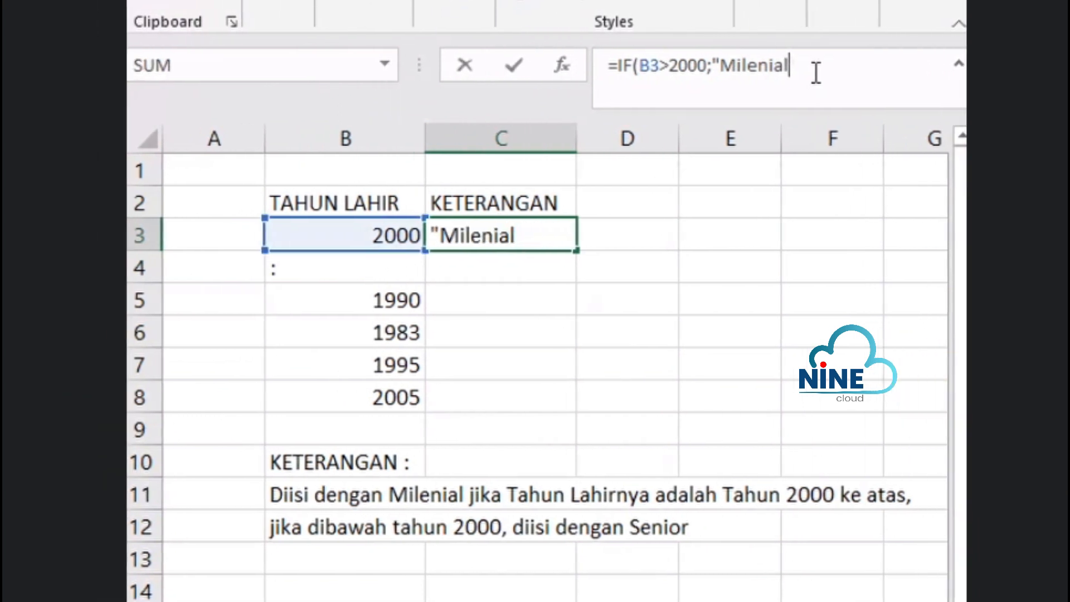
pyautogui.write('"')
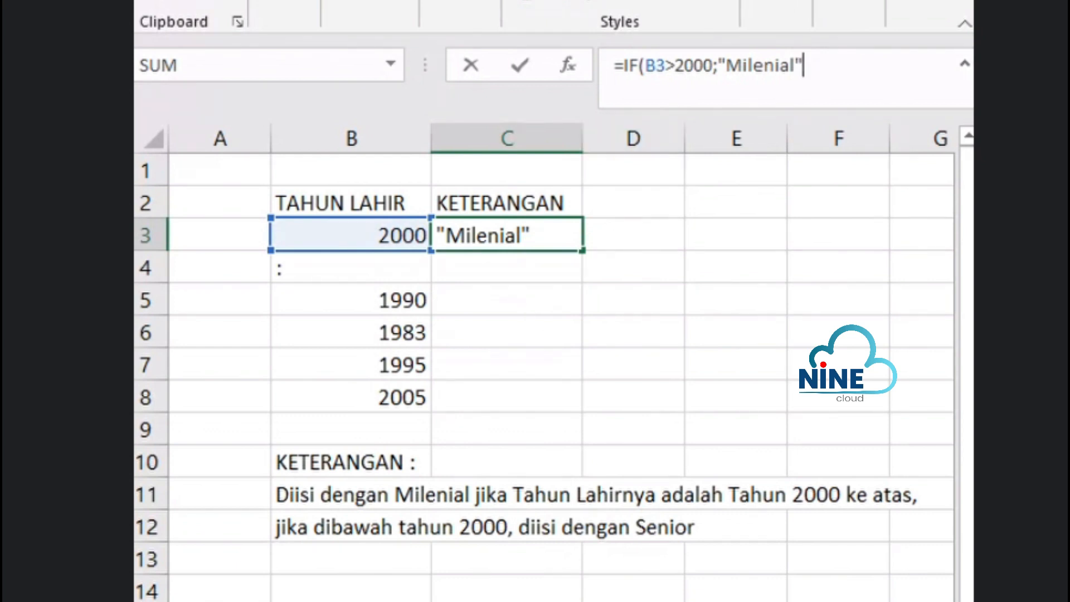
pyautogui.write(')')
pyautogui.click(628, 353)
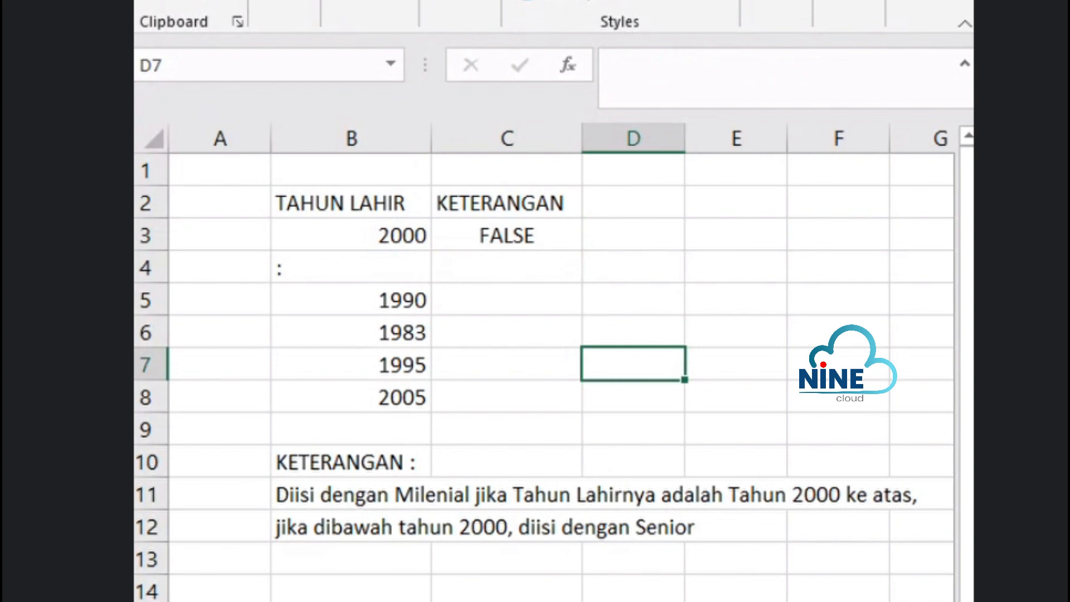
# Step: Undo the stray colon entry in B4 and the last formula entry, and redo the IF formula in C3
pyautogui.hotkey('ctrl', 'z')
pyautogui.hotkey('ctrl', 'z')
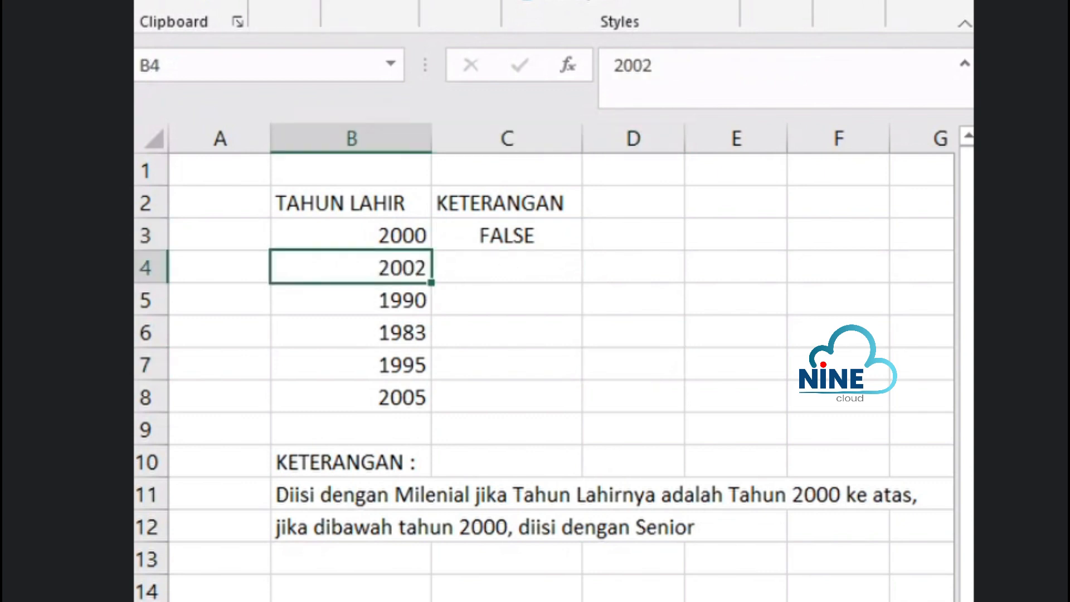
pyautogui.hotkey('ctrl', 'z')
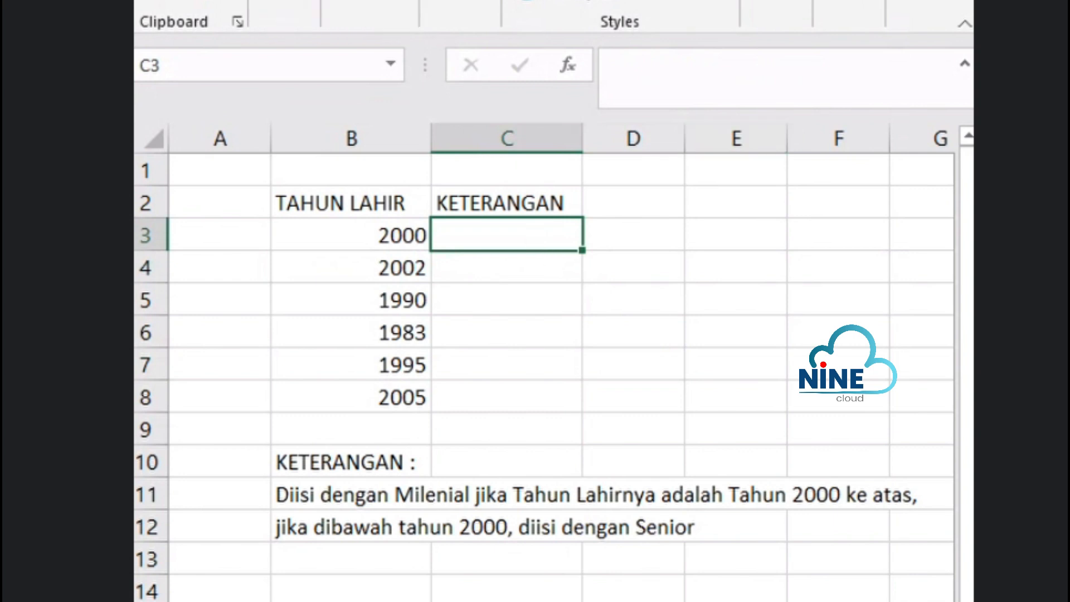
pyautogui.hotkey('ctrl', 'y')
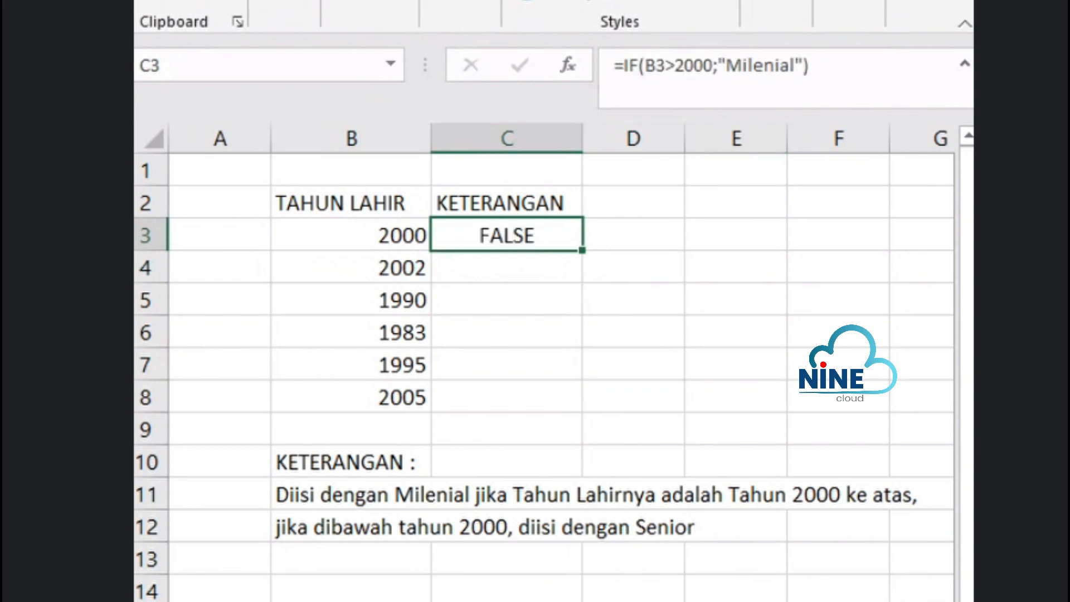
# Step: Reopen the IF formula in C3, replacing its closing parenthesis with a semicolon to start the false argument
pyautogui.click(816, 69)
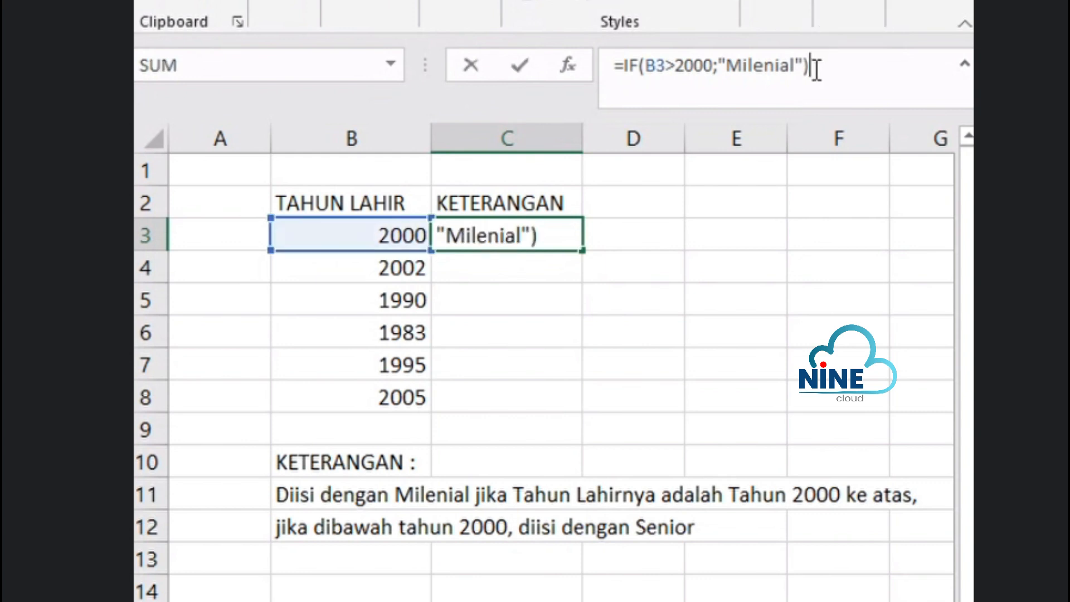
pyautogui.press('BackSpace')
pyautogui.click(545, 230)
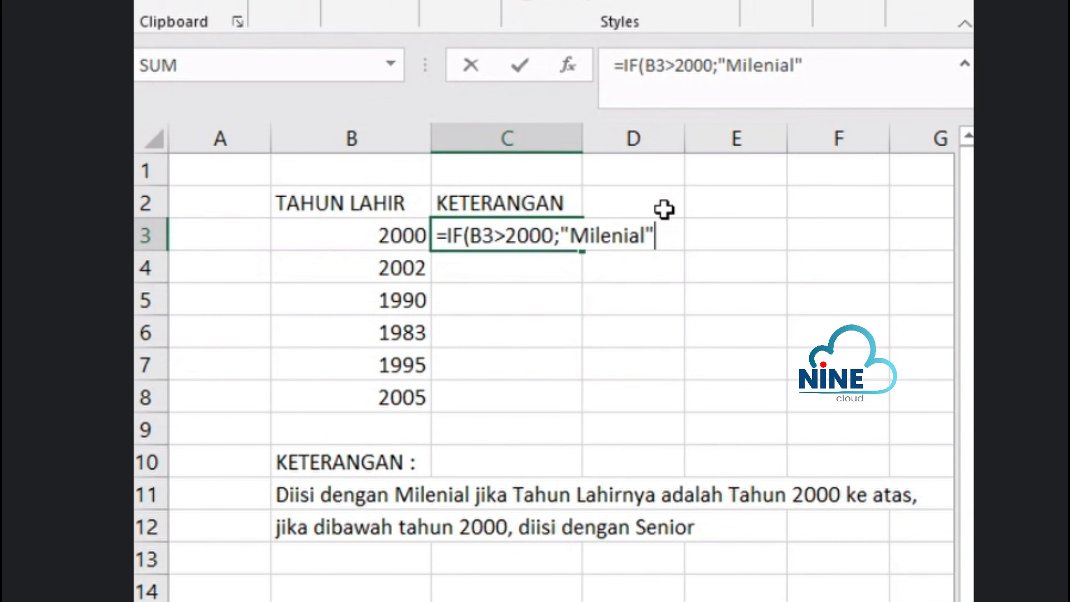
pyautogui.write(';')
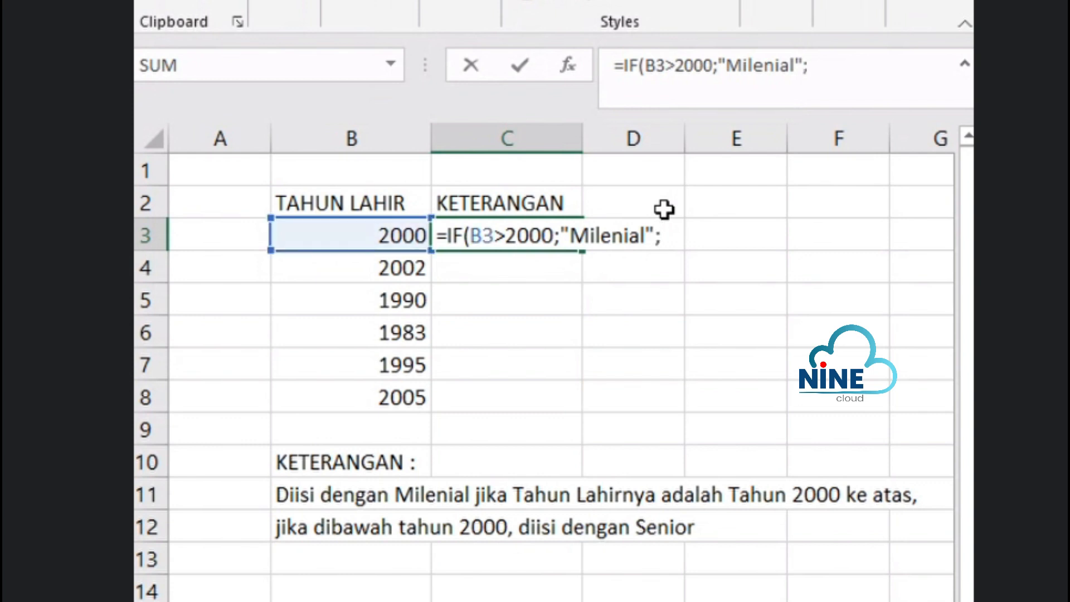
pyautogui.click(366, 240)
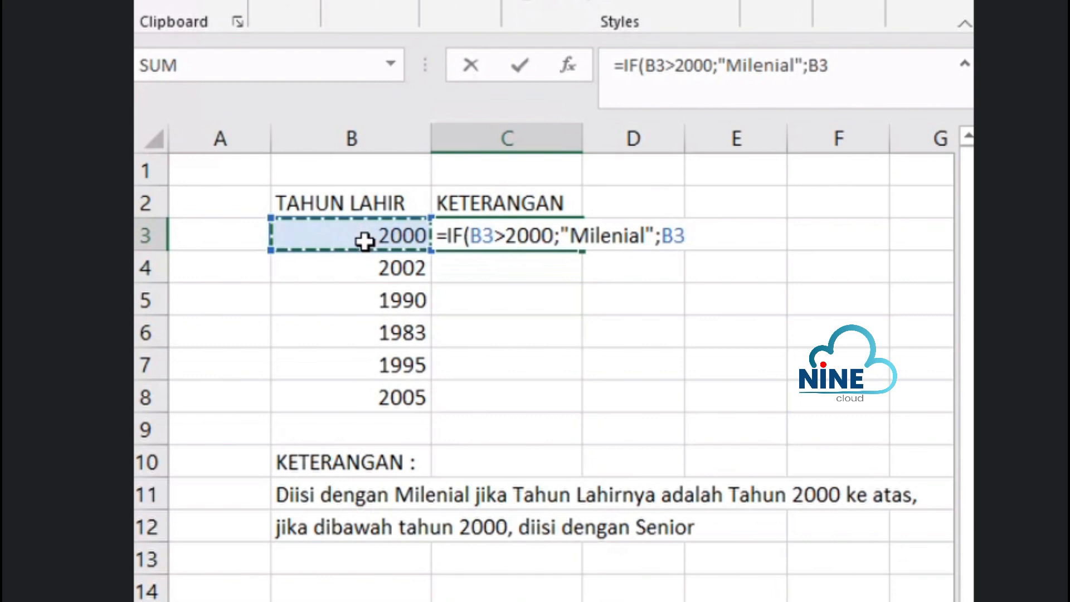
pyautogui.click(705, 236)
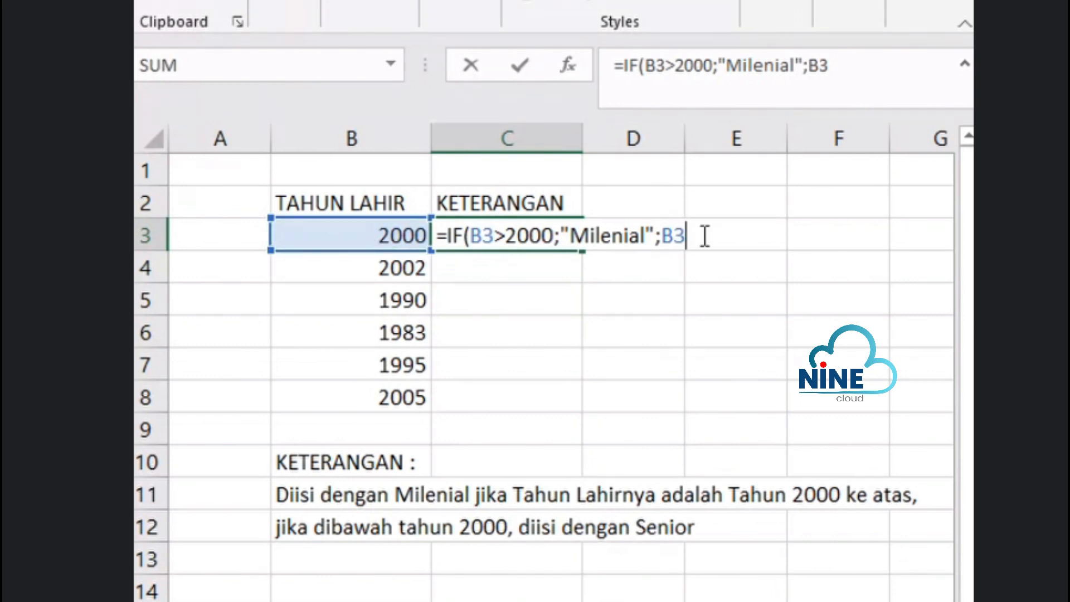
pyautogui.press('BackSpace')
pyautogui.press('BackSpace')
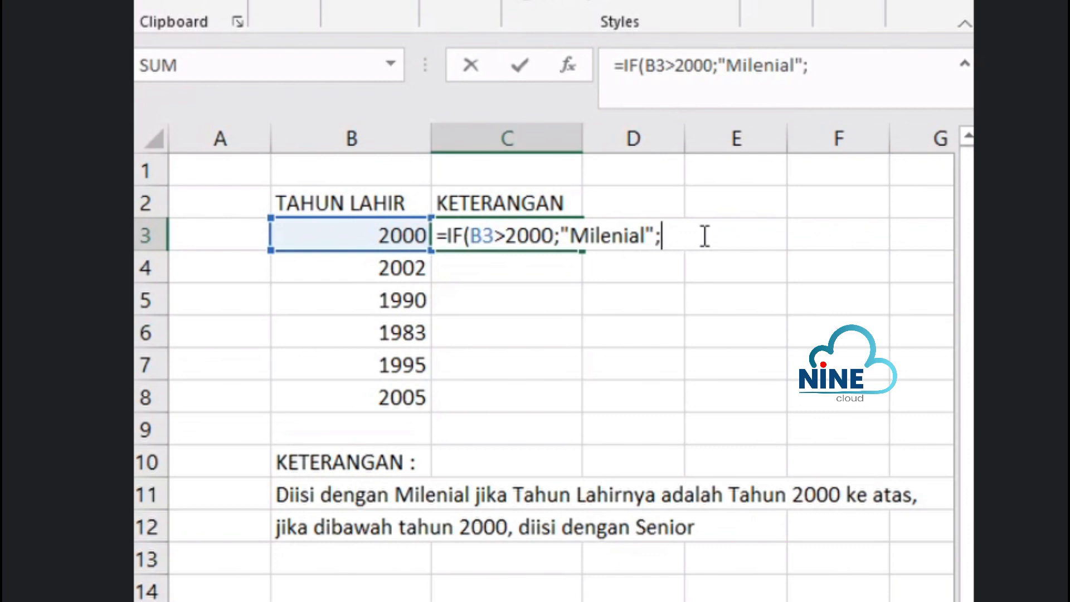
# Step: Complete the IF formula in C3 with the text "Senior" as the false result
pyautogui.write('"Senior')
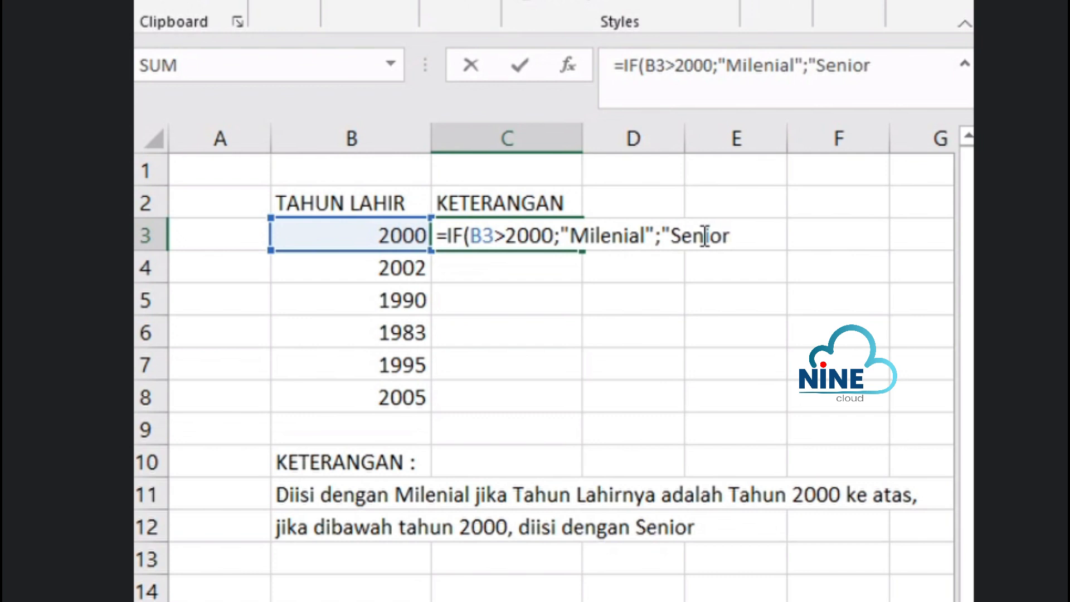
pyautogui.write('")')
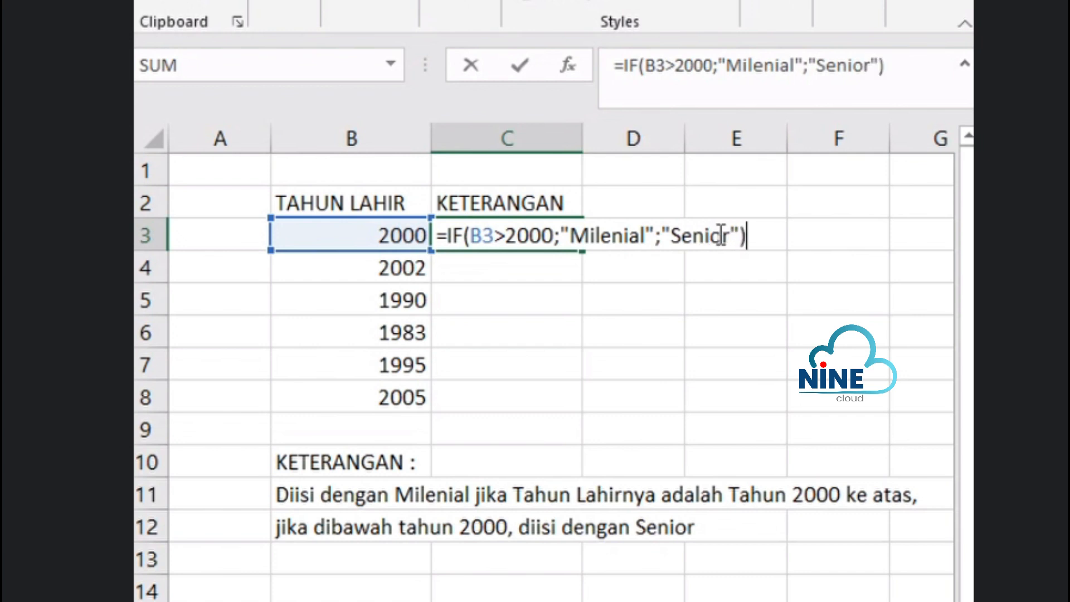
pyautogui.press('Return')
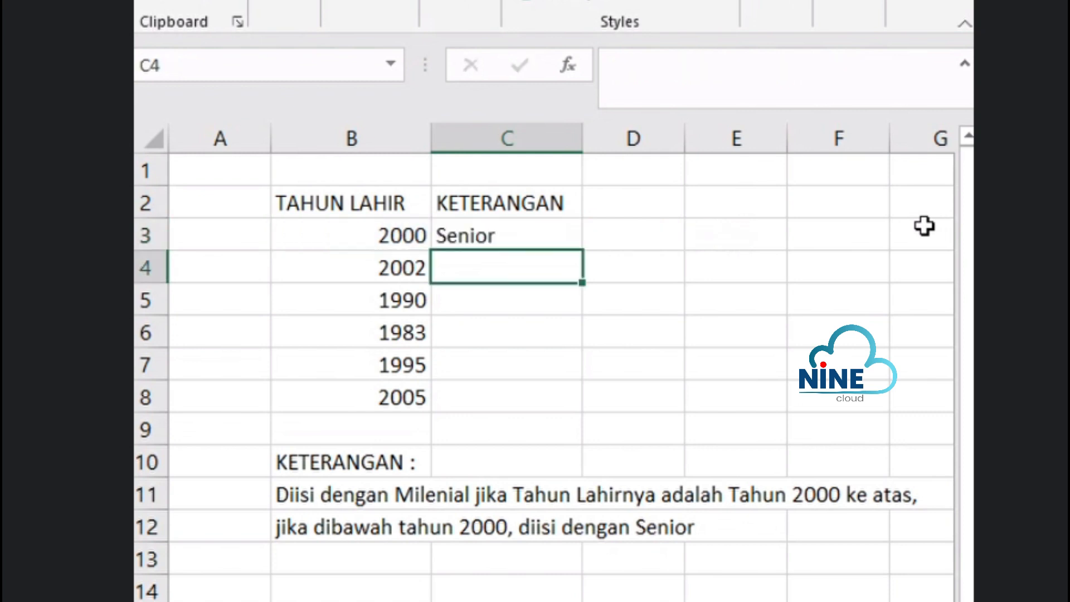
# Step: Copy the formula from C3 down through C8 to fill the KETERANGAN column
pyautogui.click(503, 238)
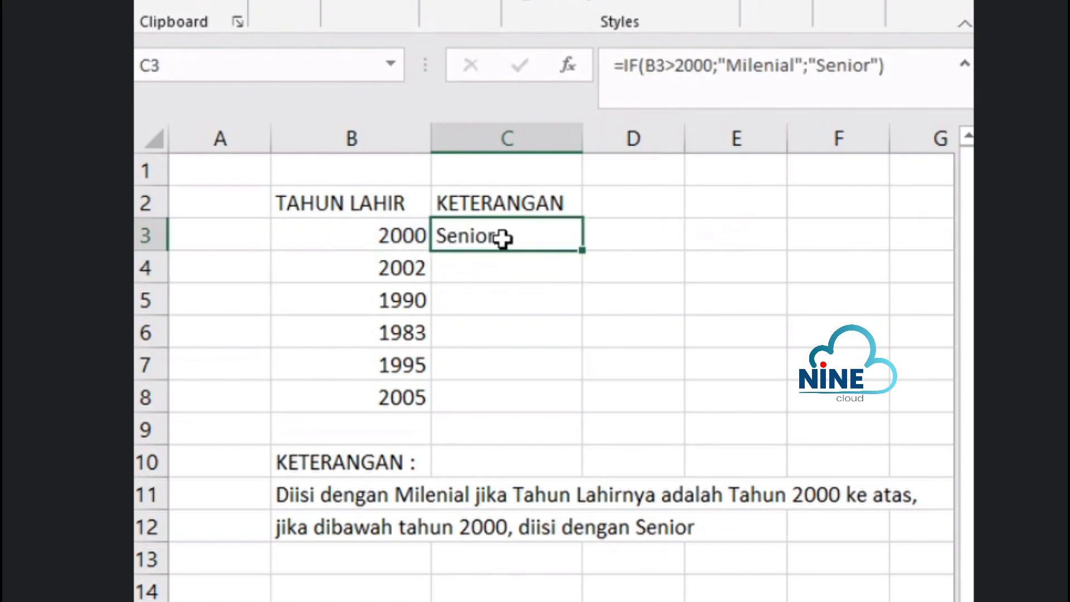
pyautogui.hotkey('ctrl', 'c')
pyautogui.hotkey('shift', 'Down')
pyautogui.hotkey('shift', 'Down')
pyautogui.hotkey('shift', 'Down')
pyautogui.hotkey('shift', 'Down')
pyautogui.hotkey('shift', 'Down')
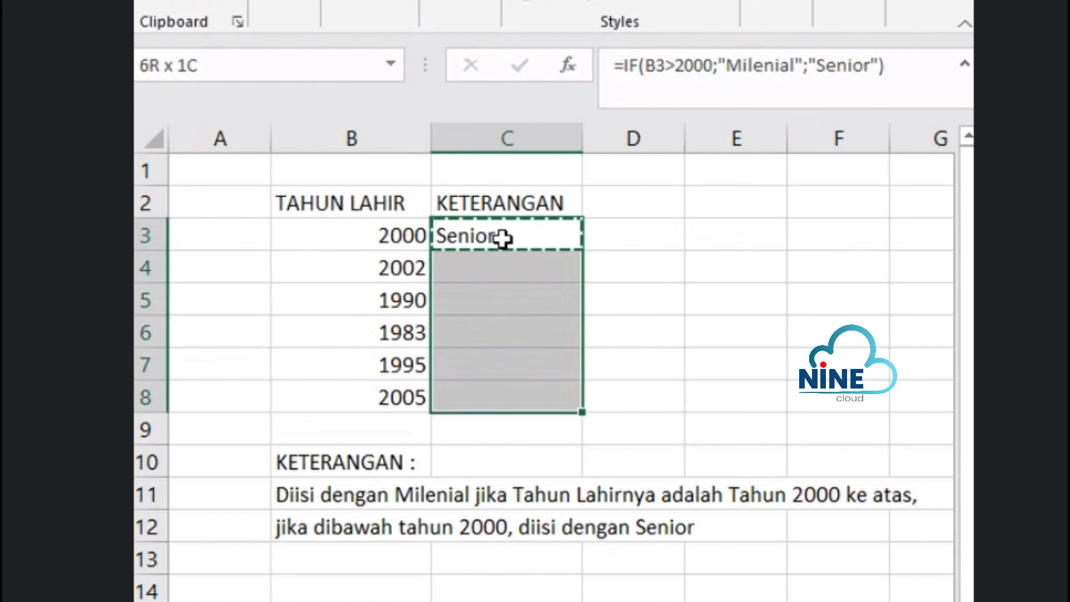
pyautogui.hotkey('ctrl', 'v')
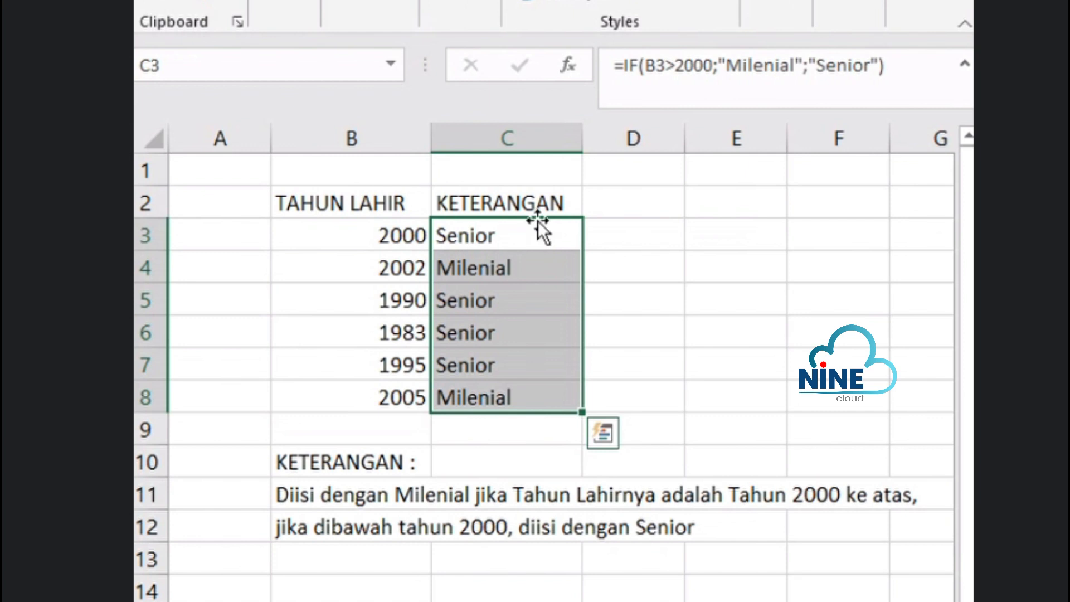
# Step: Change the condition of the IF formula in C3 to B3>=2000
pyautogui.doubleClick(515, 235)
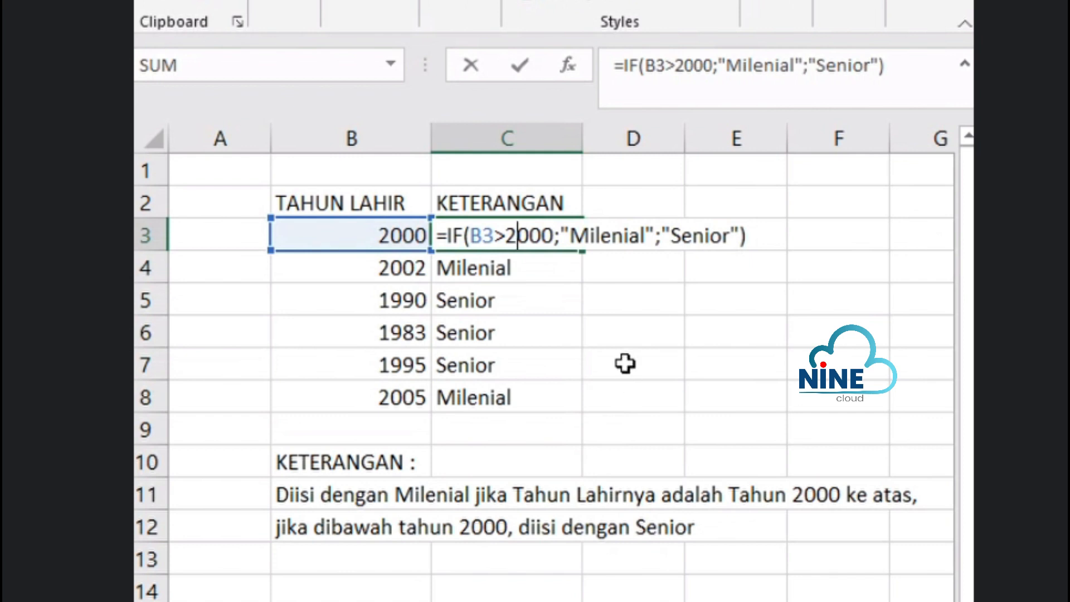
pyautogui.click(501, 230)
pyautogui.write('+')
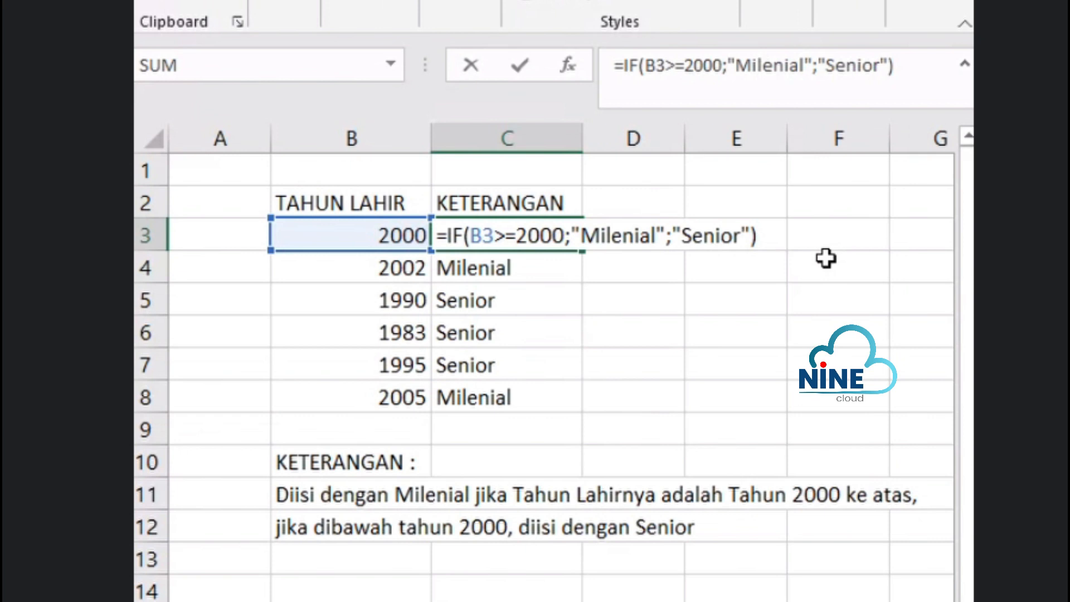
pyautogui.press('Return')
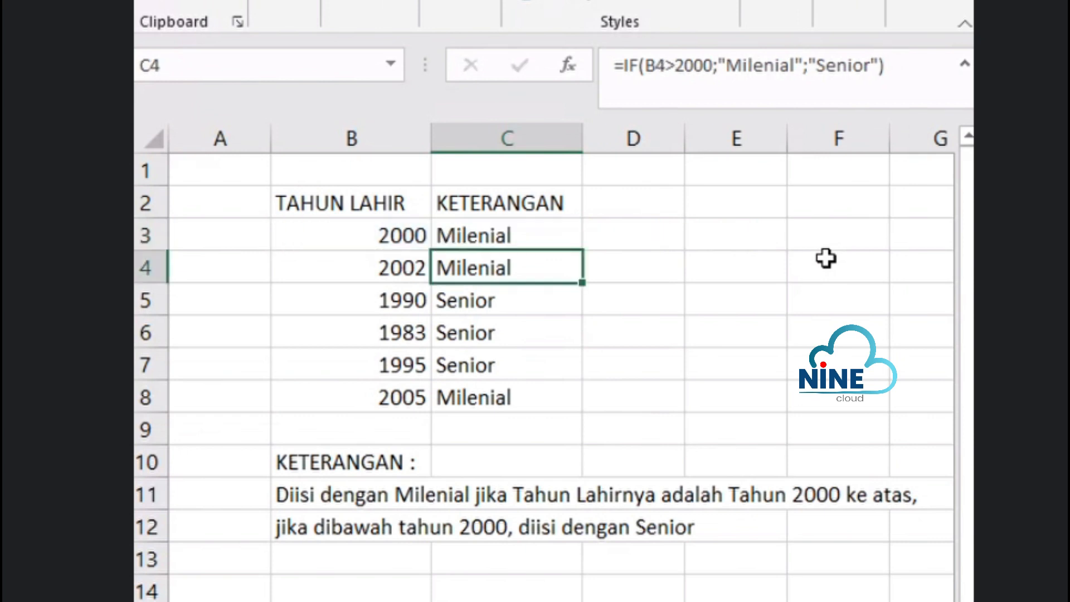
# Step: Copy the corrected >=2000 formula from C3 over the KETERANGAN cells down to C8
pyautogui.click(555, 239)
pyautogui.hotkey('ctrl', 'c')
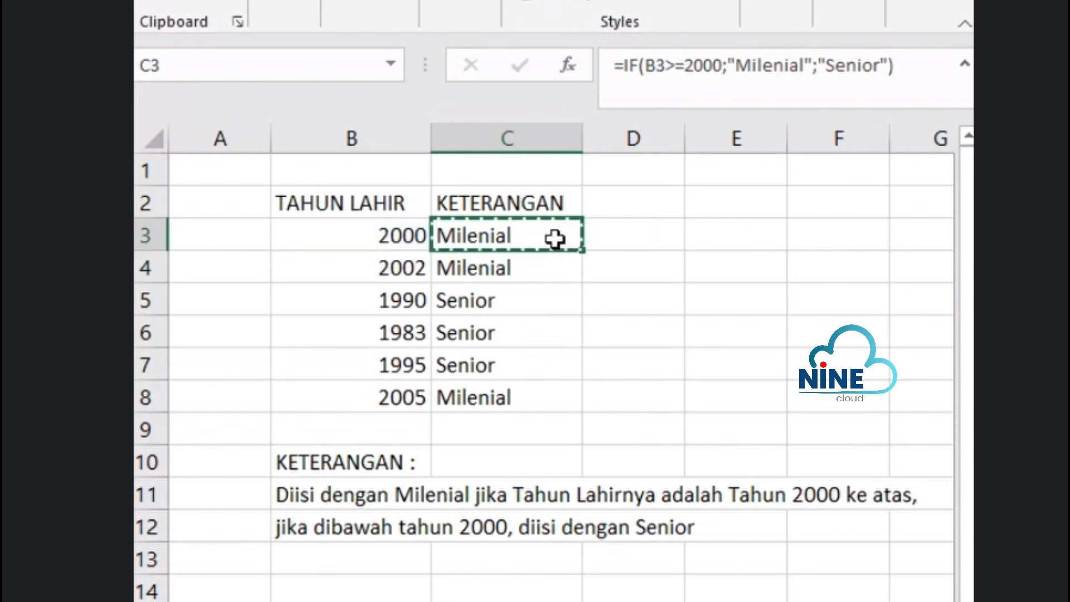
pyautogui.hotkey('shift', 'Down')
pyautogui.hotkey('shift', 'Down')
pyautogui.hotkey('shift', 'Down')
pyautogui.hotkey('shift', 'Down')
pyautogui.hotkey('shift', 'Down')
pyautogui.hotkey('shift', 'Down')
pyautogui.hotkey('shift', 'Down')
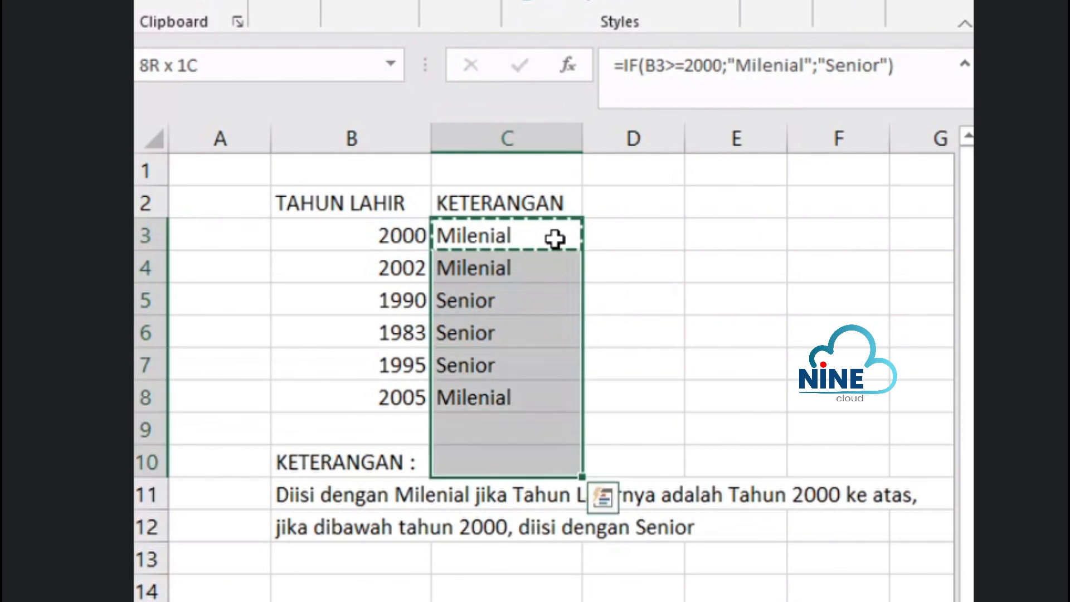
pyautogui.hotkey('shift', 'Up')
pyautogui.hotkey('shift', 'Up')
pyautogui.press('Return')
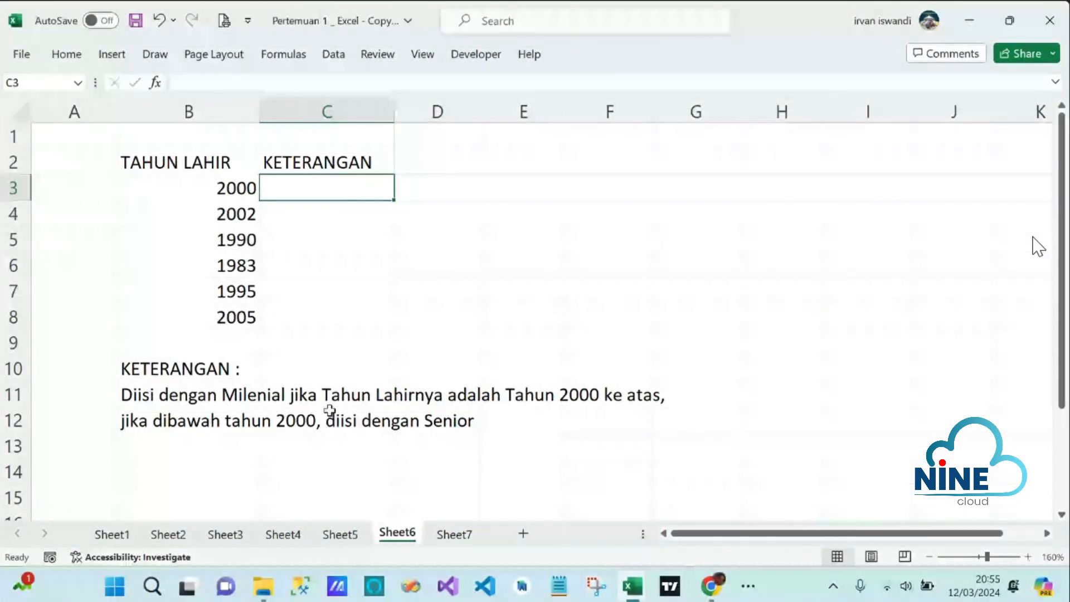
# Step: Review the data on Sheet5 and Sheet4, and examine the KODE and KOTA columns with their code key on Sheet7
pyautogui.click(341, 535)
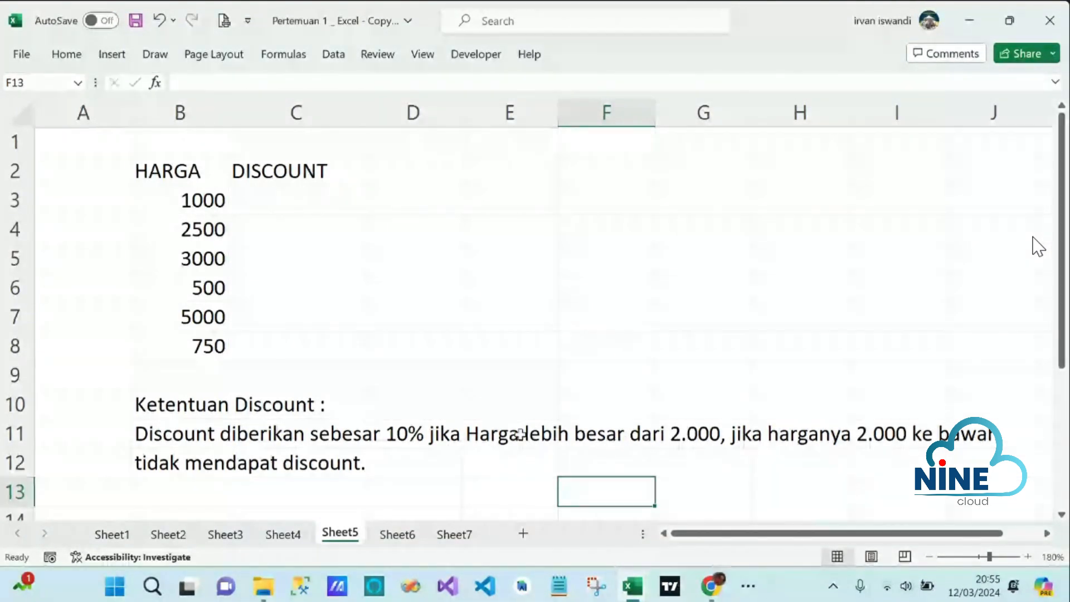
pyautogui.click(283, 535)
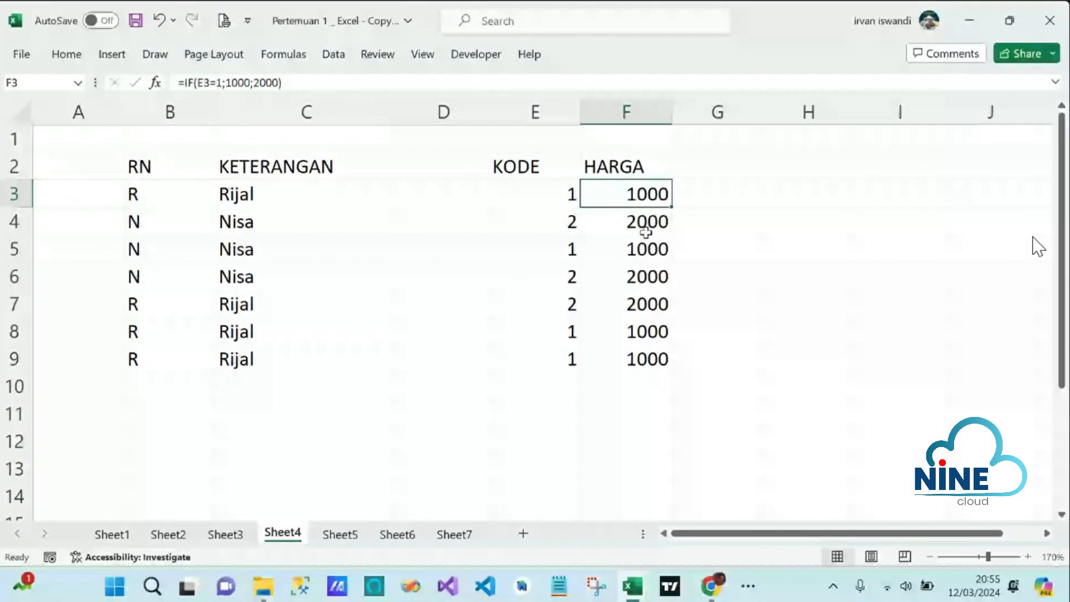
pyautogui.click(471, 534)
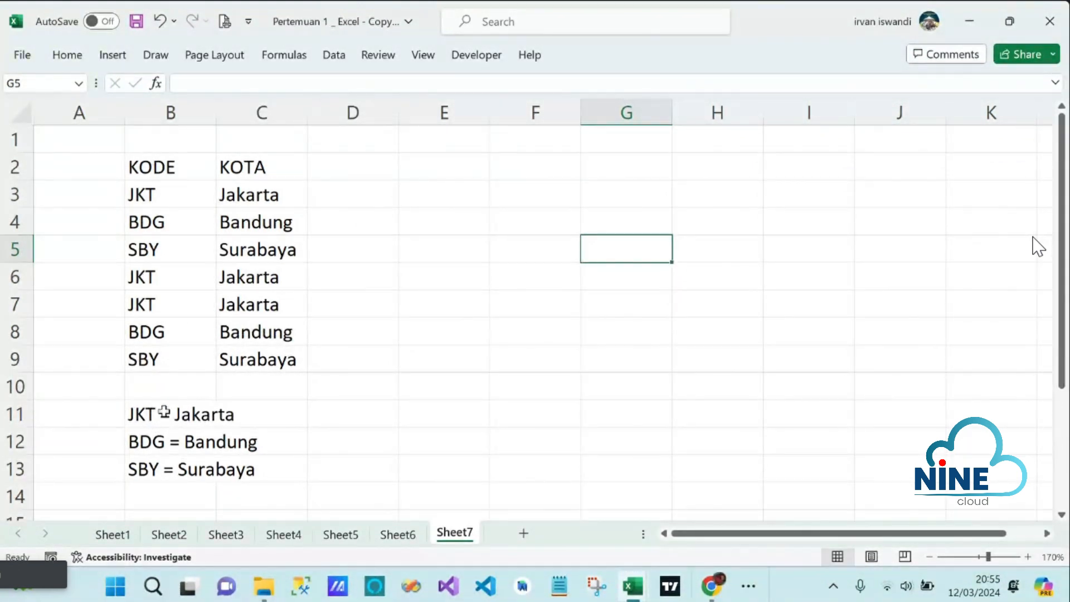
pyautogui.moveTo(150, 174); pyautogui.dragTo(140, 351)
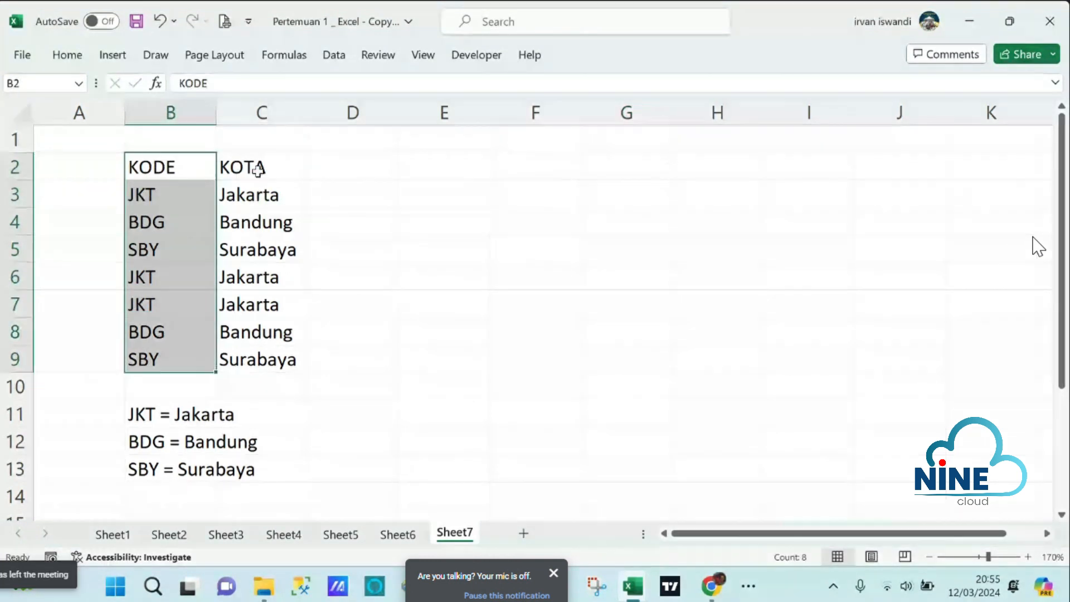
pyautogui.moveTo(257, 170); pyautogui.dragTo(241, 375)
pyautogui.click(170, 189)
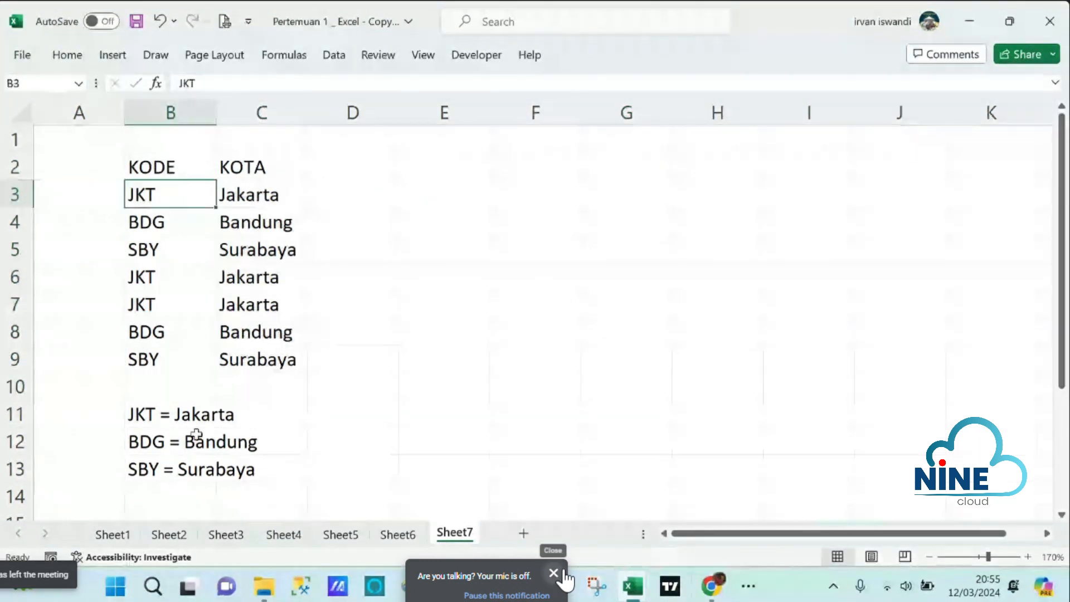
pyautogui.click(561, 573)
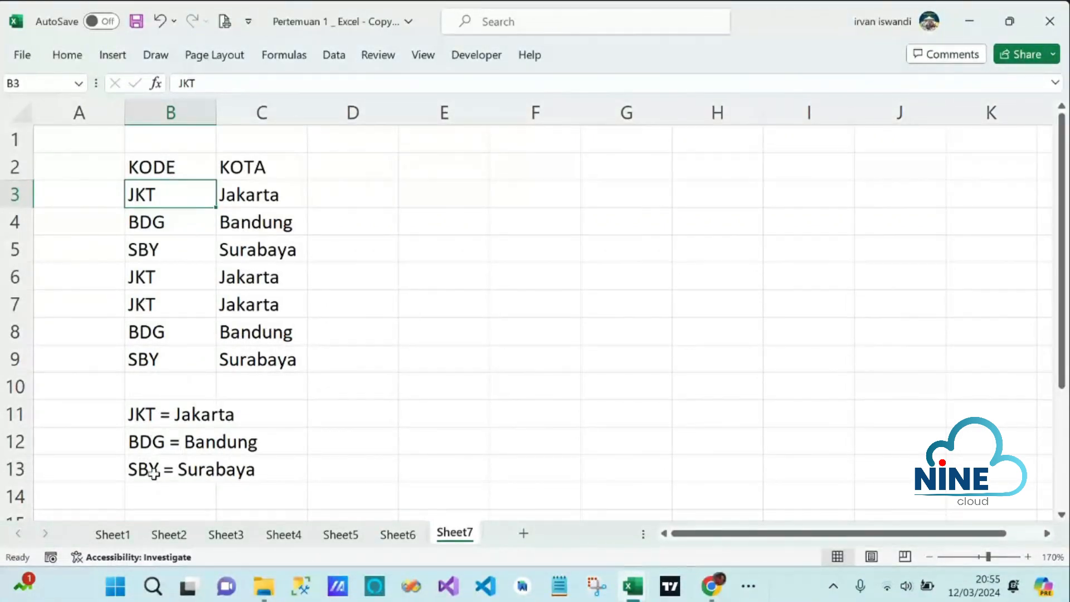
# Step: Clear the existing city formulas from the KOTA cells C3 to C9
pyautogui.moveTo(151, 414); pyautogui.dragTo(151, 469)
pyautogui.click(246, 196)
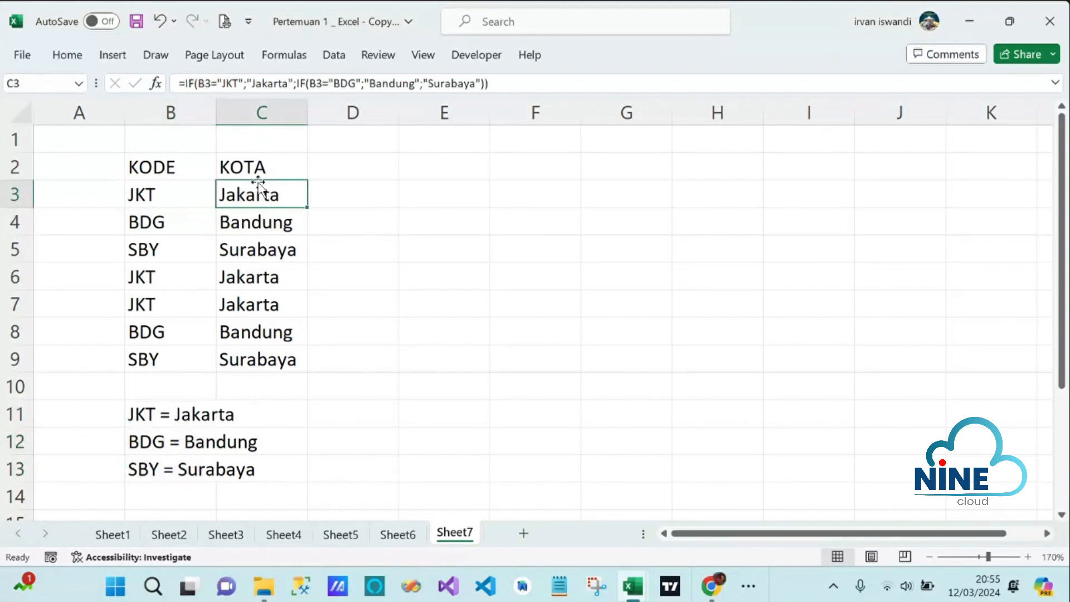
pyautogui.moveTo(255, 206); pyautogui.dragTo(260, 360)
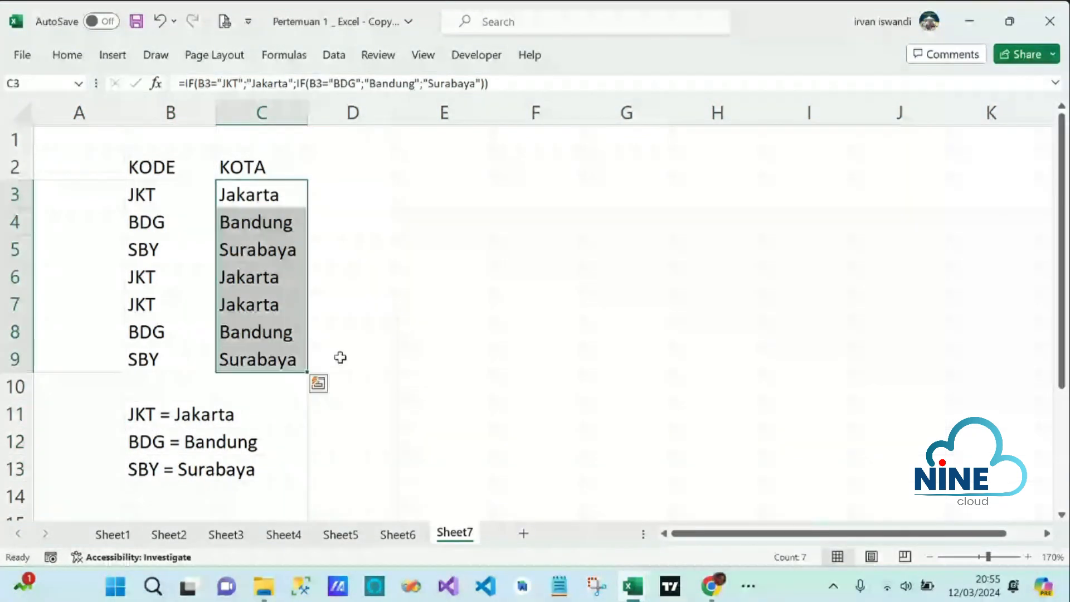
pyautogui.press('Delete')
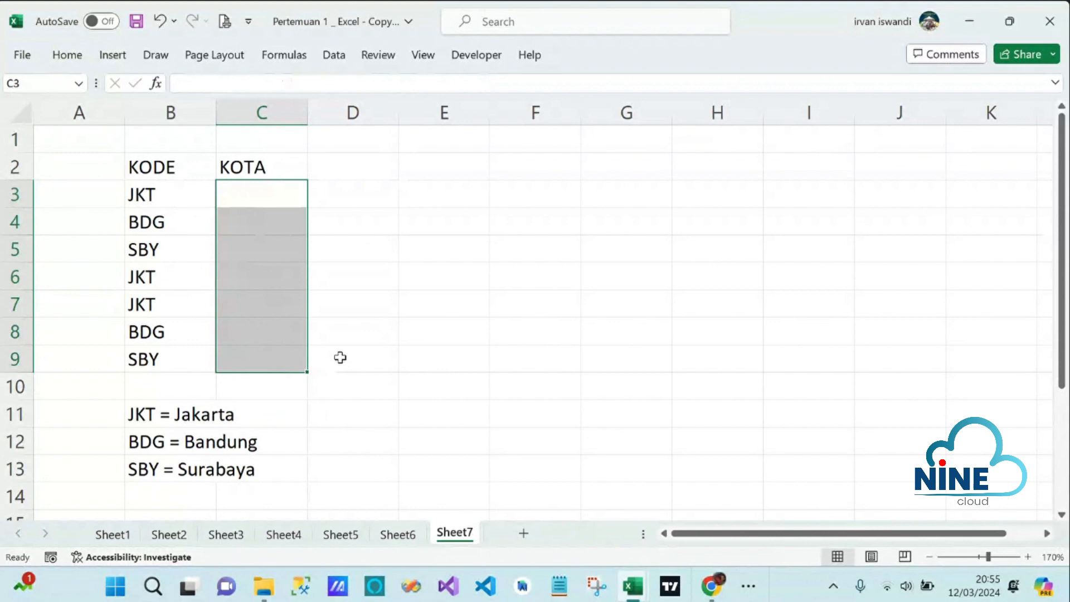
# Step: Start an IF formula in C3 that tests B3="JKT" and returns "Jakarta" when true
pyautogui.click(260, 199)
pyautogui.write('=')
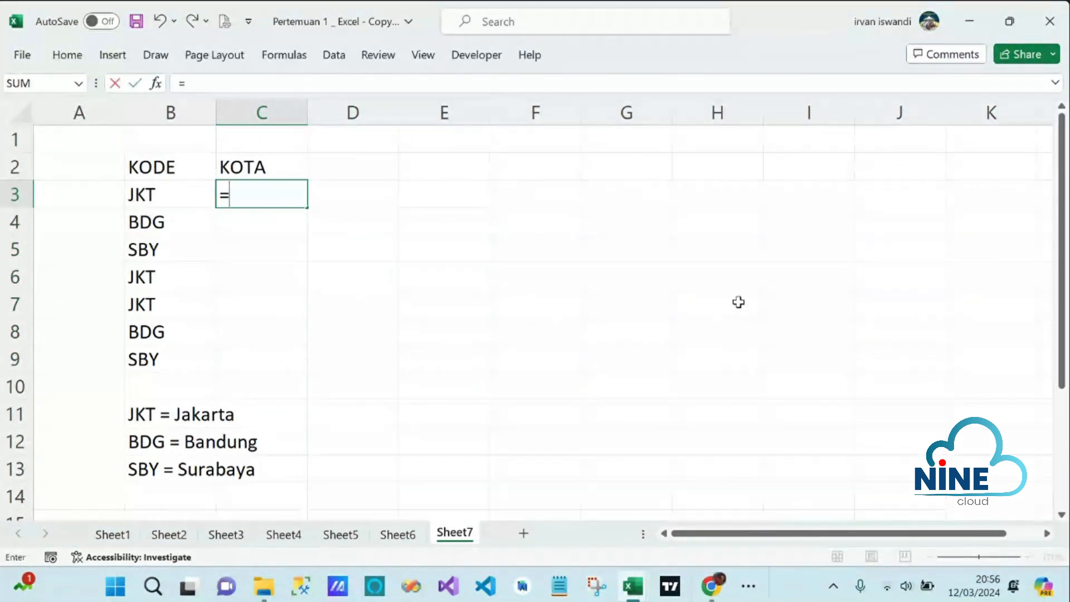
pyautogui.write('IF(')
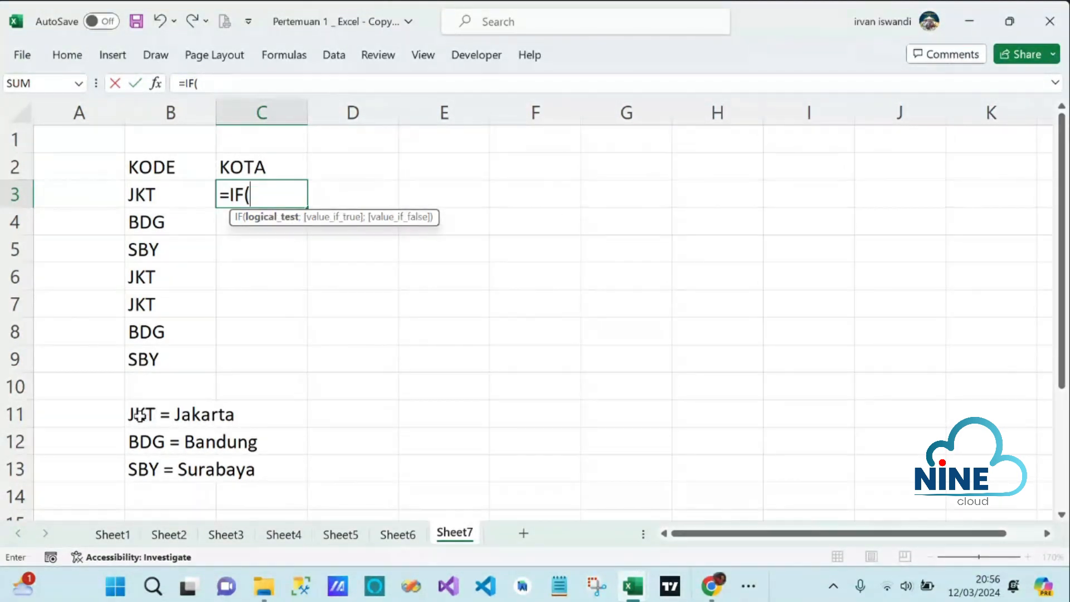
pyautogui.click(164, 191)
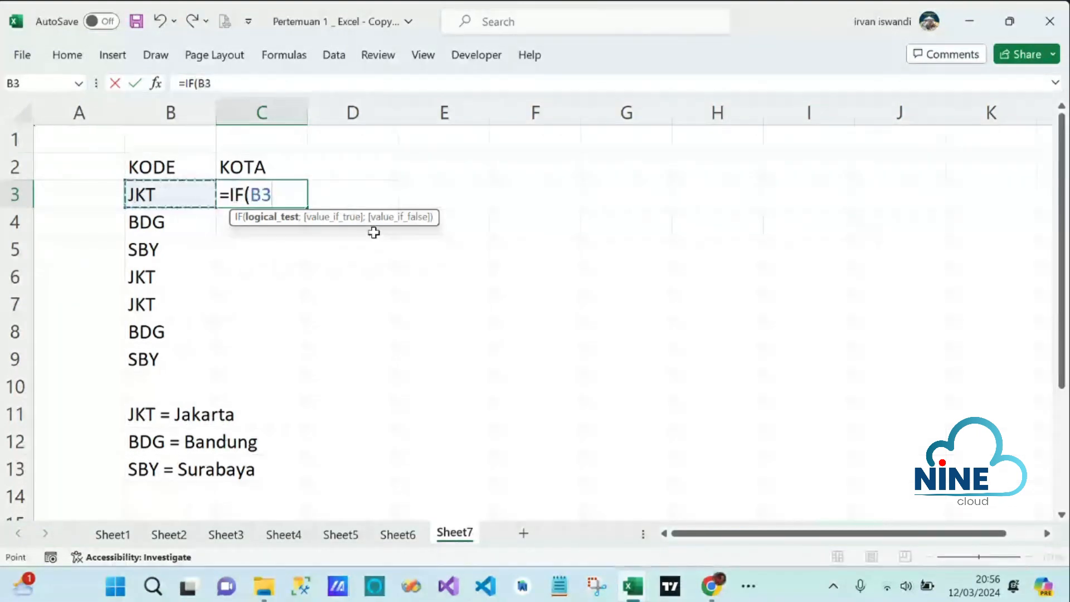
pyautogui.write('=')
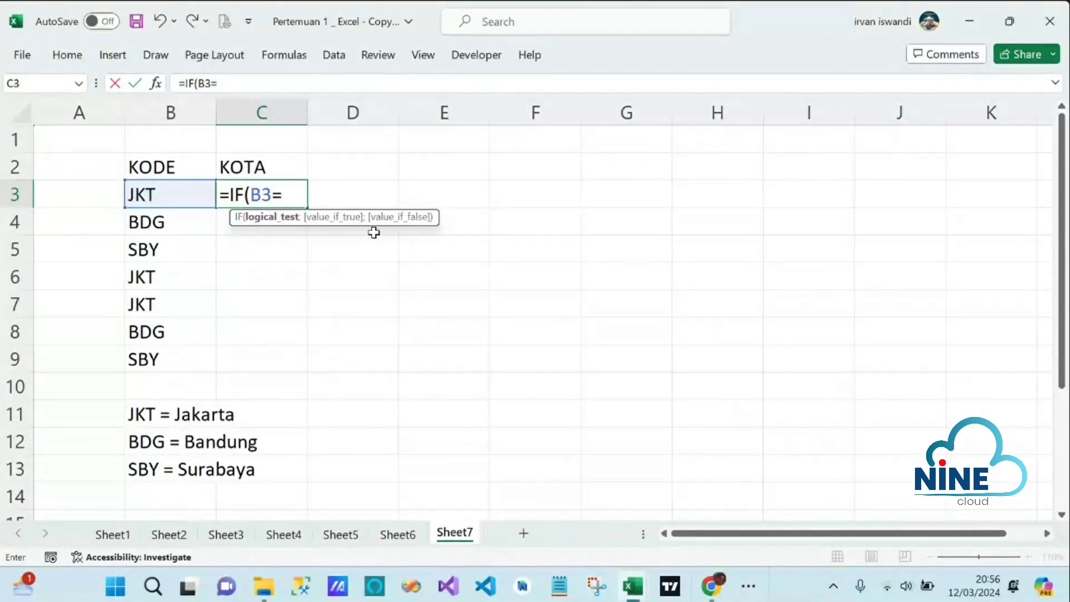
pyautogui.write('"JKT"')
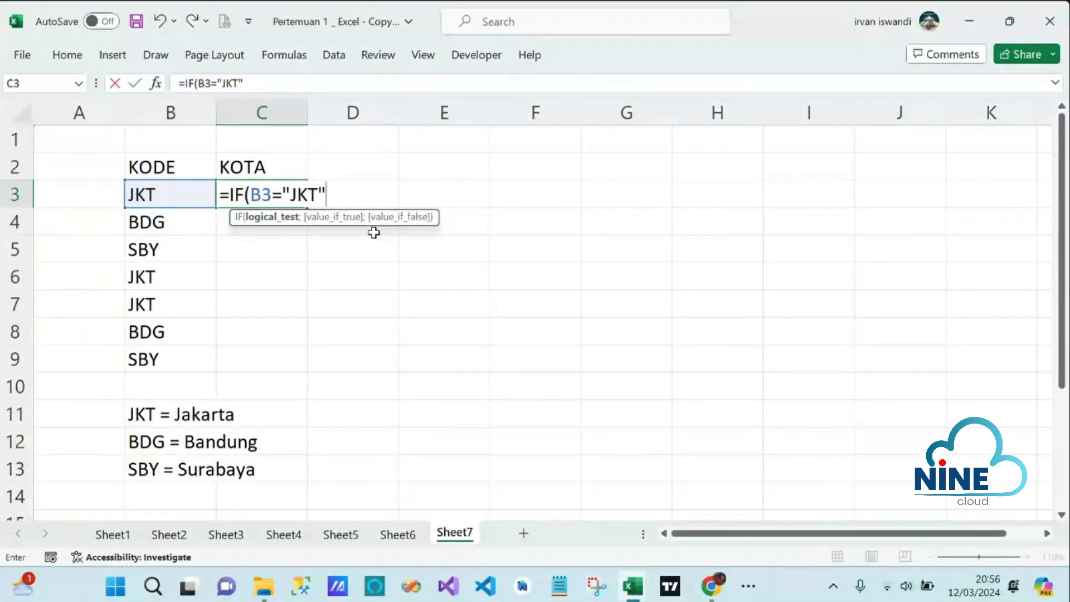
pyautogui.write(';')
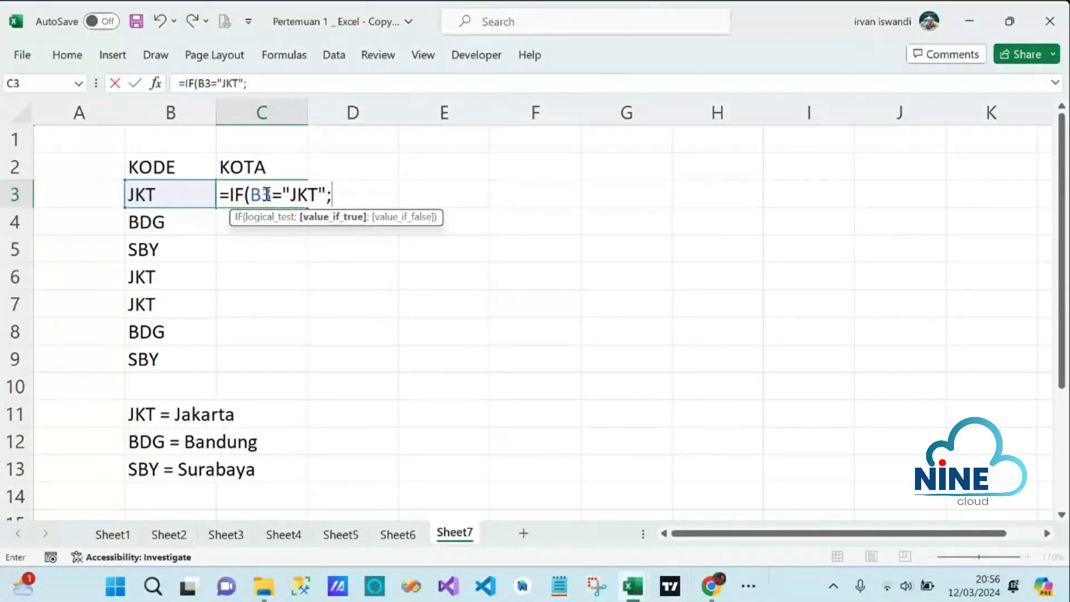
pyautogui.moveTo(254, 193); pyautogui.dragTo(326, 195)
pyautogui.click(351, 193)
pyautogui.write('"Jakart')
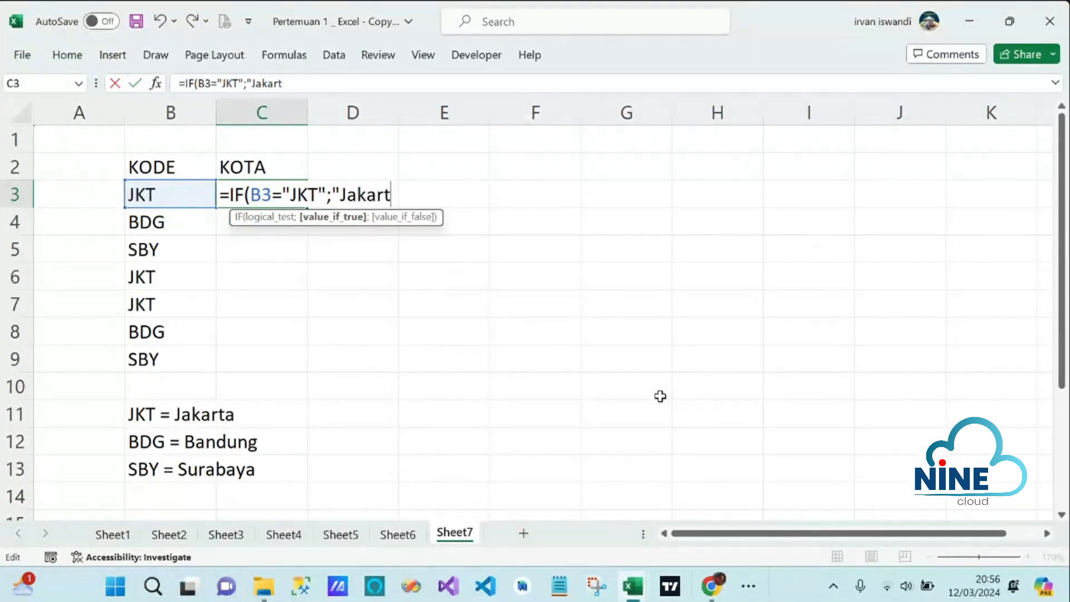
pyautogui.write('a"')
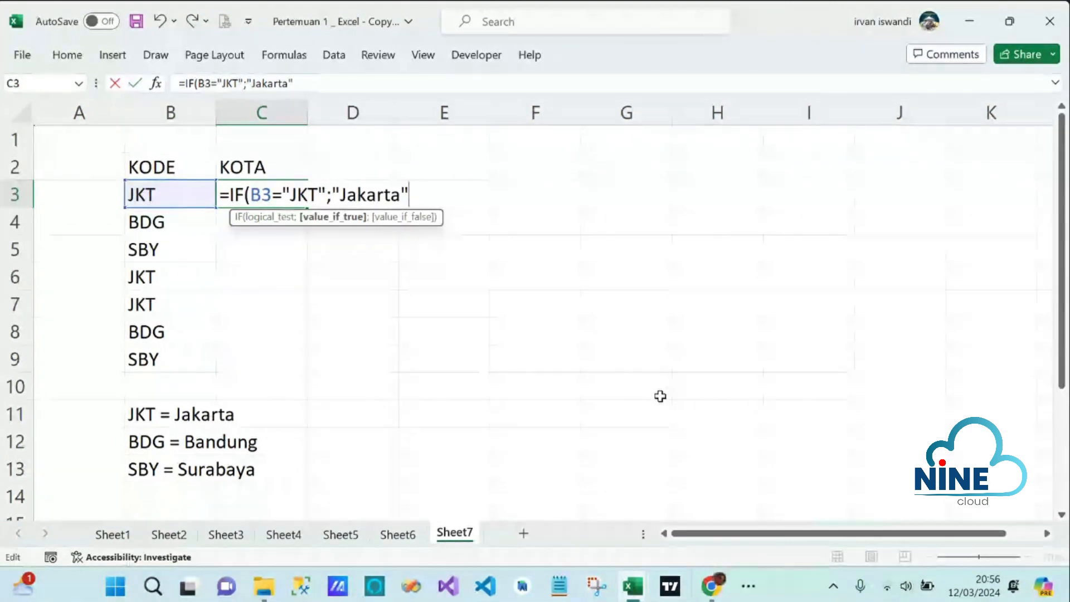
pyautogui.write(';')
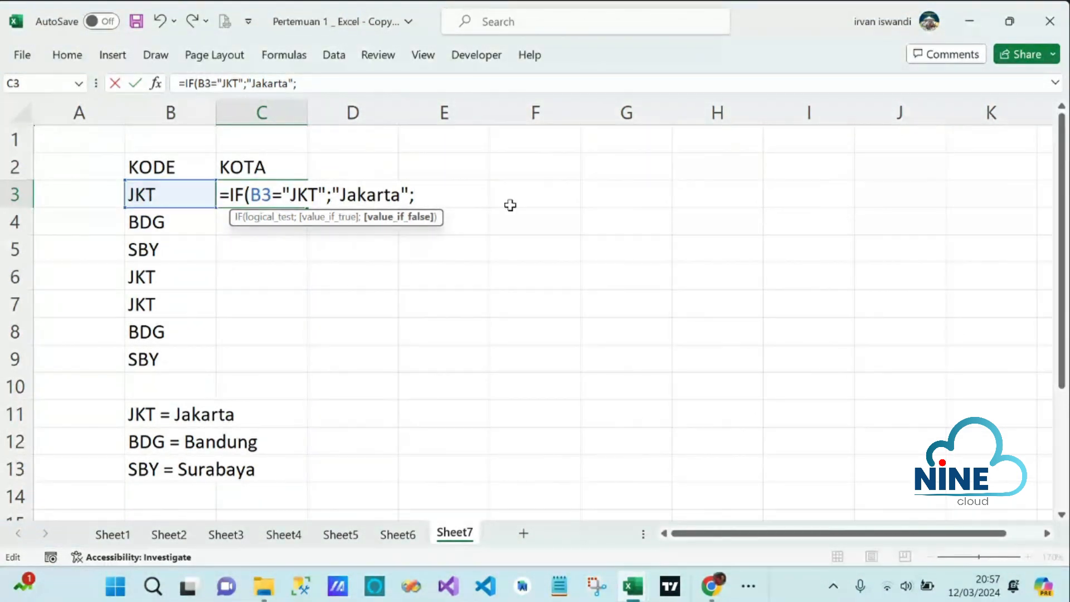
# Step: Nest a second IF as the false value, testing B3="BDG" and returning "Bandung" when true
pyautogui.write('IF')
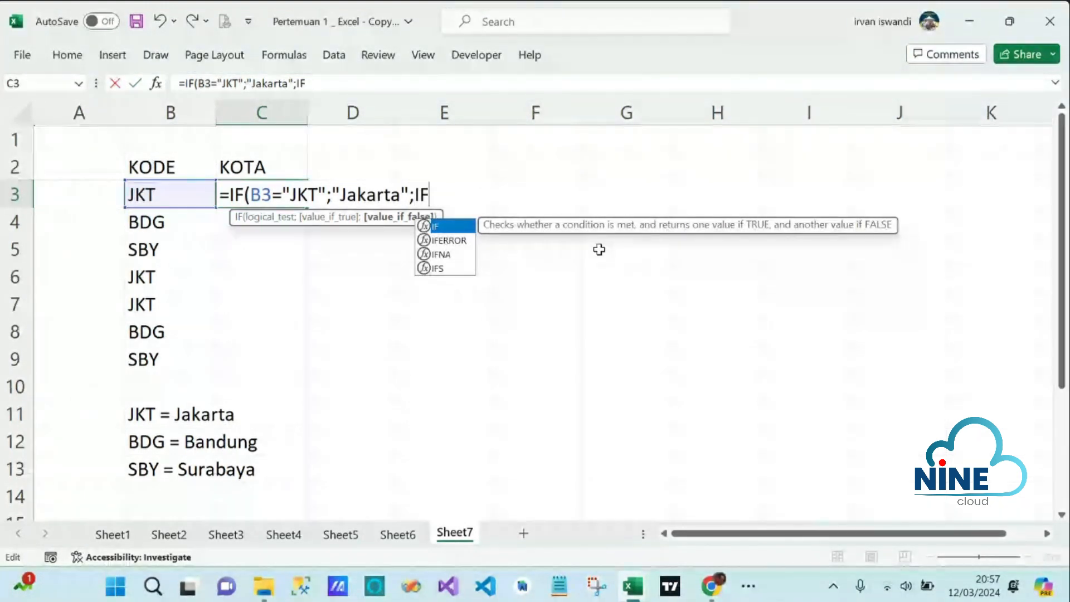
pyautogui.write('(')
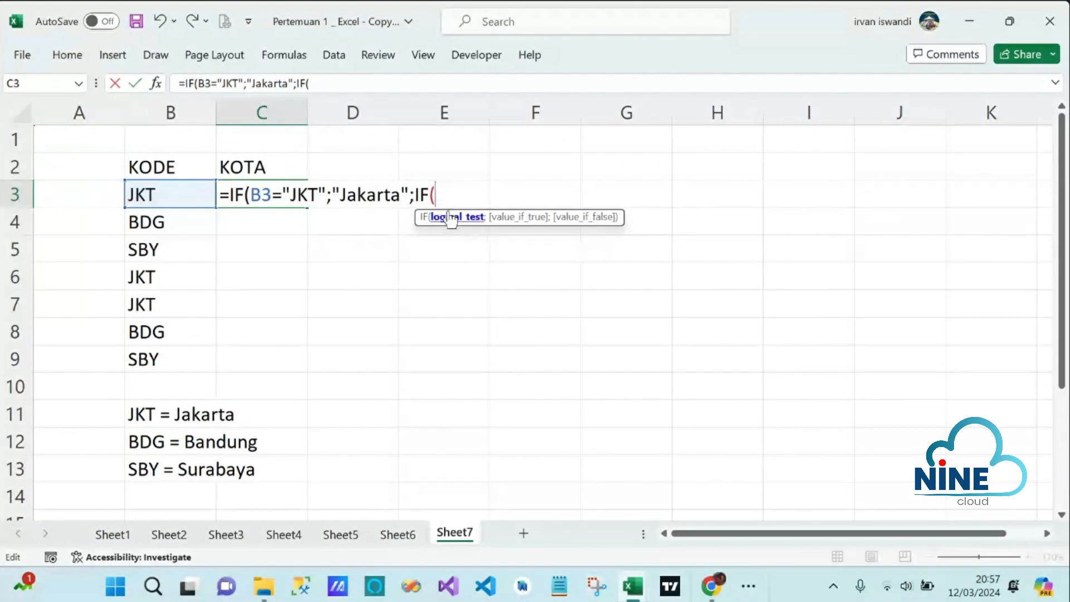
pyautogui.click(146, 195)
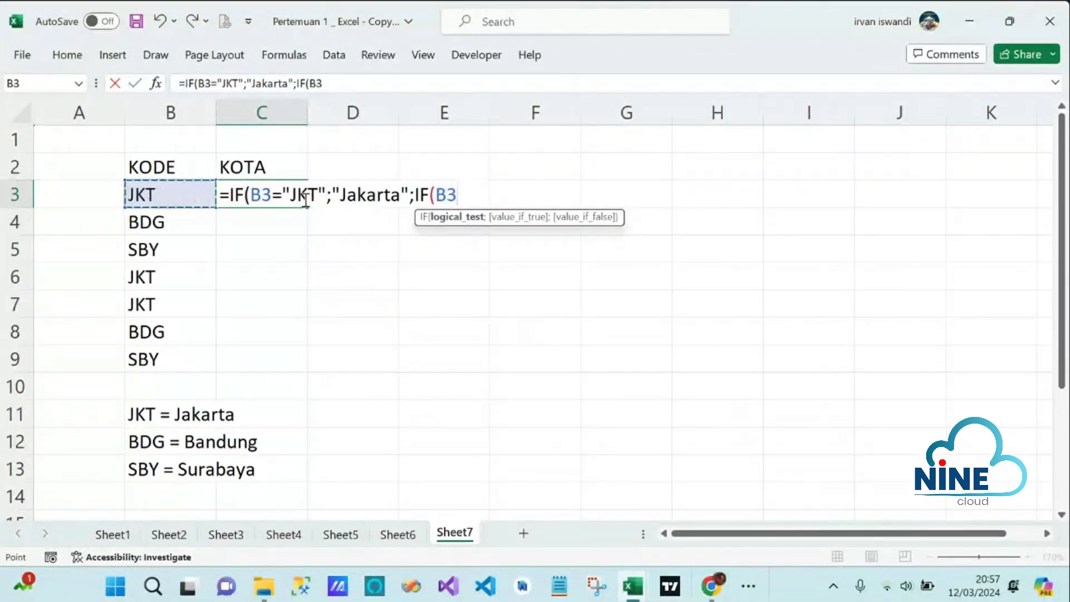
pyautogui.write('=')
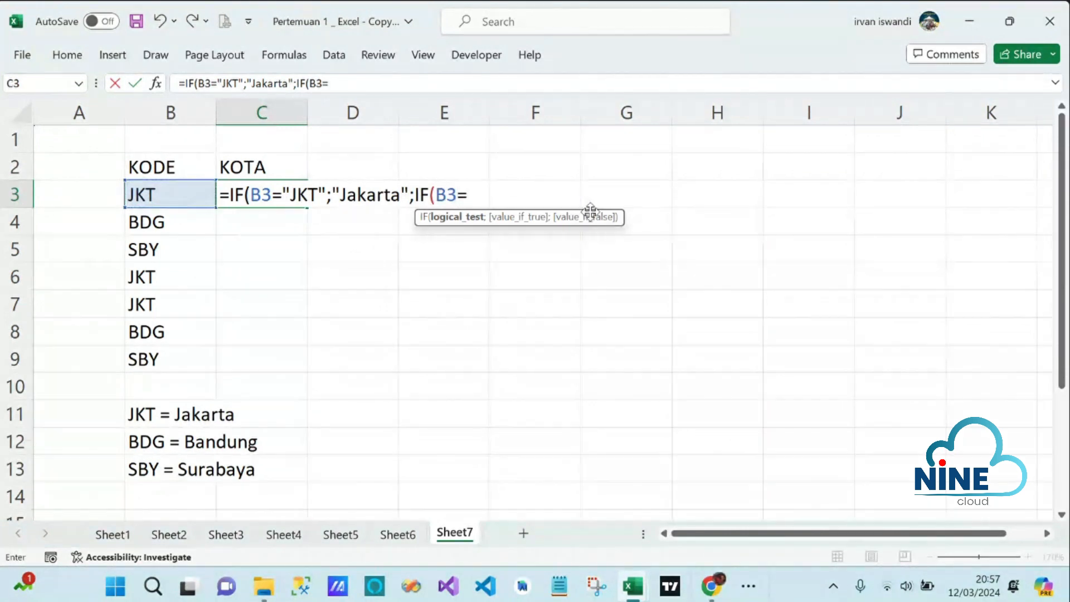
pyautogui.write('"BDG')
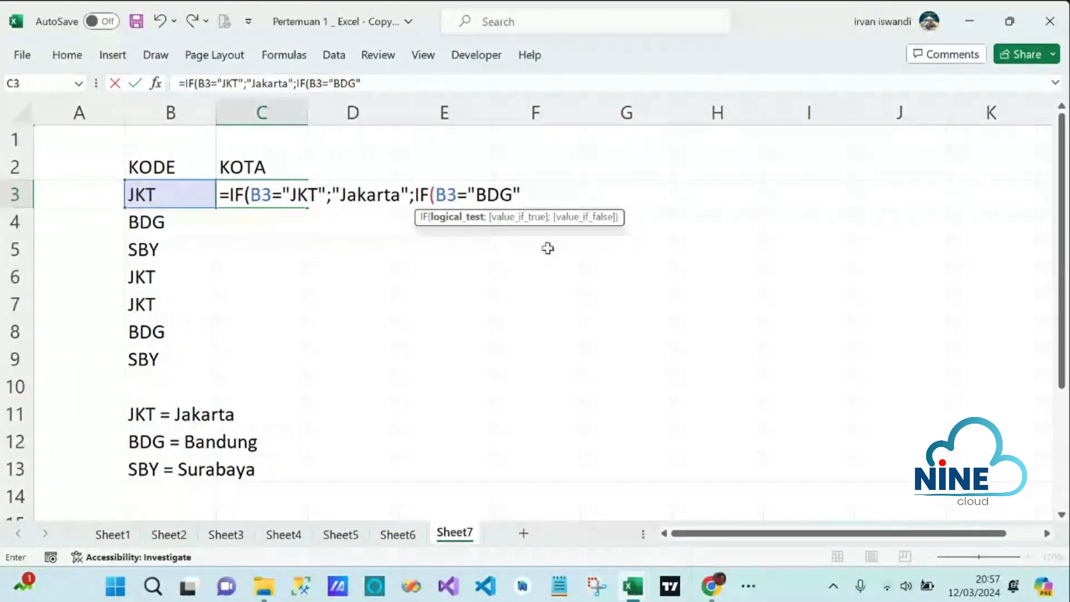
pyautogui.write(';')
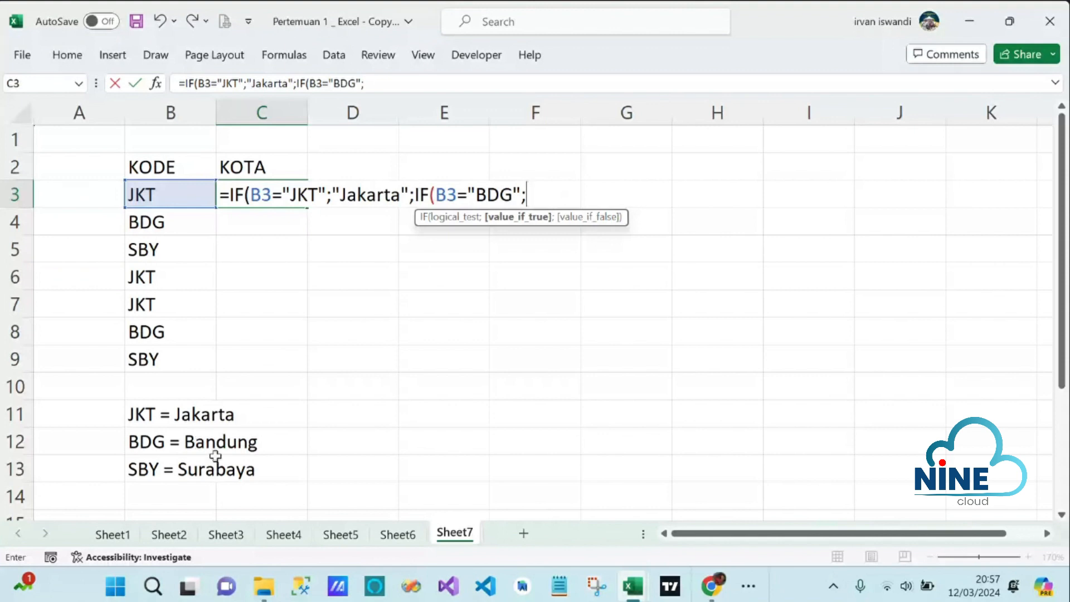
pyautogui.write('"B')
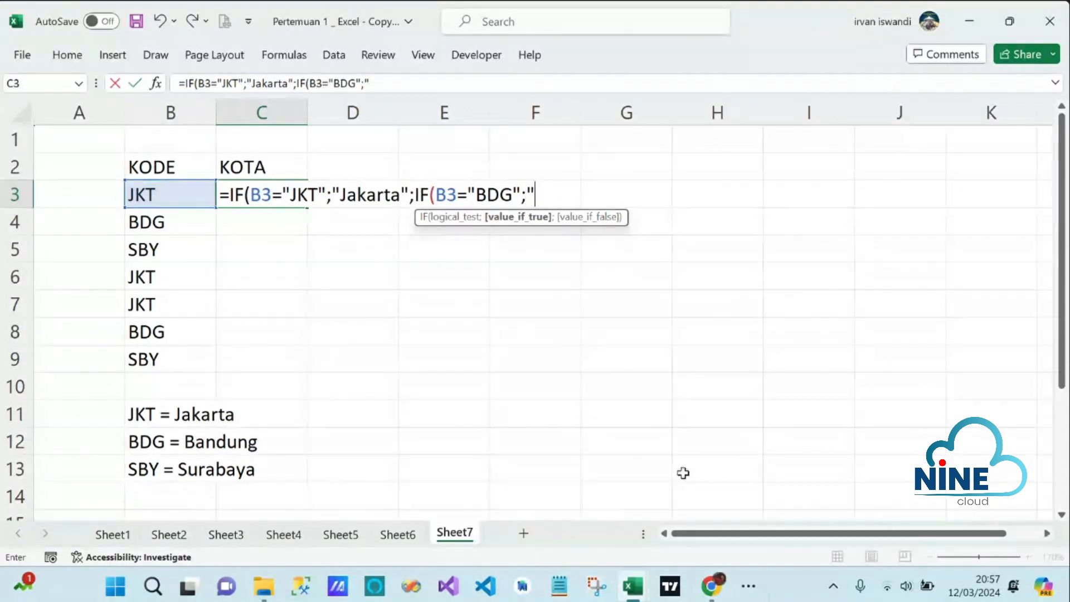
pyautogui.write('andung')
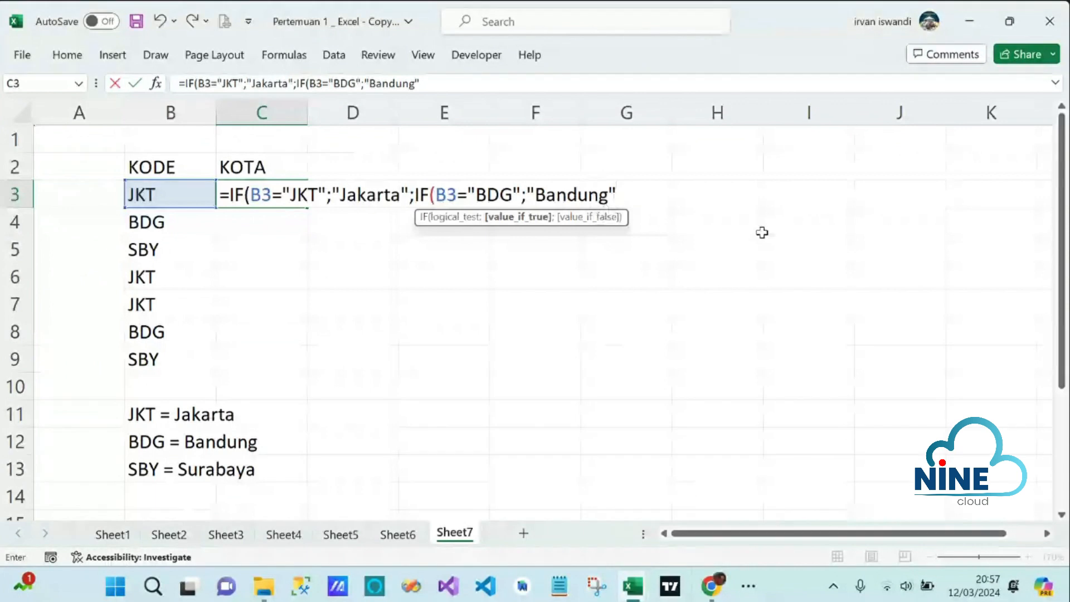
# Step: Add "Surabaya" as the nested IF's false value, close both functions and enter the formula in C3
pyautogui.write(';')
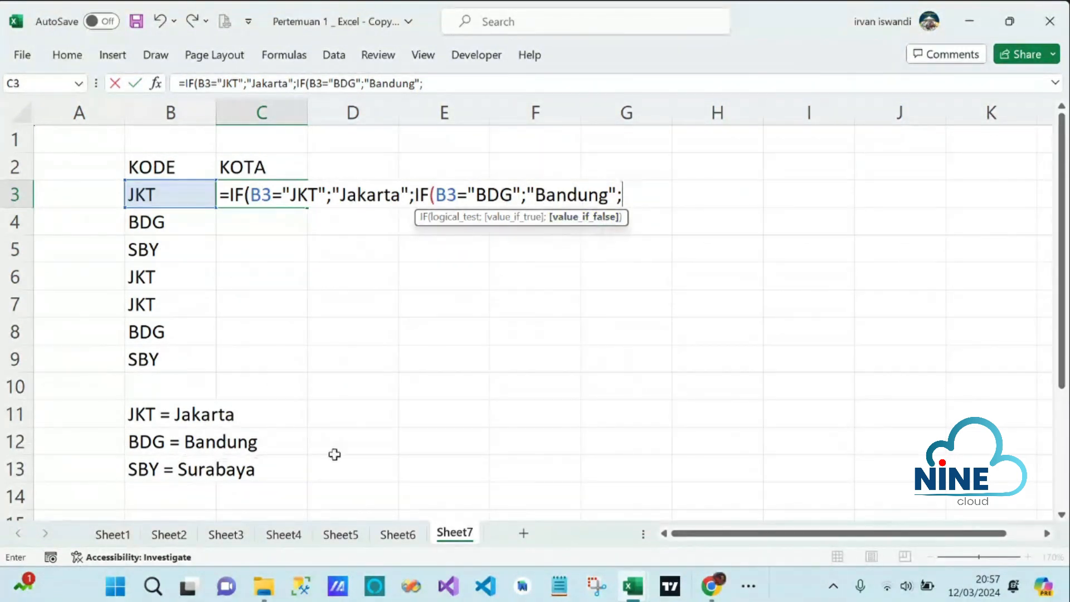
pyautogui.write('"')
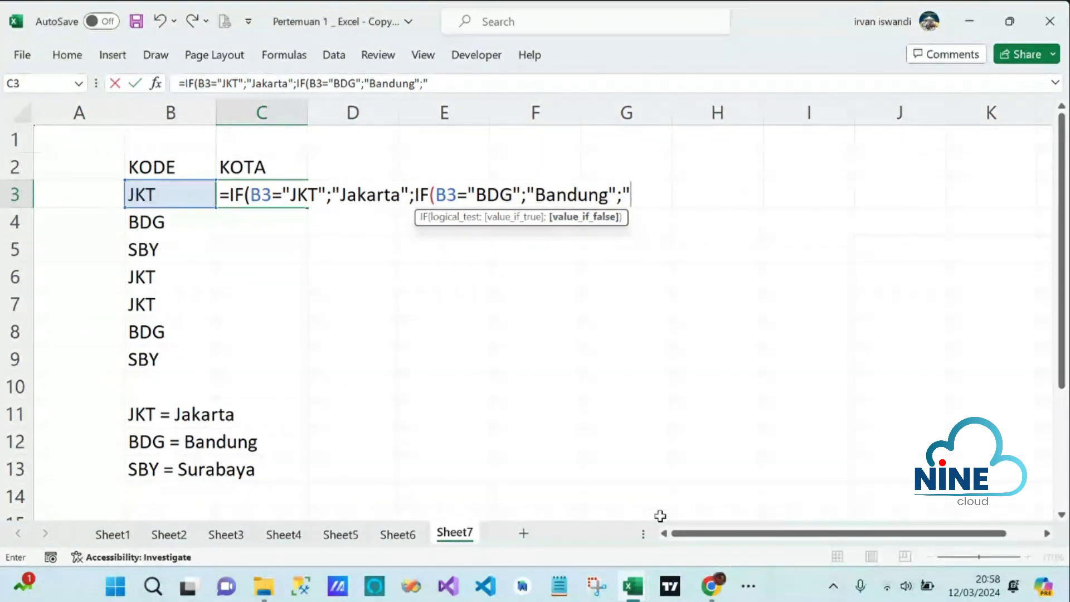
pyautogui.write('Surabaya')
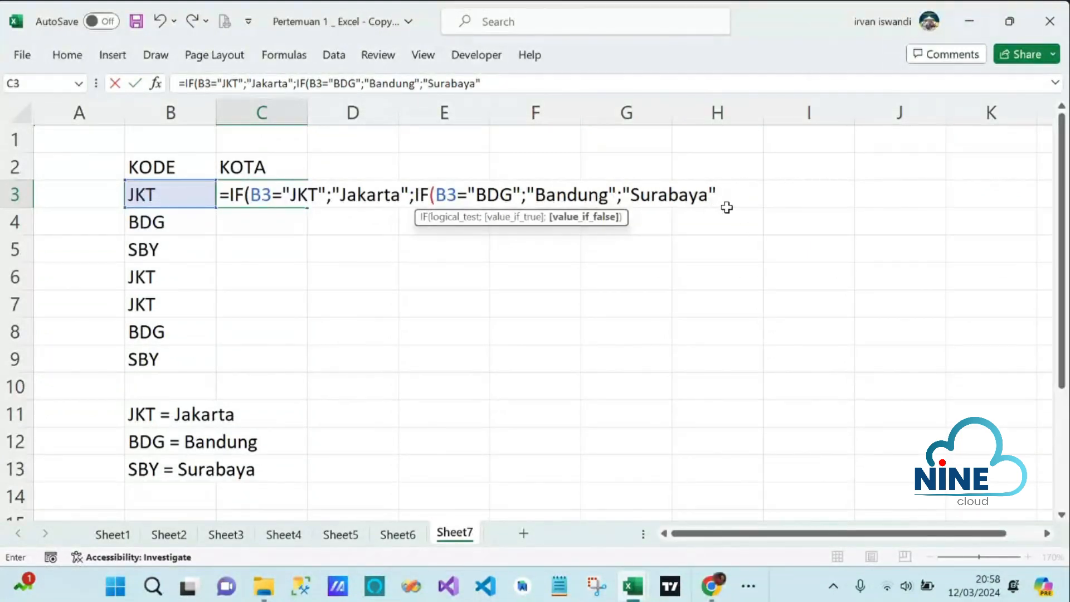
pyautogui.write(')')
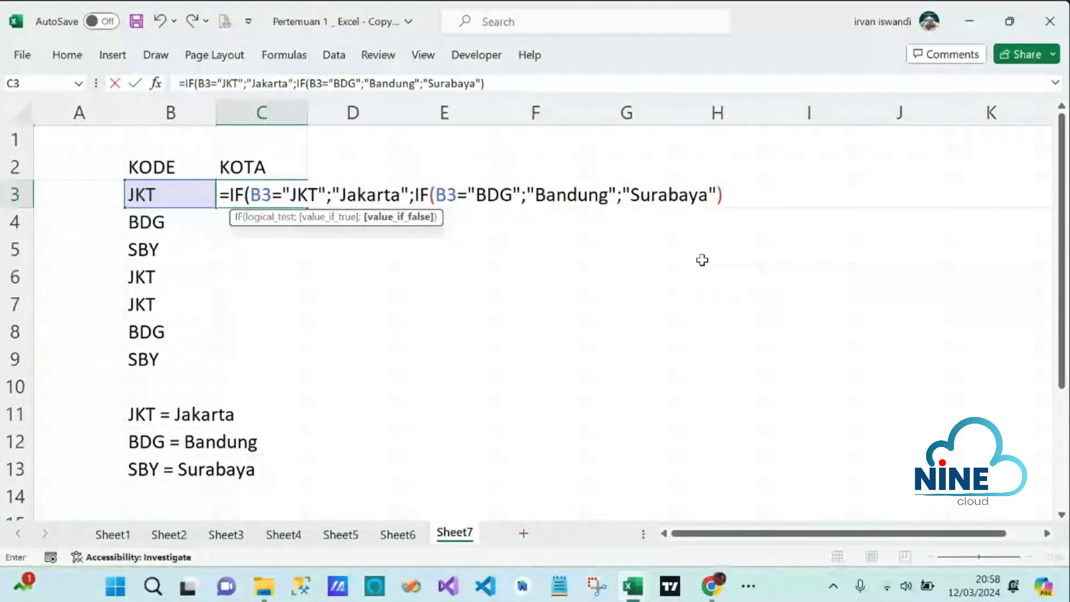
pyautogui.write(')')
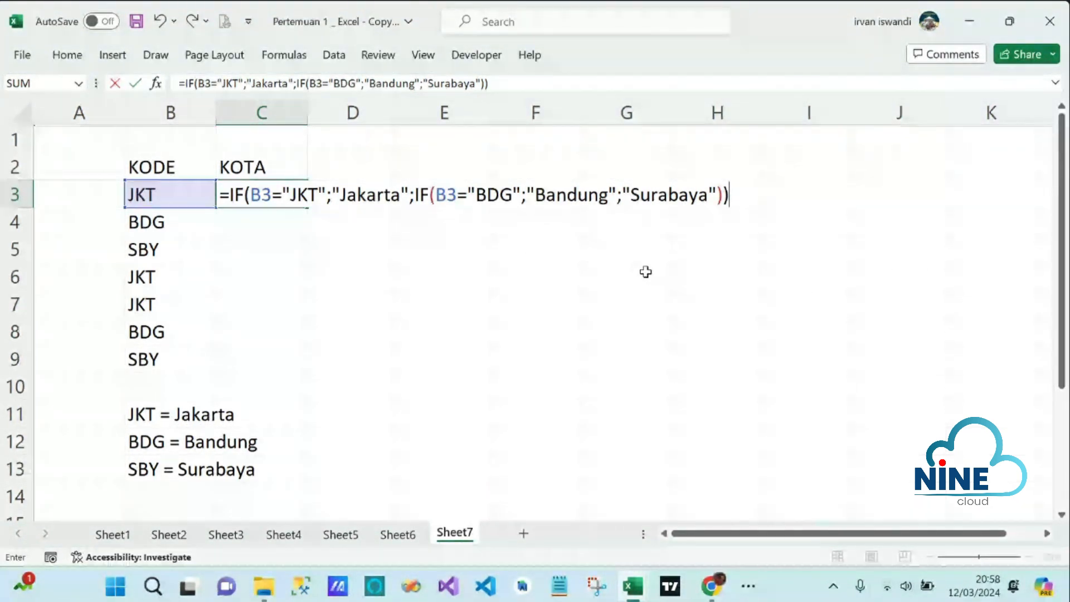
pyautogui.press('Return')
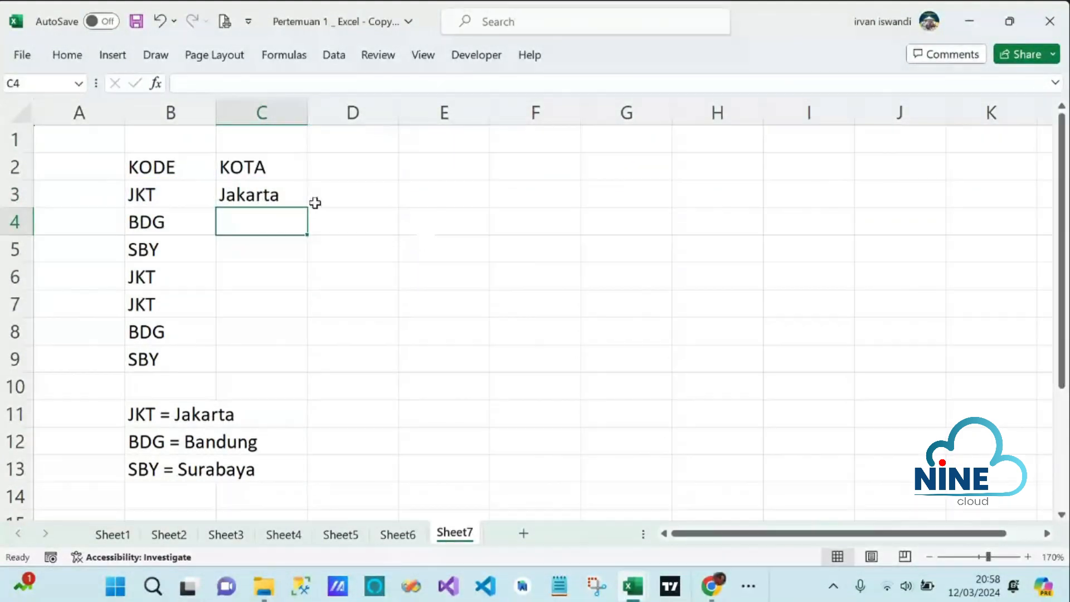
# Step: Copy the nested IF formula from C3 down through C9 to fill the KOTA column
pyautogui.click(296, 198)
pyautogui.moveTo(307, 208); pyautogui.dragTo(296, 375)
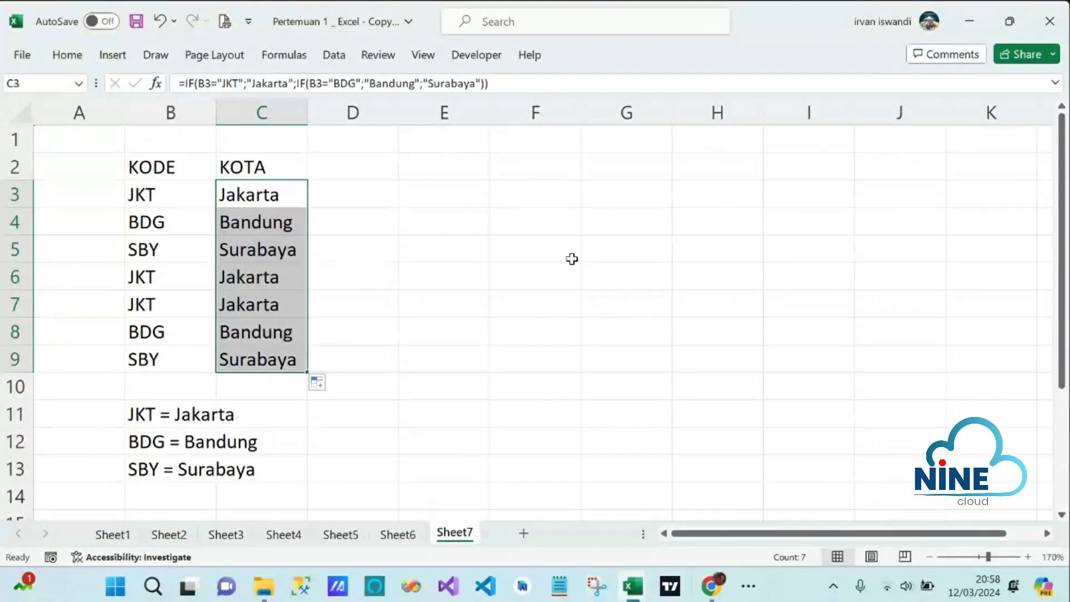
pyautogui.click(503, 267)
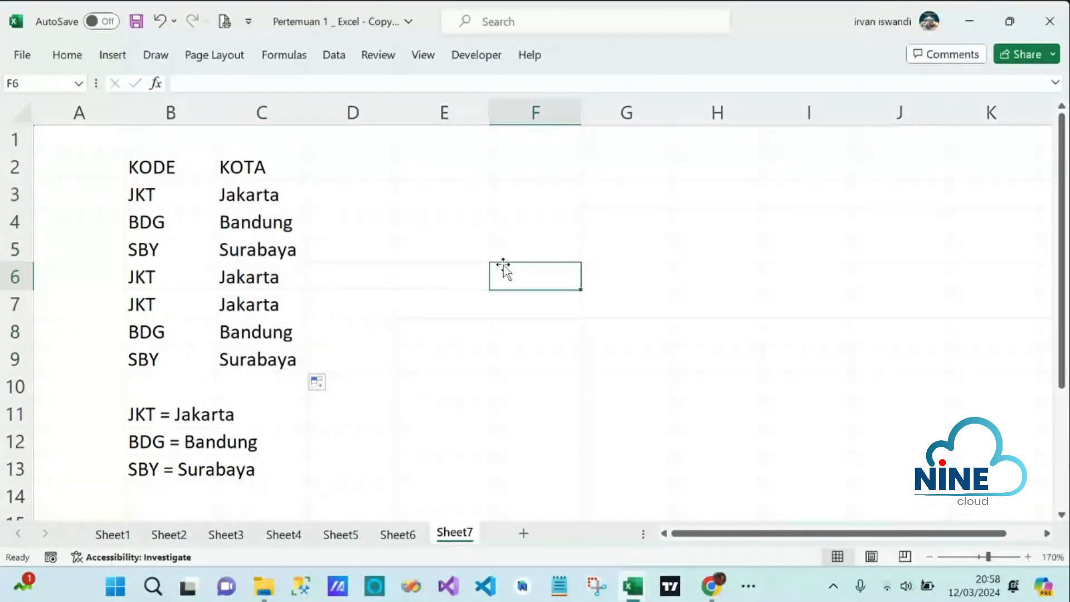
# Step: Enter the headings KODE in E2 and HARGA in F2 for a new exercise table
pyautogui.click(461, 164)
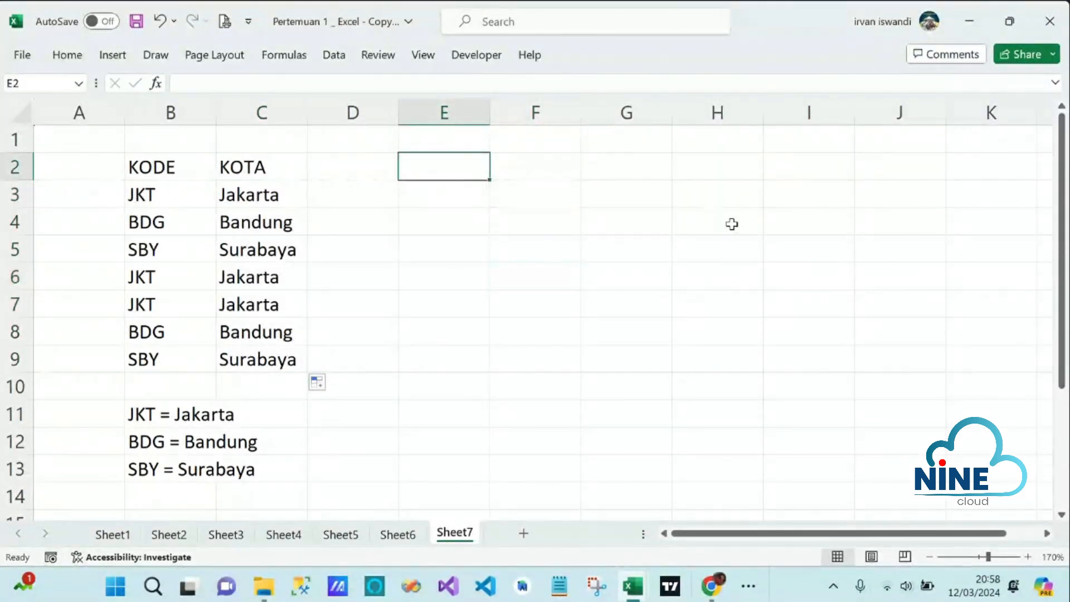
pyautogui.write('KODE')
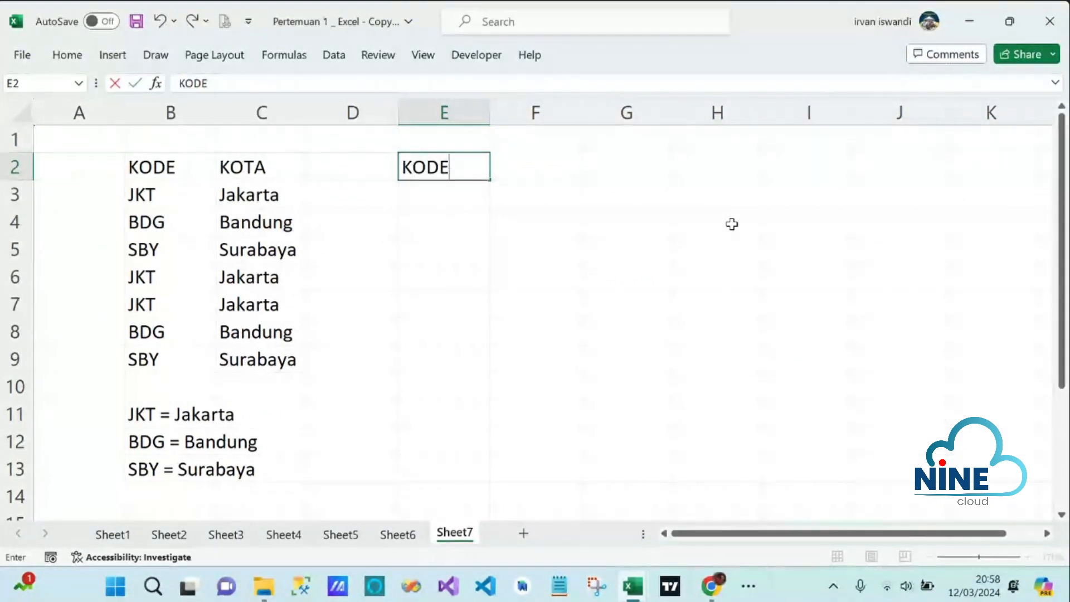
pyautogui.press('Tab')
pyautogui.write('HARGA')
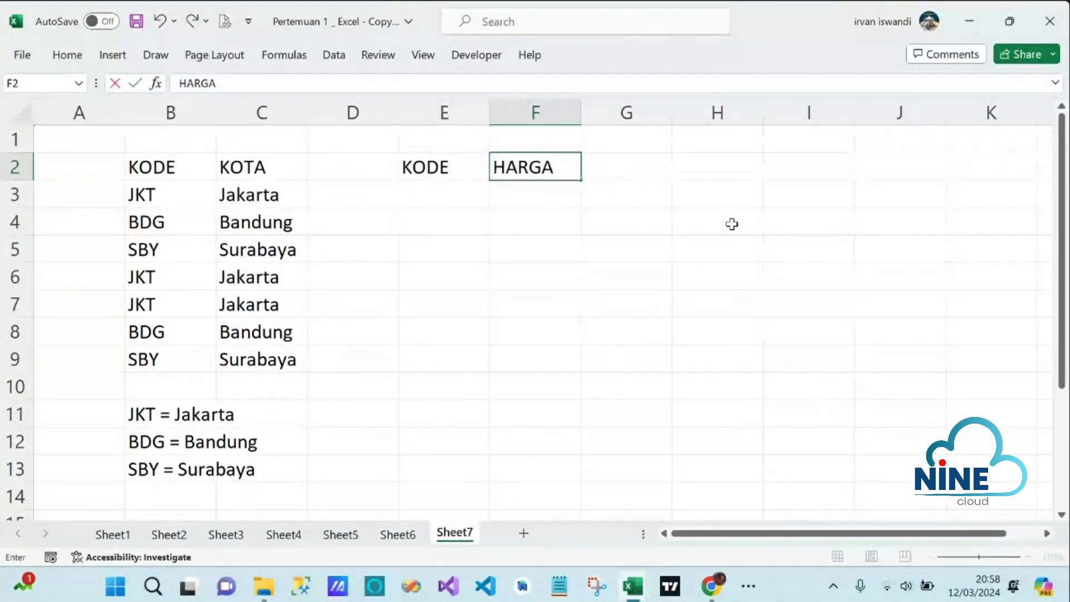
pyautogui.press('Return')
# Step: Fill the new KODE column from E3 to E9 with 1, 2, 3, 1, 2, 3 and 1
pyautogui.press('Left')
pyautogui.write('1')
pyautogui.press('Return')
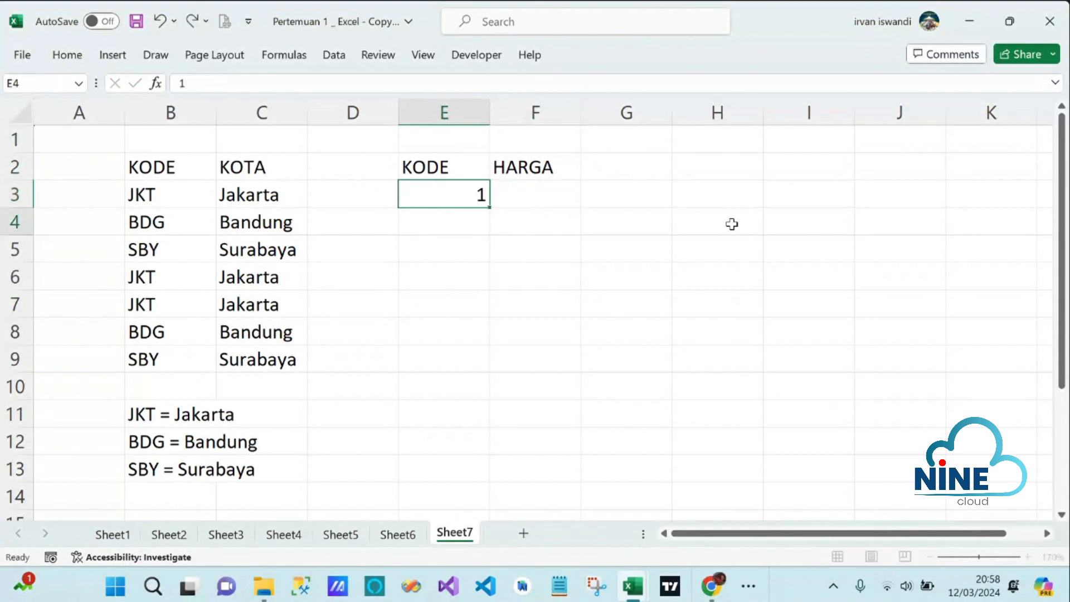
pyautogui.write('2')
pyautogui.press('Return')
pyautogui.write('3')
pyautogui.press('Return')
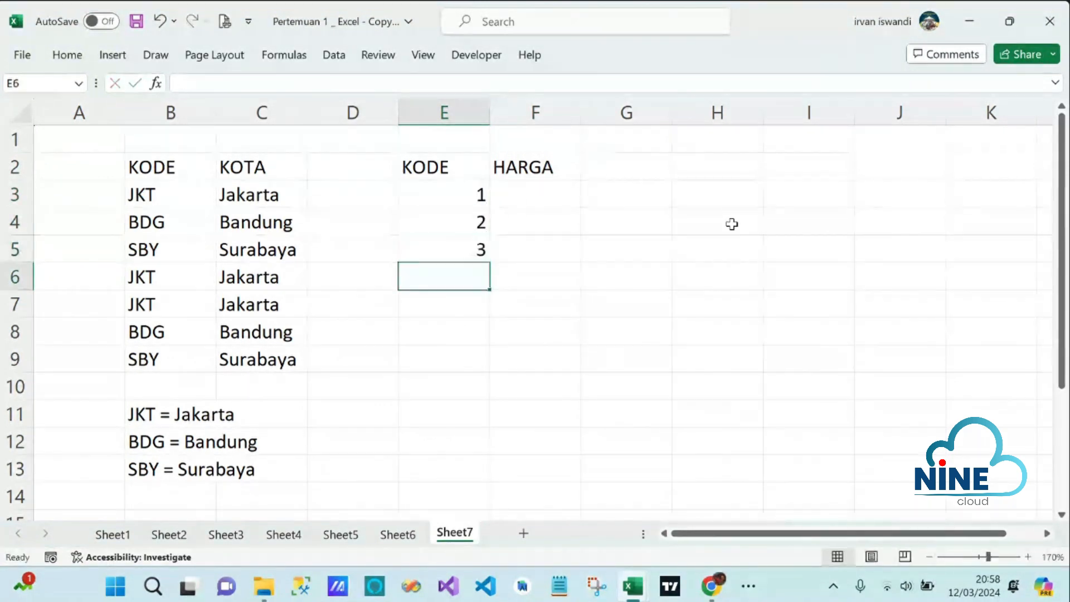
pyautogui.write('1')
pyautogui.press('Return')
pyautogui.write('2')
pyautogui.press('Return')
pyautogui.write('3')
pyautogui.press('Return')
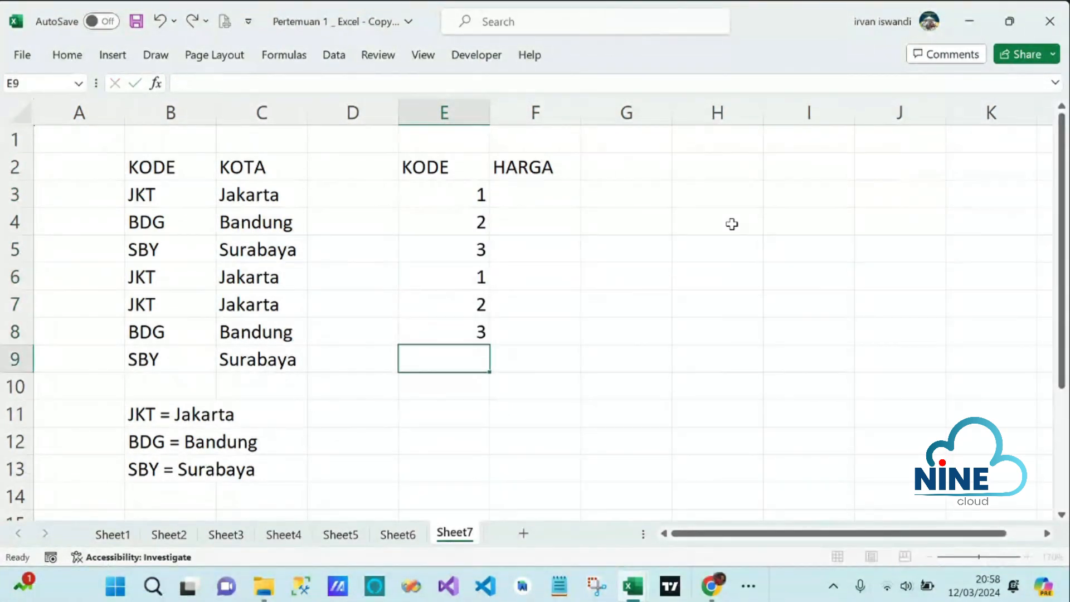
pyautogui.write('1')
pyautogui.press('Return')
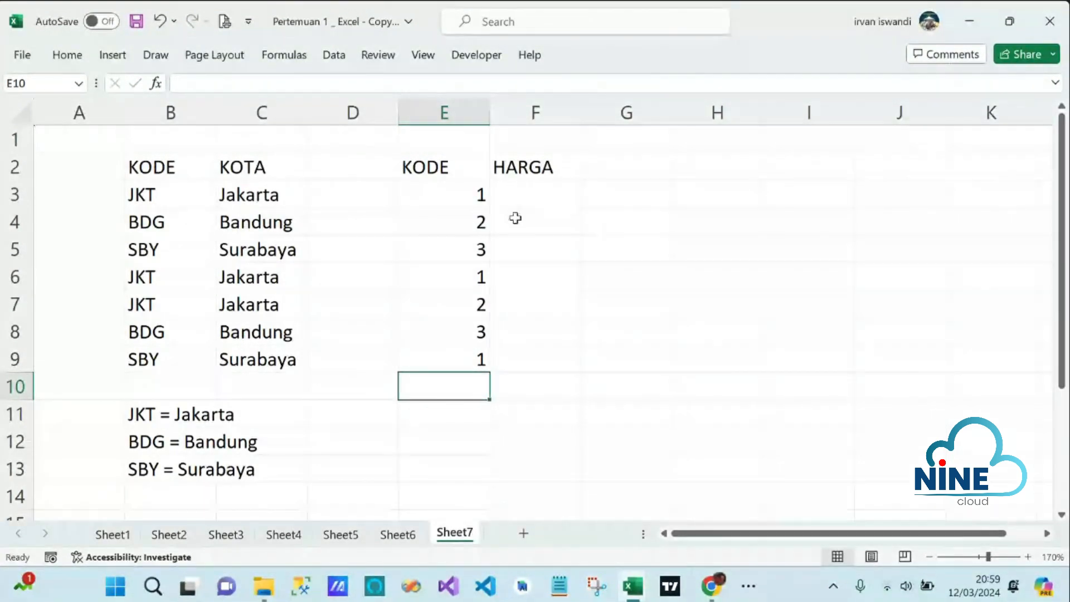
pyautogui.click(484, 196)
pyautogui.click(533, 189)
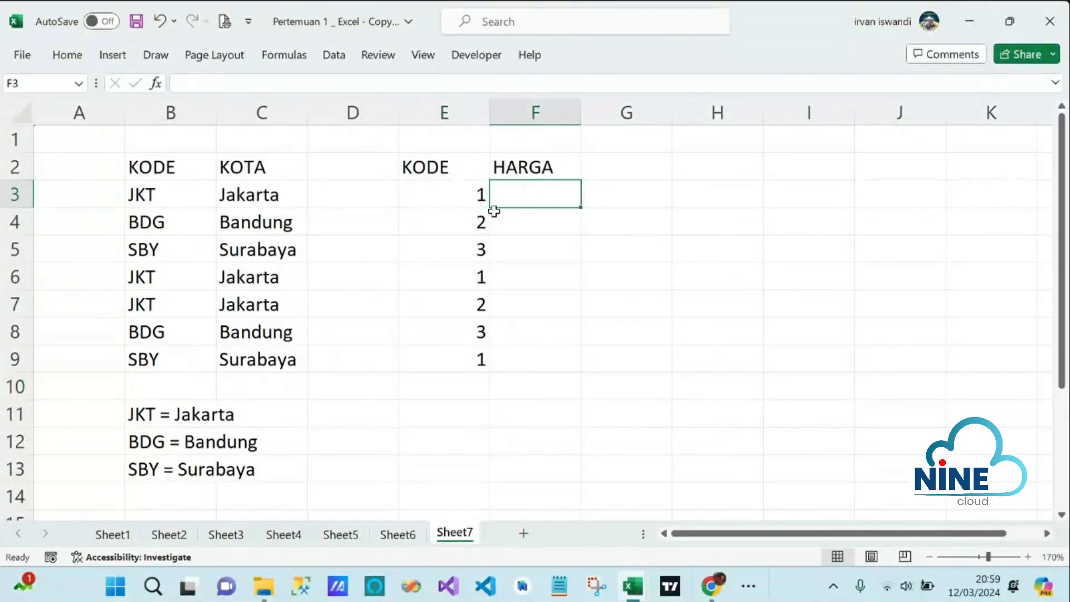
pyautogui.click(466, 219)
pyautogui.click(537, 220)
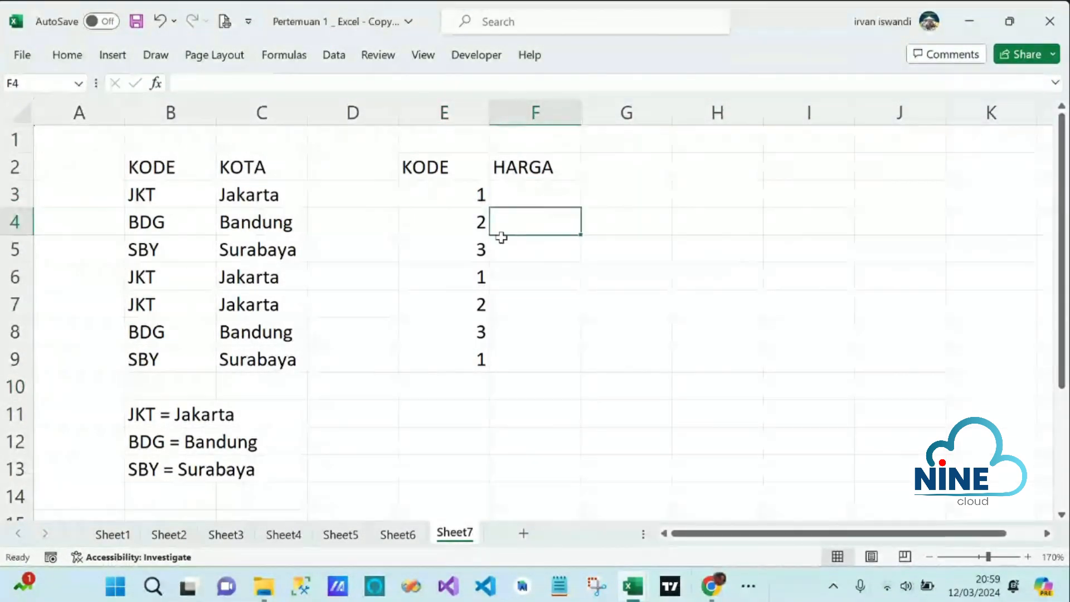
pyautogui.click(470, 246)
pyautogui.click(524, 245)
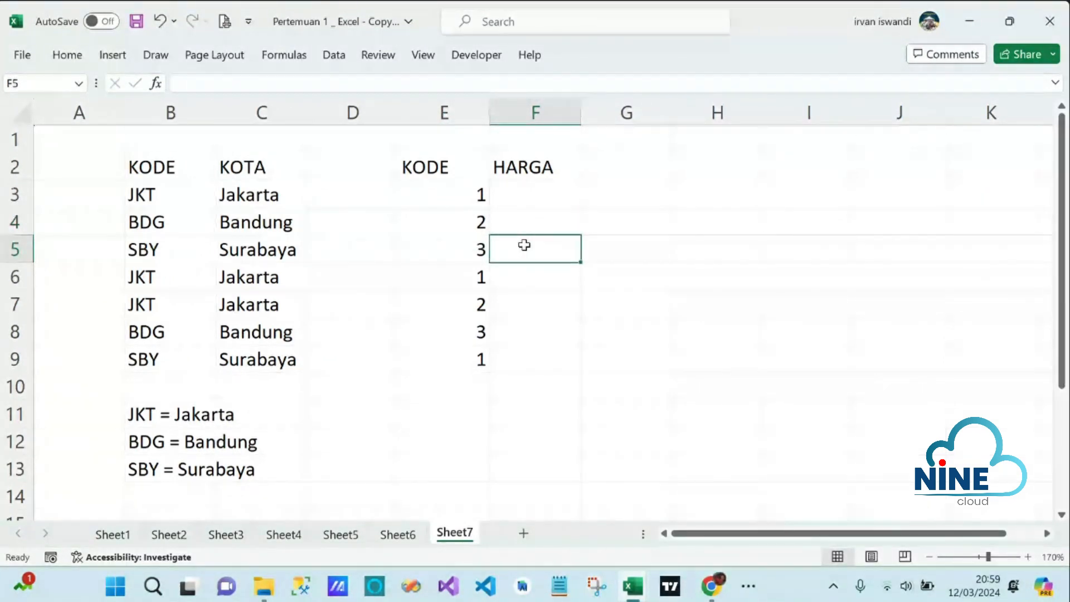
pyautogui.moveTo(535, 191); pyautogui.dragTo(532, 360)
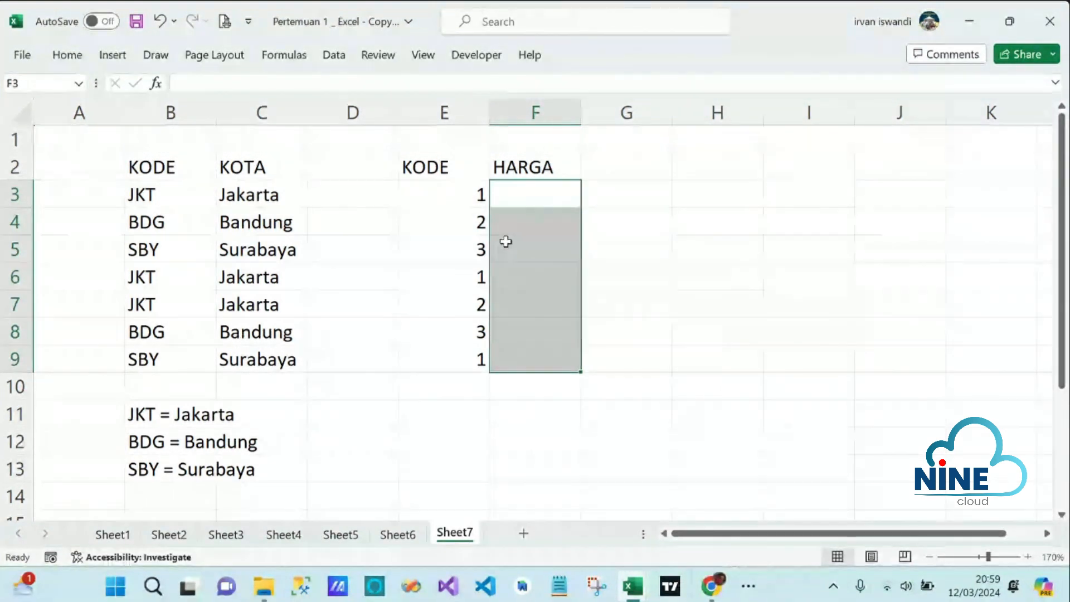
pyautogui.moveTo(459, 195); pyautogui.dragTo(457, 245)
# Step: Start an IF formula in F3 that tests whether E3 equals 1 and returns 1000 when true
pyautogui.click(538, 193)
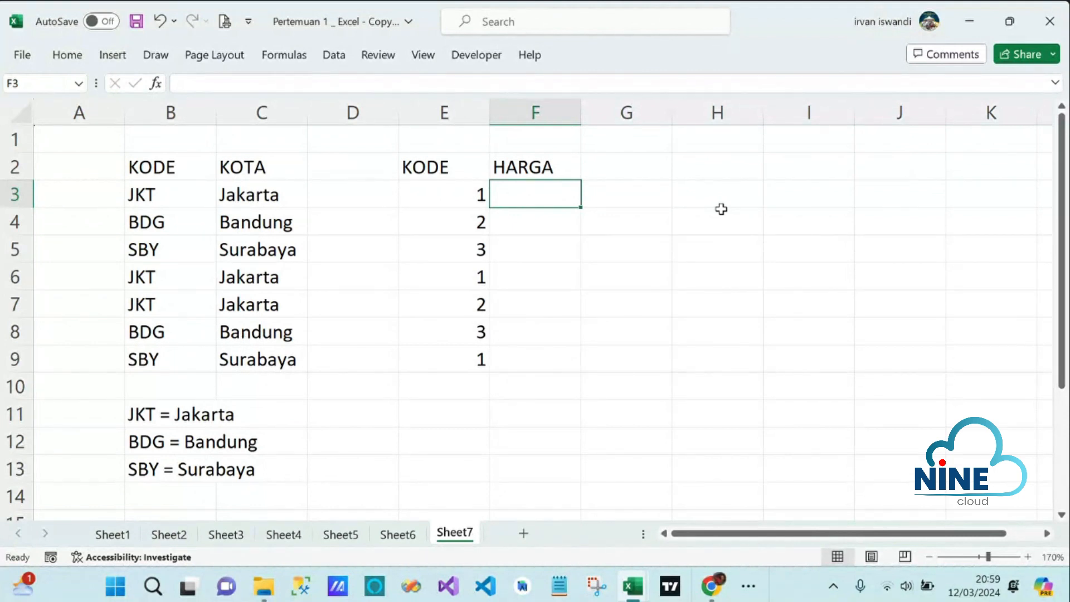
pyautogui.write('=')
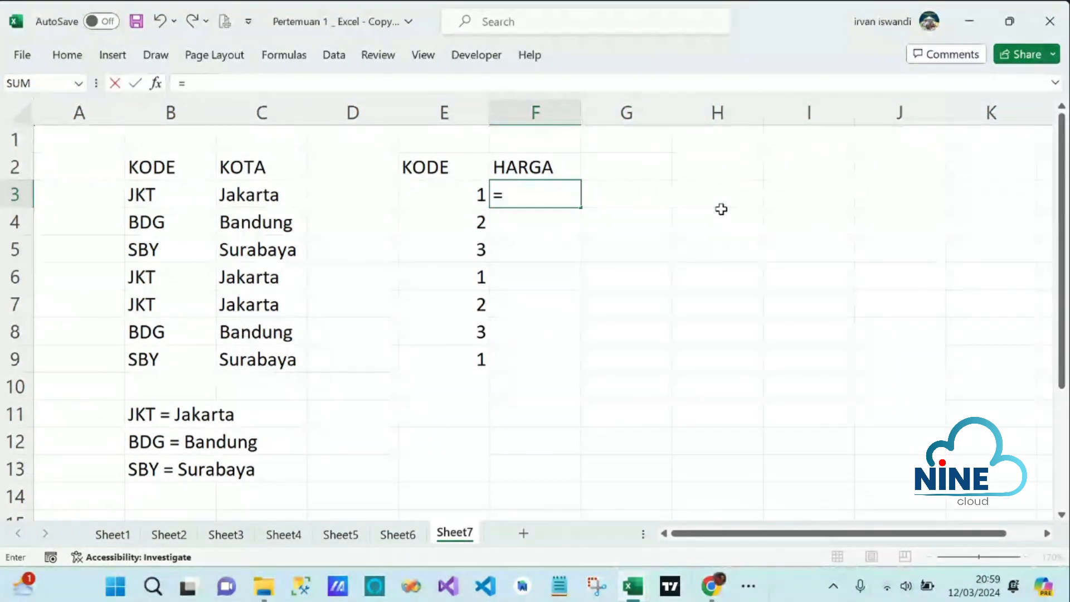
pyautogui.write('IF(')
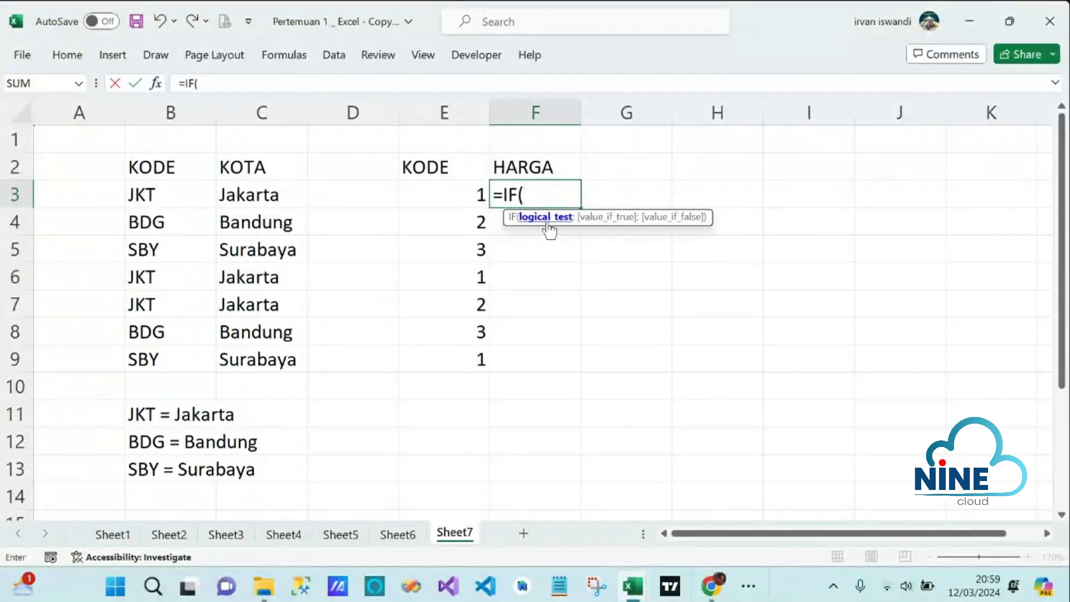
pyautogui.click(459, 194)
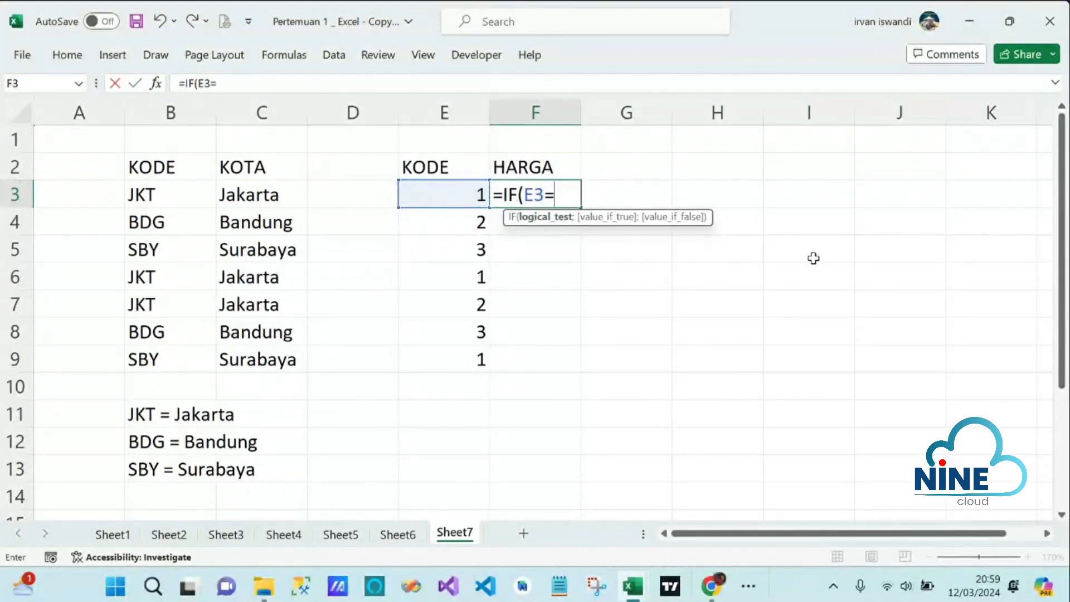
pyautogui.write('=1')
pyautogui.write(';')
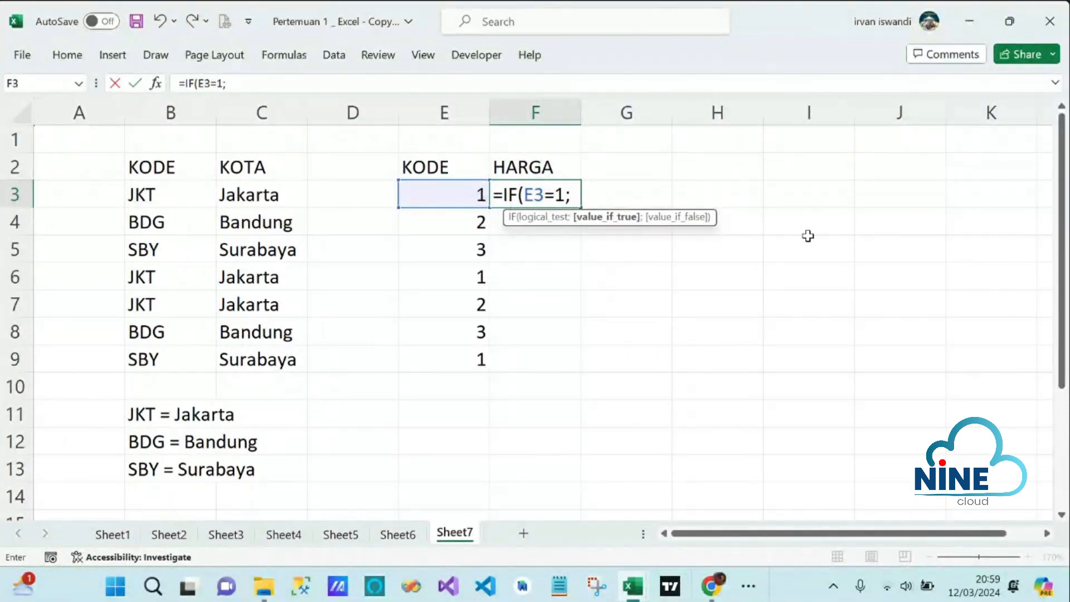
pyautogui.write('1000')
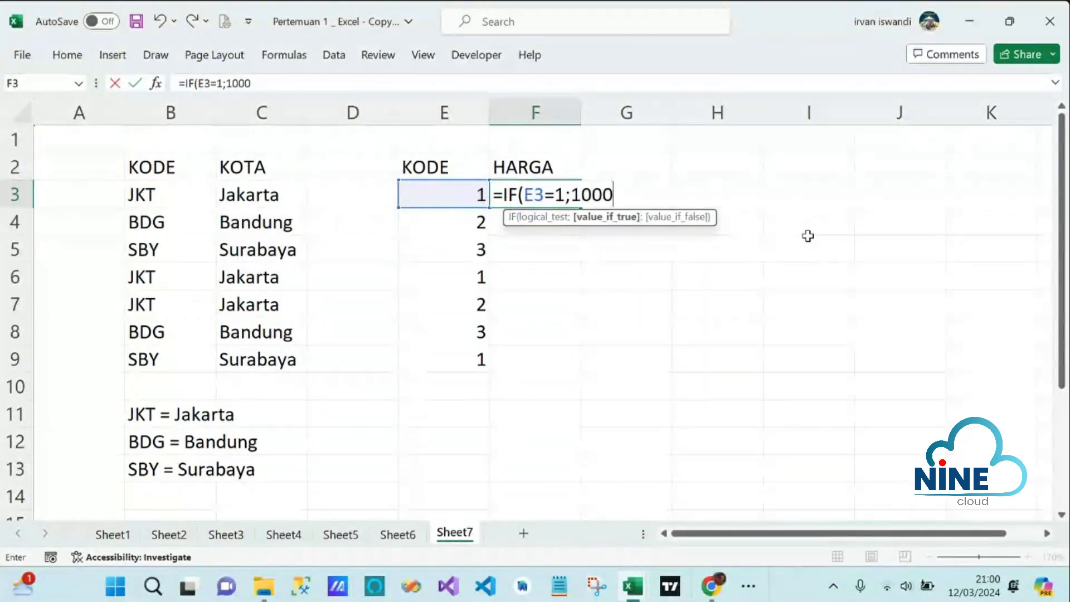
pyautogui.write(';')
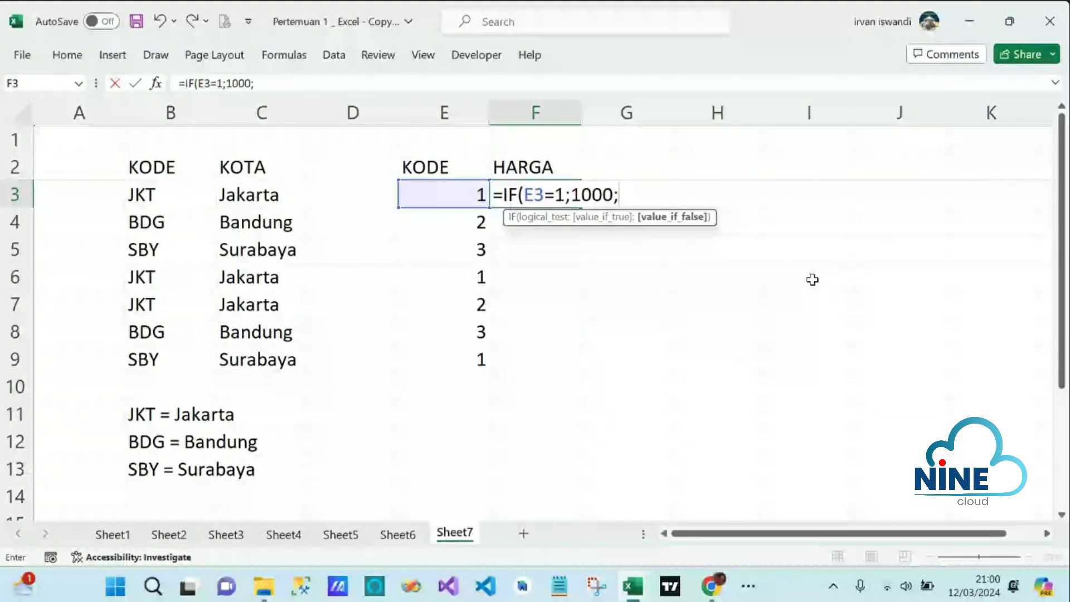
# Step: Nest a second IF as the false value, testing whether E3 equals 2 and returning 2000
pyautogui.write('IF')
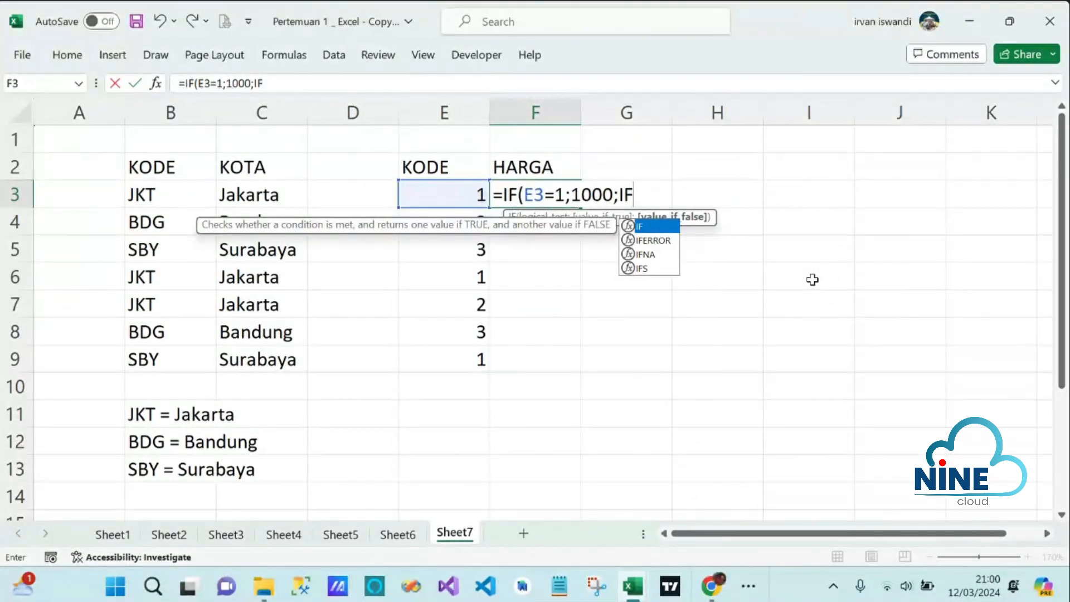
pyautogui.write('(')
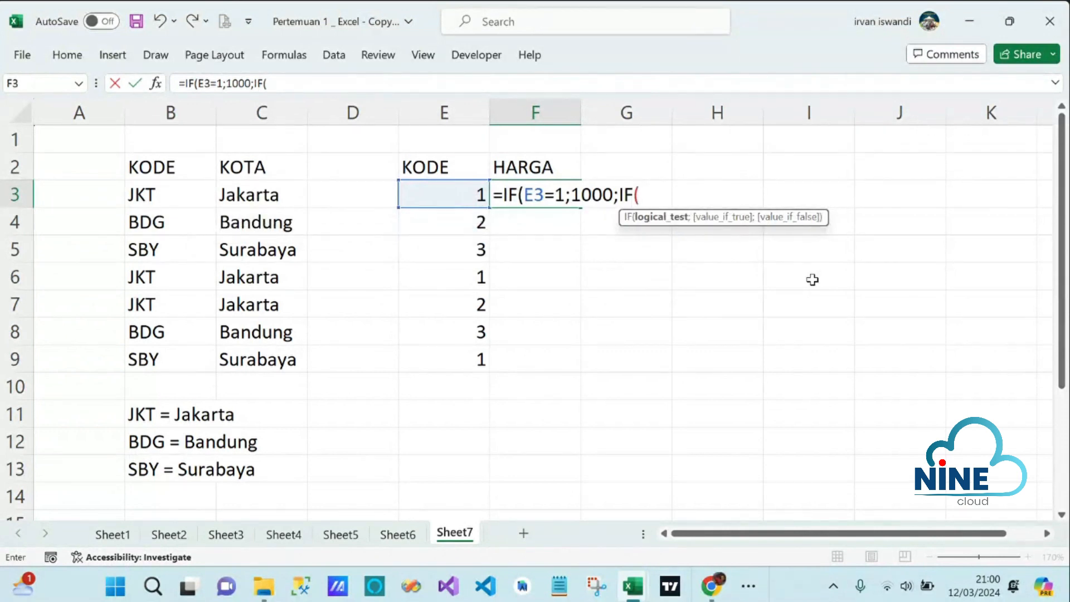
pyautogui.click(452, 201)
pyautogui.write('=')
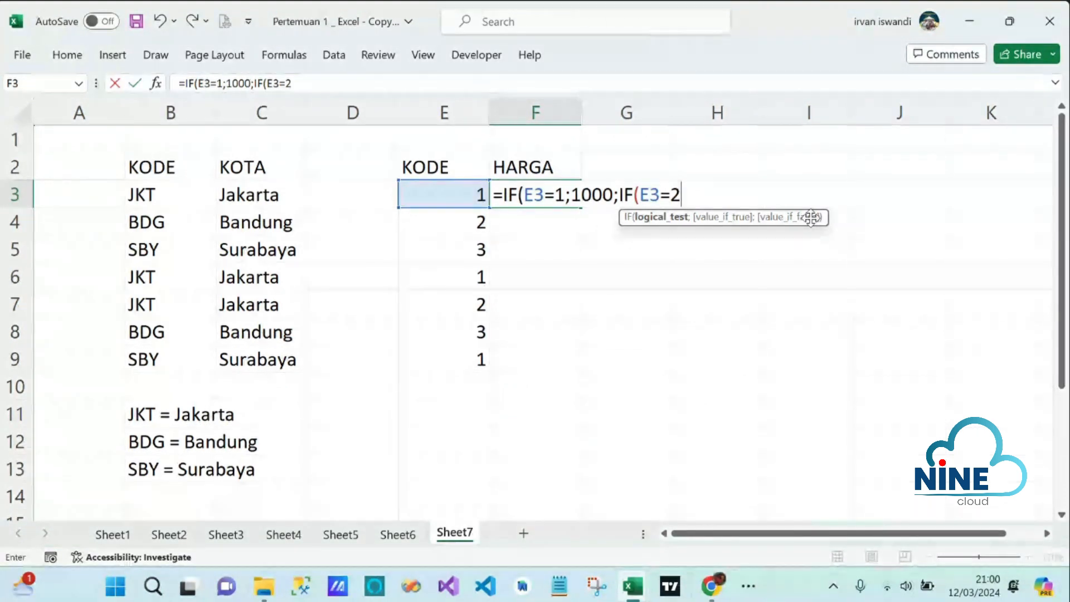
pyautogui.write('2')
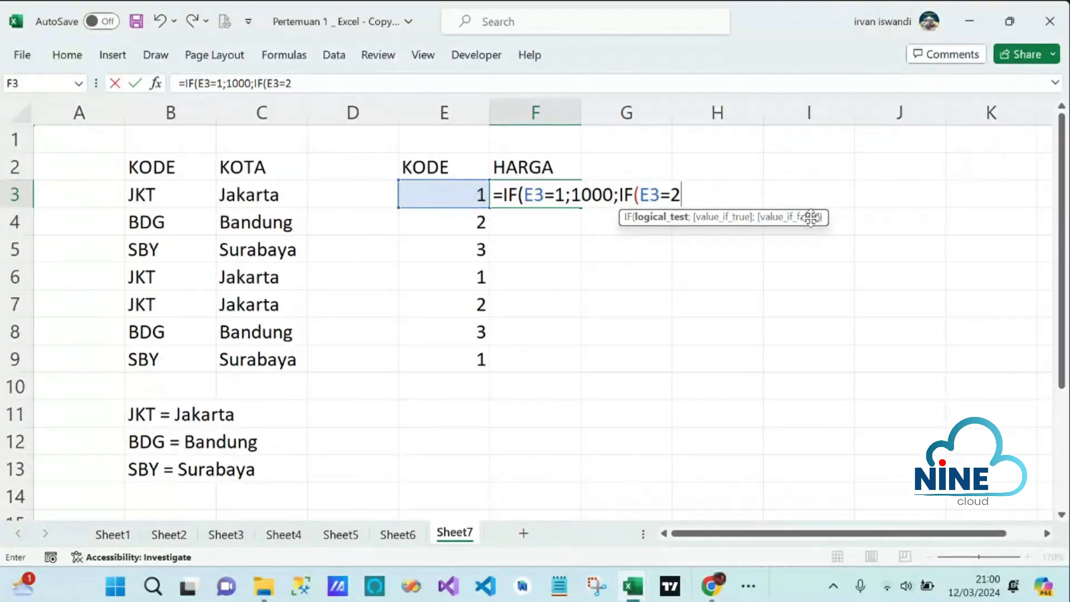
pyautogui.write(';')
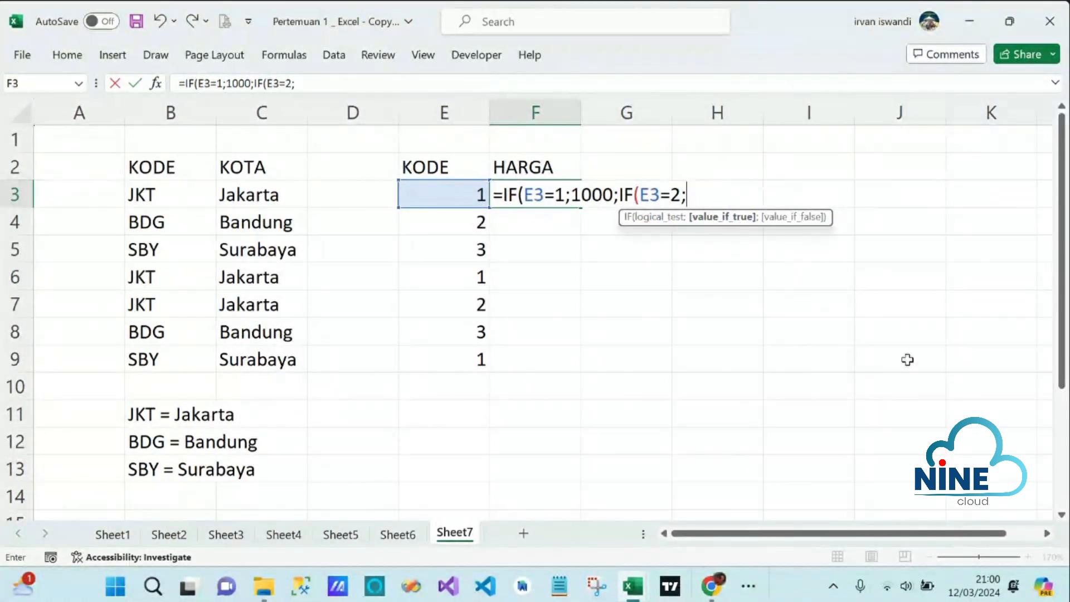
pyautogui.write('200')
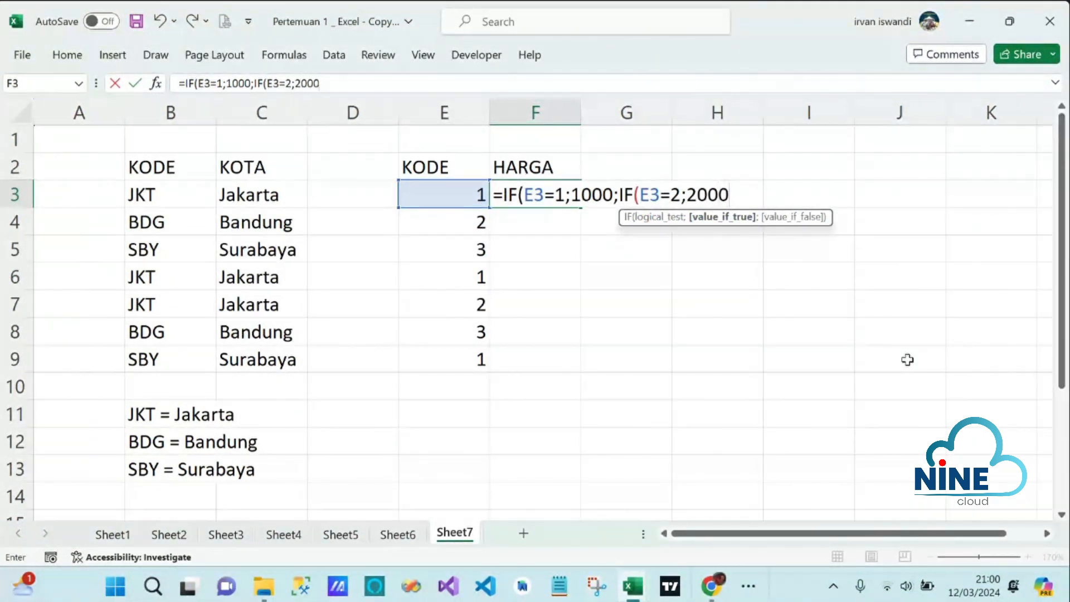
pyautogui.write('0')
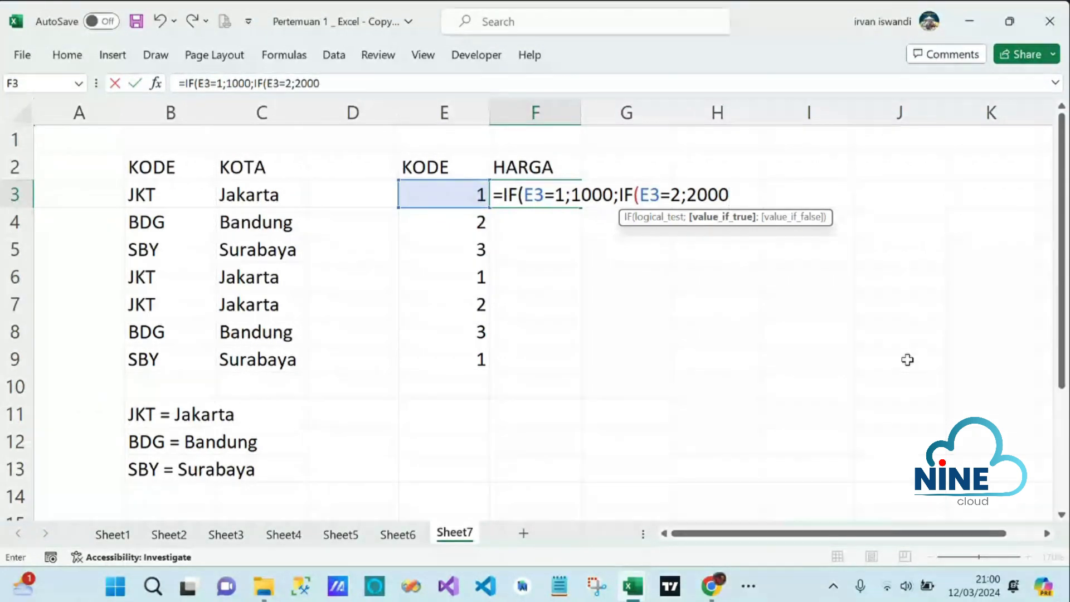
# Step: Finish F3's nested IF formula with 3000 as the false value and copy it down through F9
pyautogui.write(';')
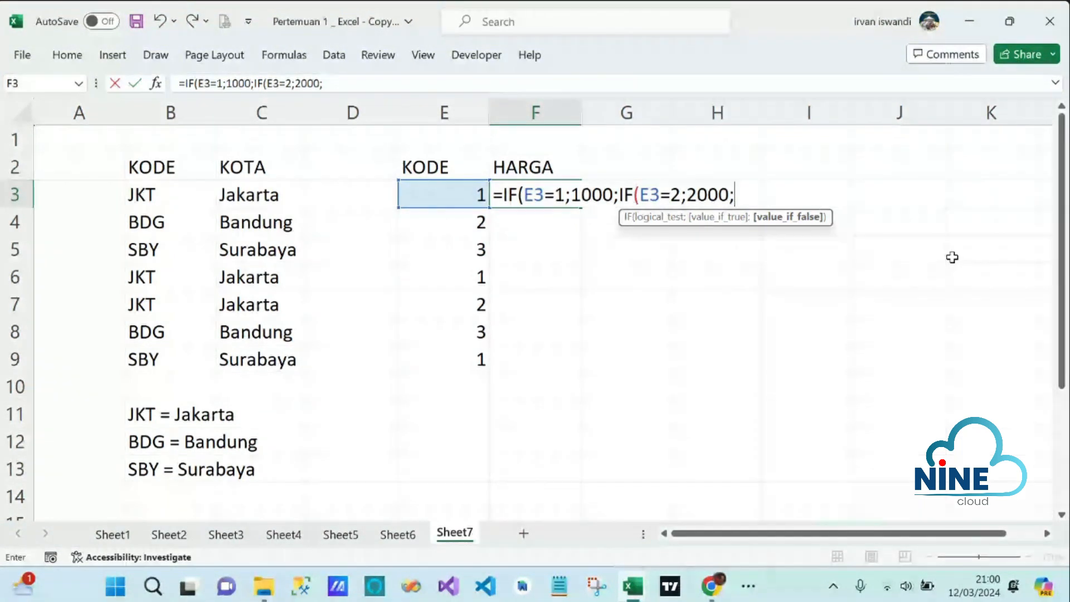
pyautogui.write('3000')
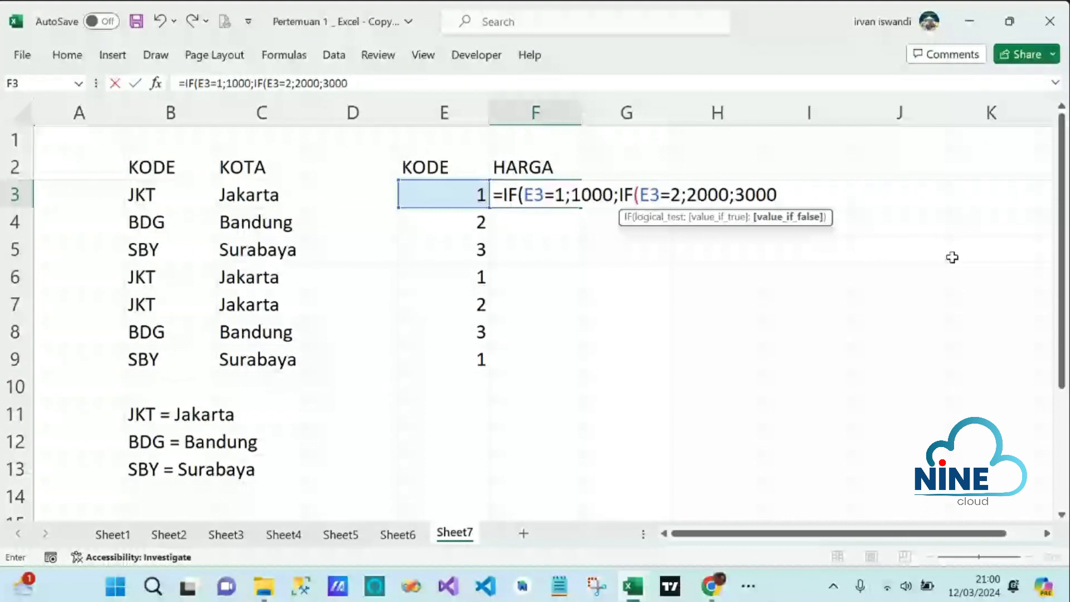
pyautogui.write('))')
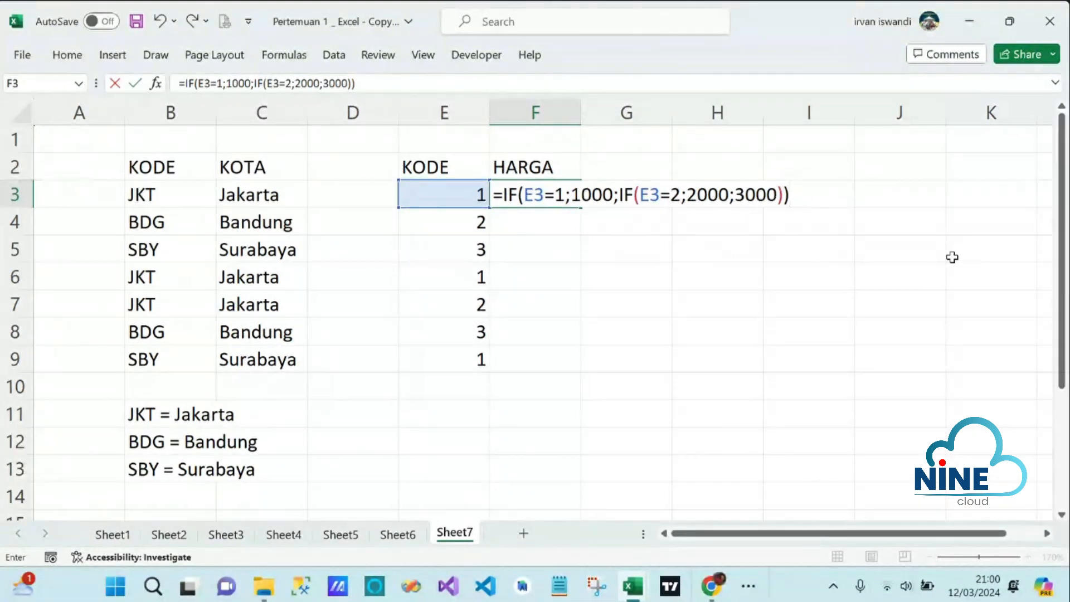
pyautogui.press('Return')
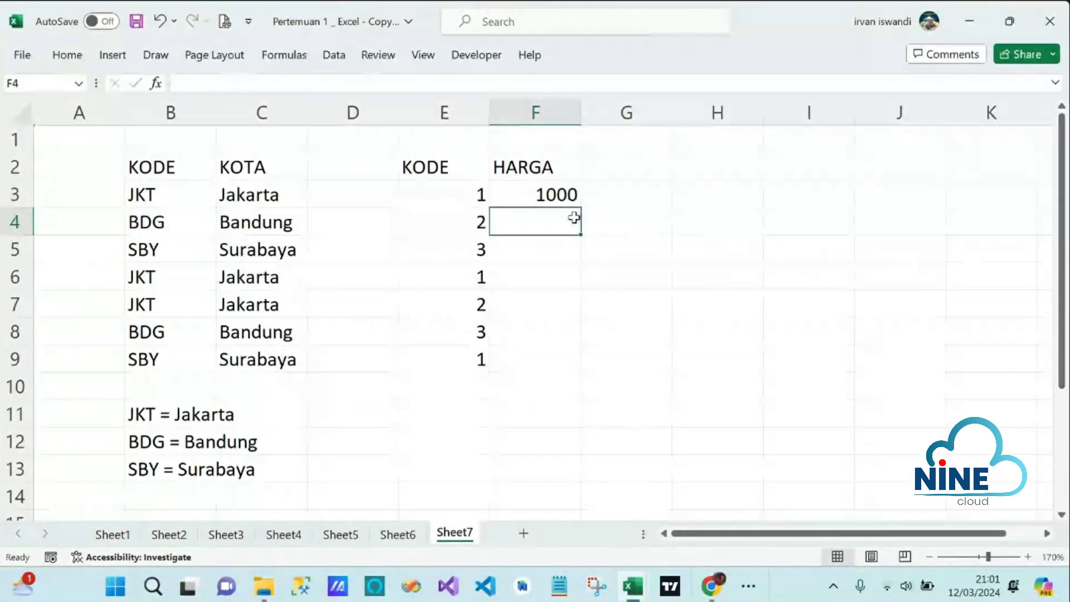
pyautogui.click(561, 196)
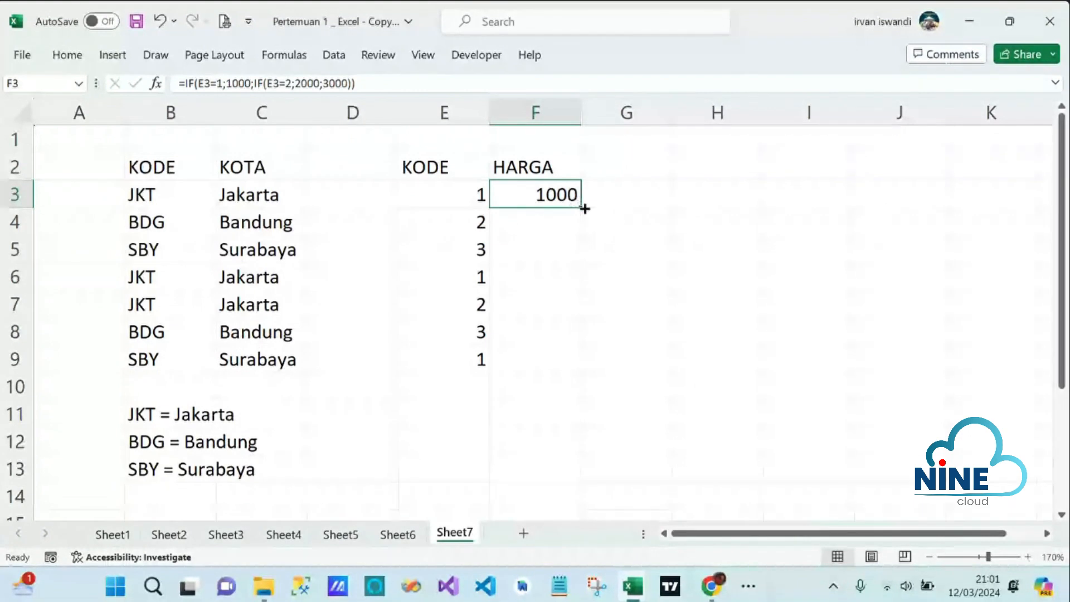
pyautogui.moveTo(581, 210); pyautogui.dragTo(574, 364)
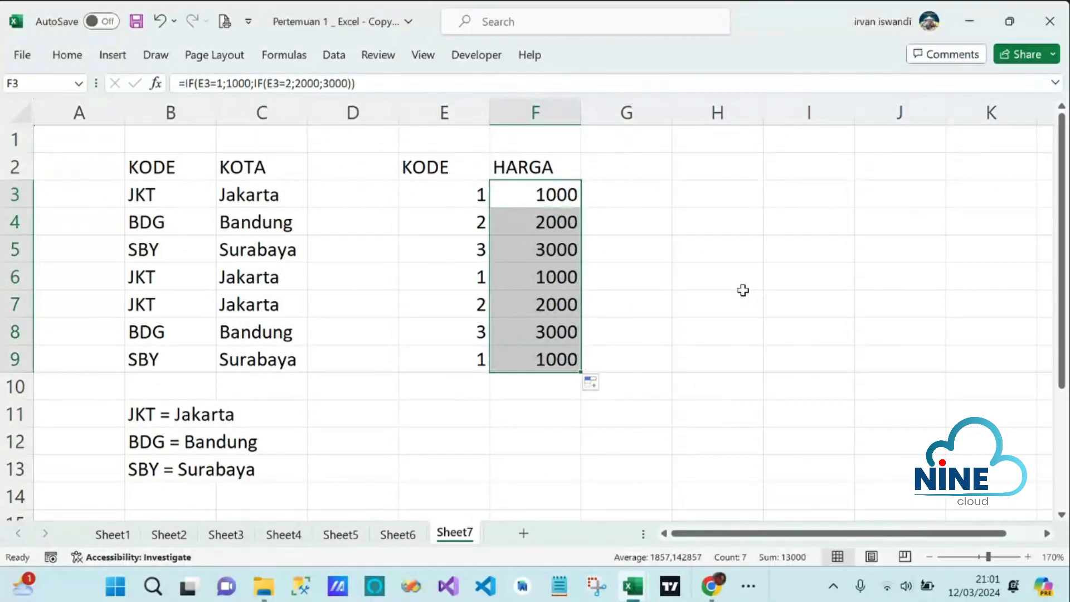
# Step: Review the formula in F3 without changing it and enter 4 as a new KODE in E10
pyautogui.doubleClick(551, 195)
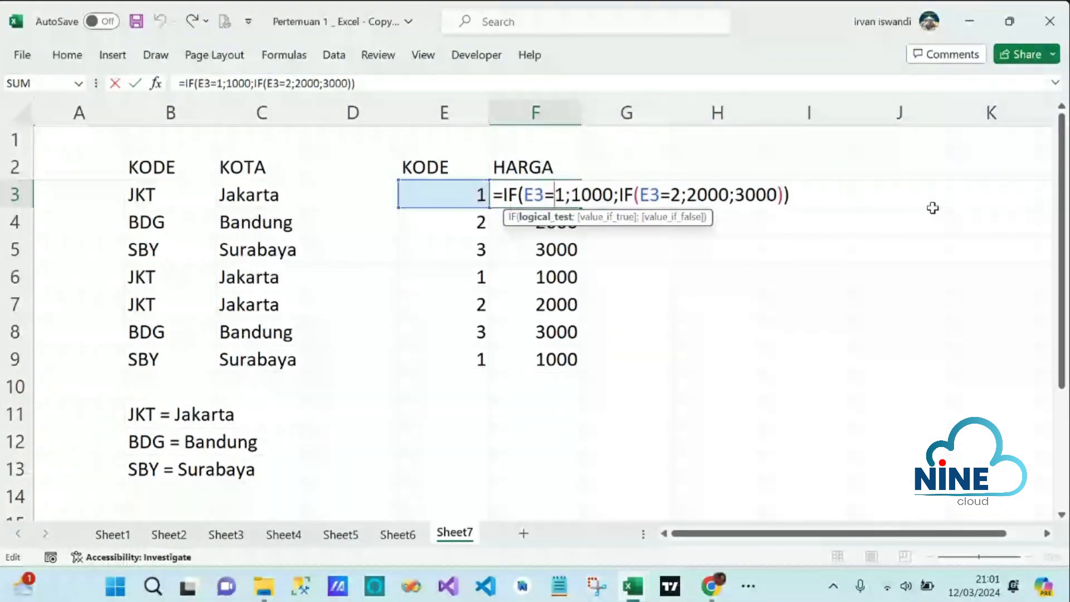
pyautogui.hotkey('ctrl', 'Return')
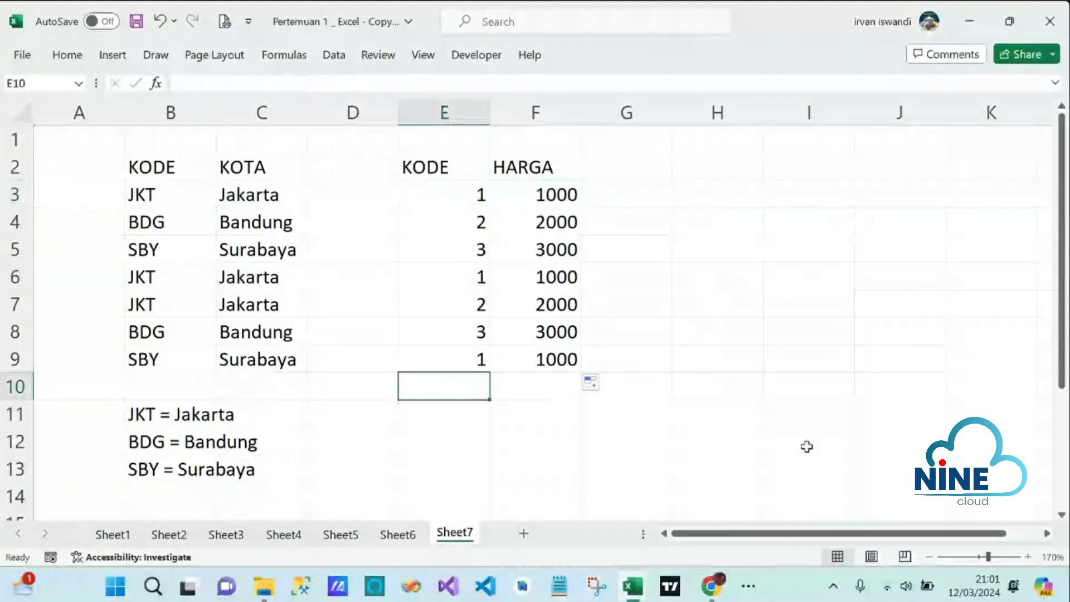
pyautogui.write('4')
pyautogui.press('Tab')
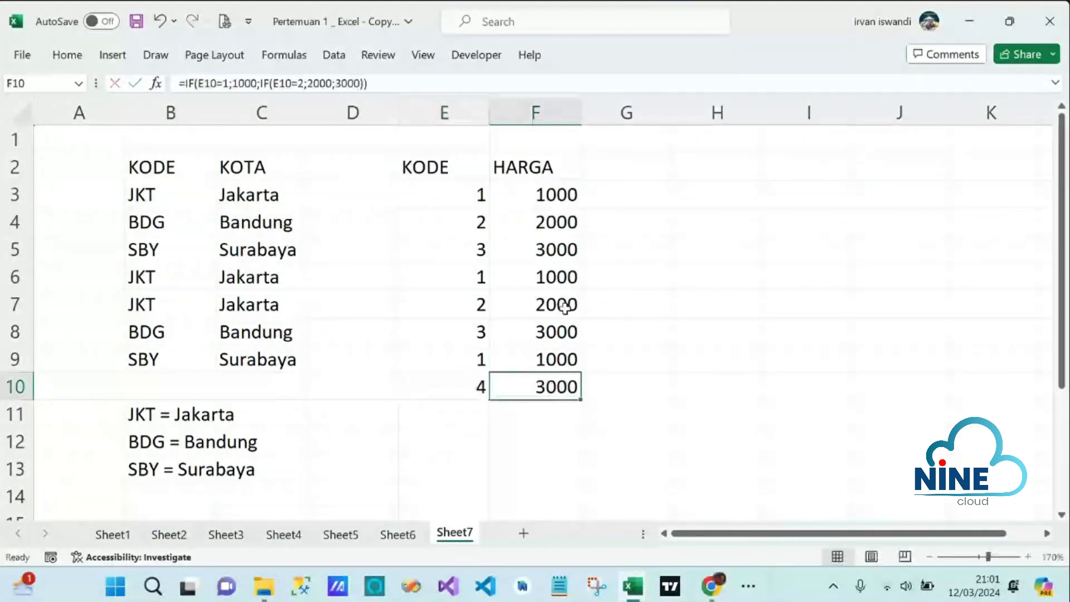
# Step: Replace the final 3000 in F3's formula with a third nested IF testing whether E3 equals 3 and returning 3000
pyautogui.click(557, 195)
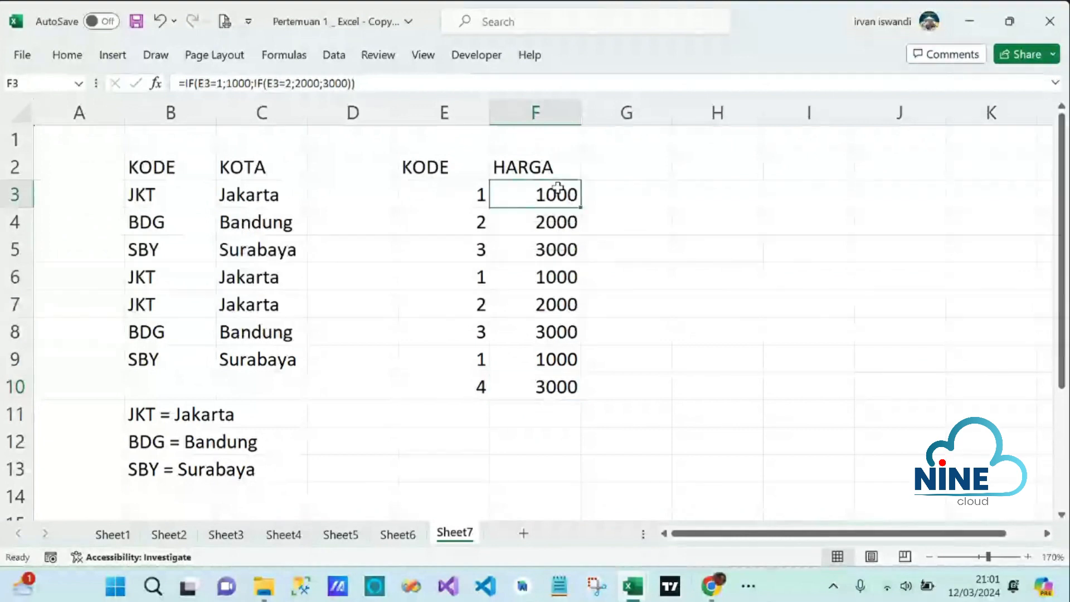
pyautogui.doubleClick(555, 195)
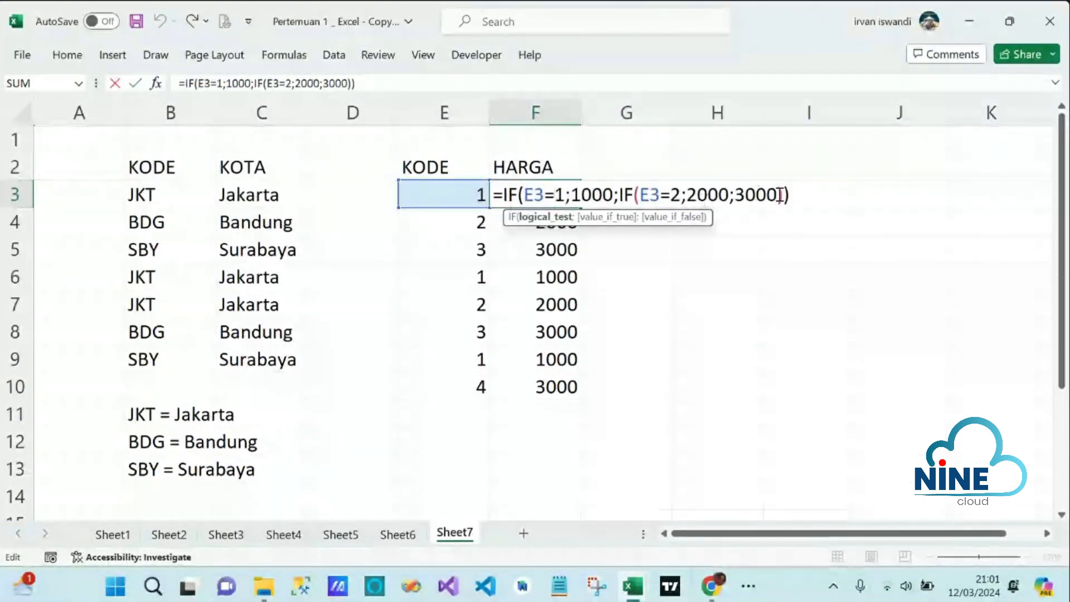
pyautogui.moveTo(797, 195); pyautogui.dragTo(736, 198)
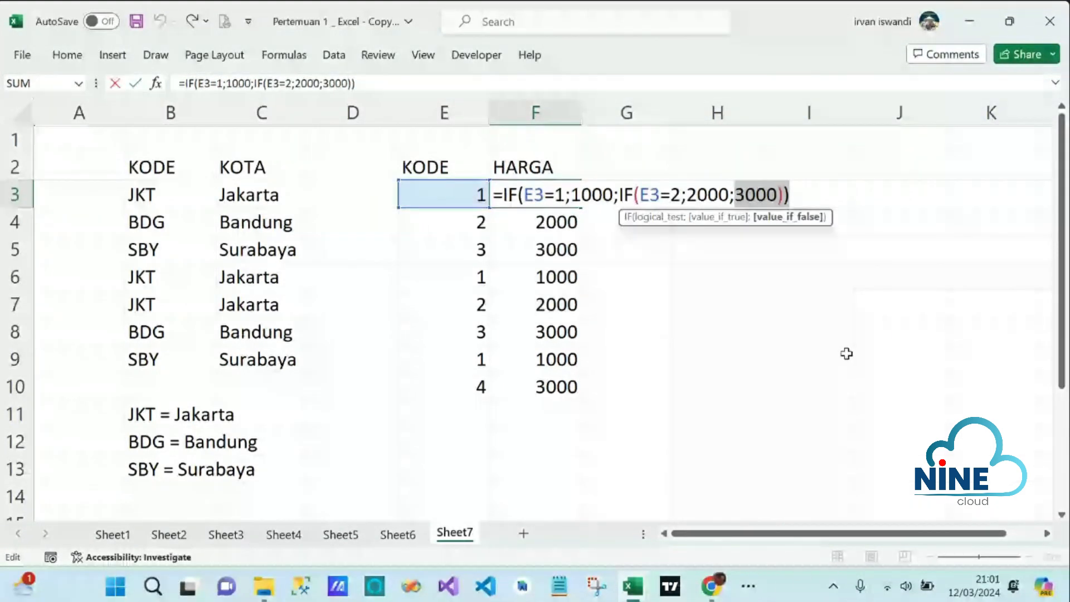
pyautogui.write('IF')
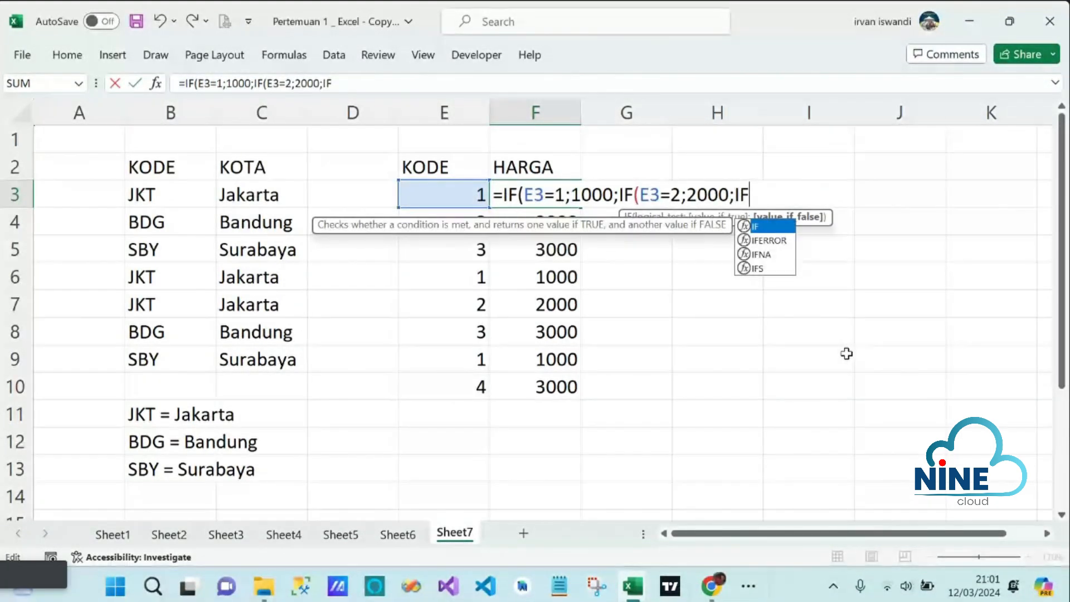
pyautogui.write('(')
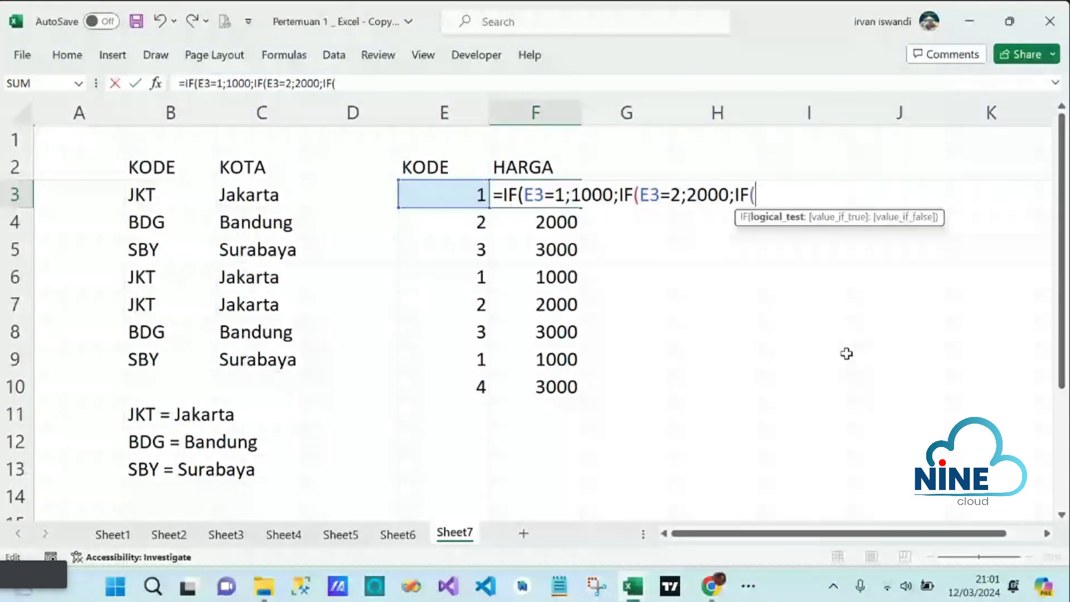
pyautogui.click(482, 207)
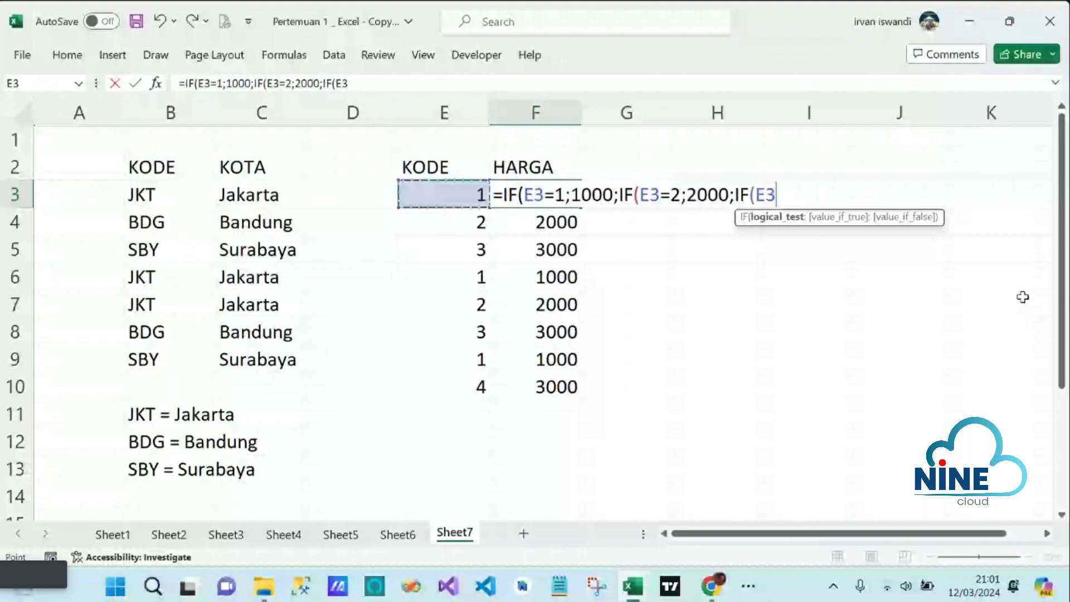
pyautogui.write('=3')
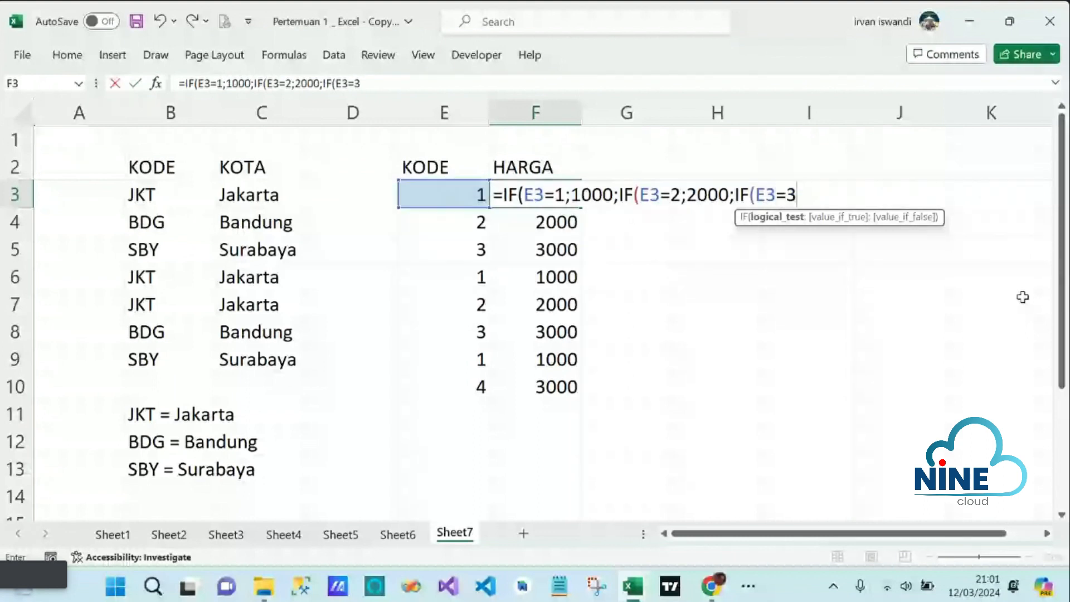
pyautogui.write(';')
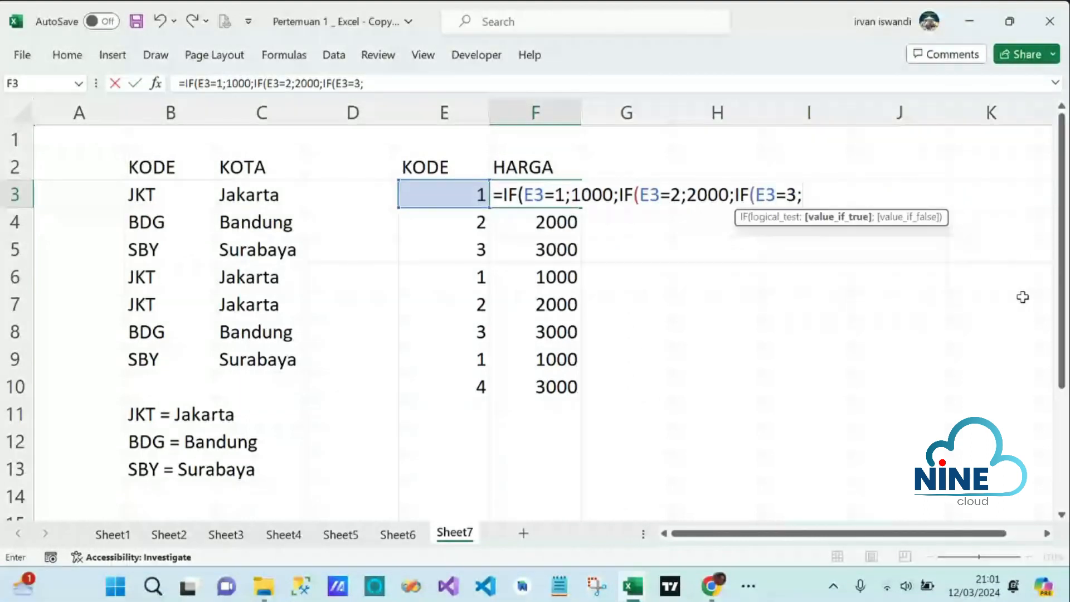
pyautogui.write('3000')
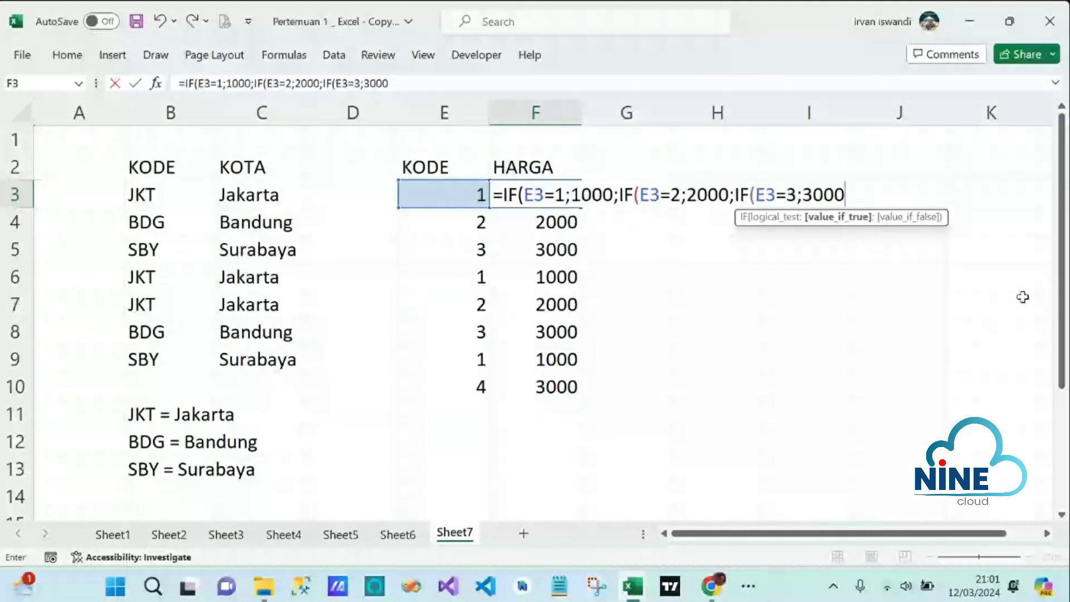
# Step: Finish F3's formula with 4000 as the innermost false value and close all three nested IFs
pyautogui.write(';')
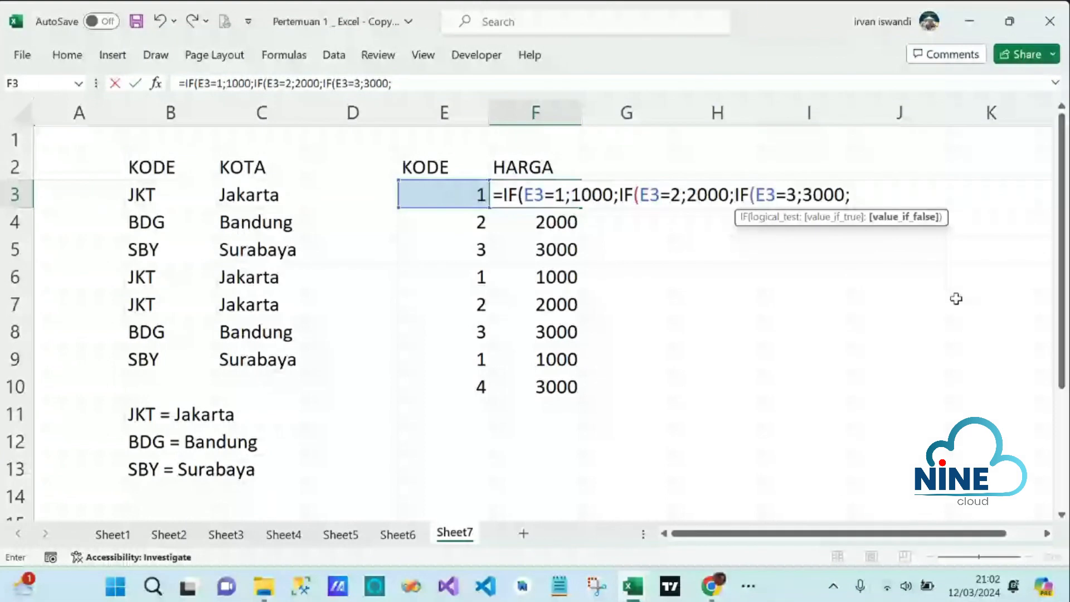
pyautogui.write('4')
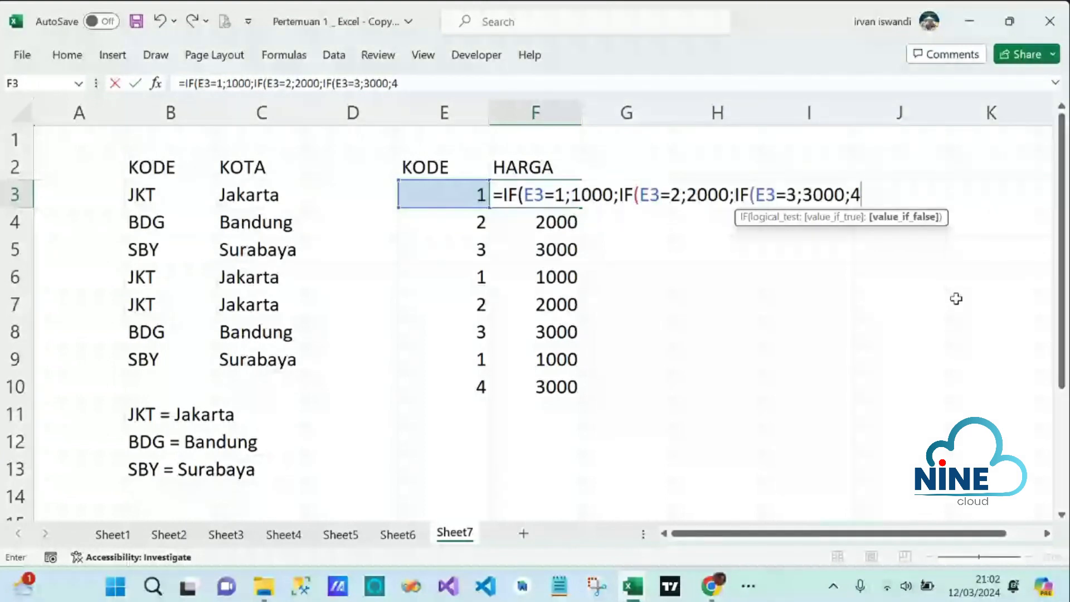
pyautogui.write('000')
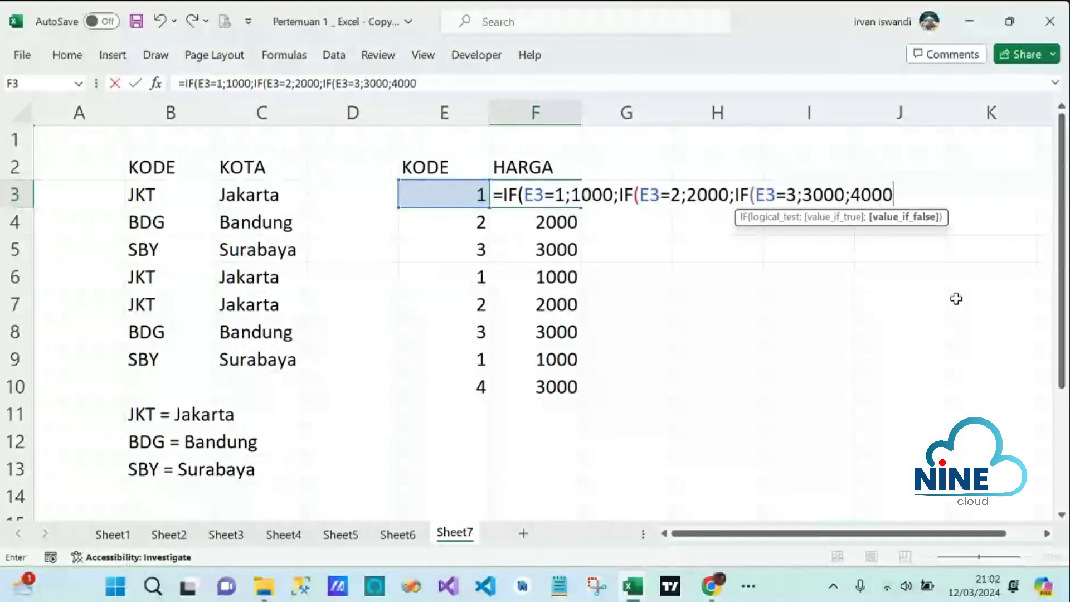
pyautogui.write(')')
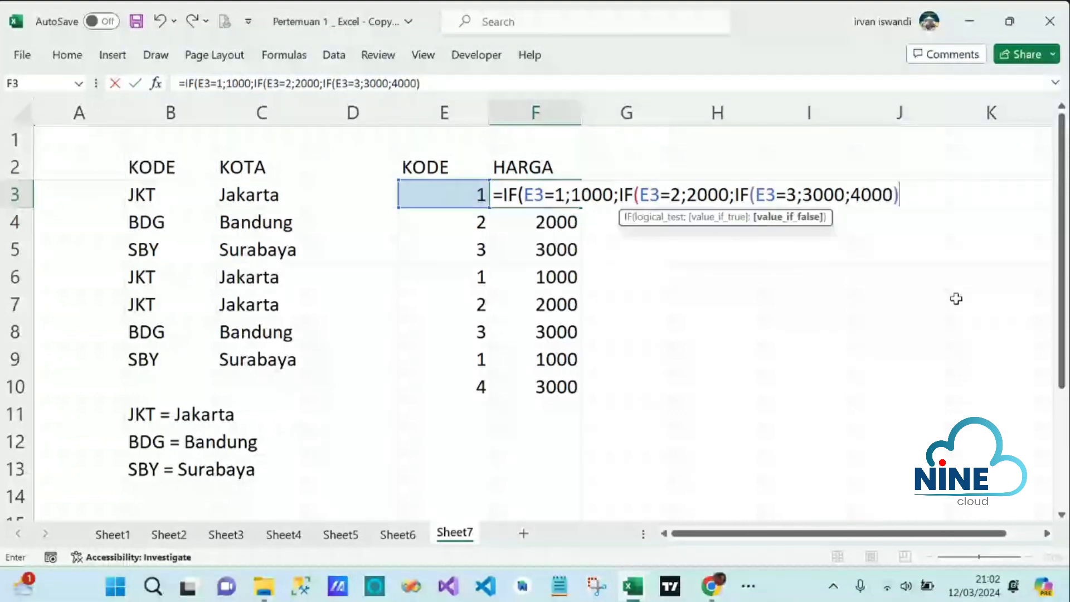
pyautogui.write('))')
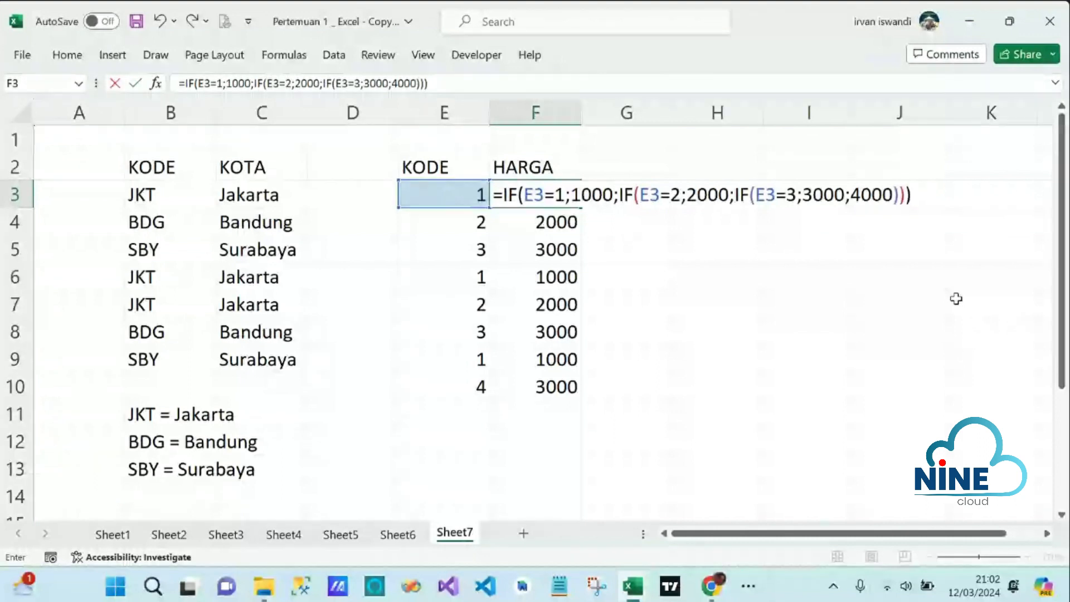
pyautogui.doubleClick(882, 196)
pyautogui.click(930, 184)
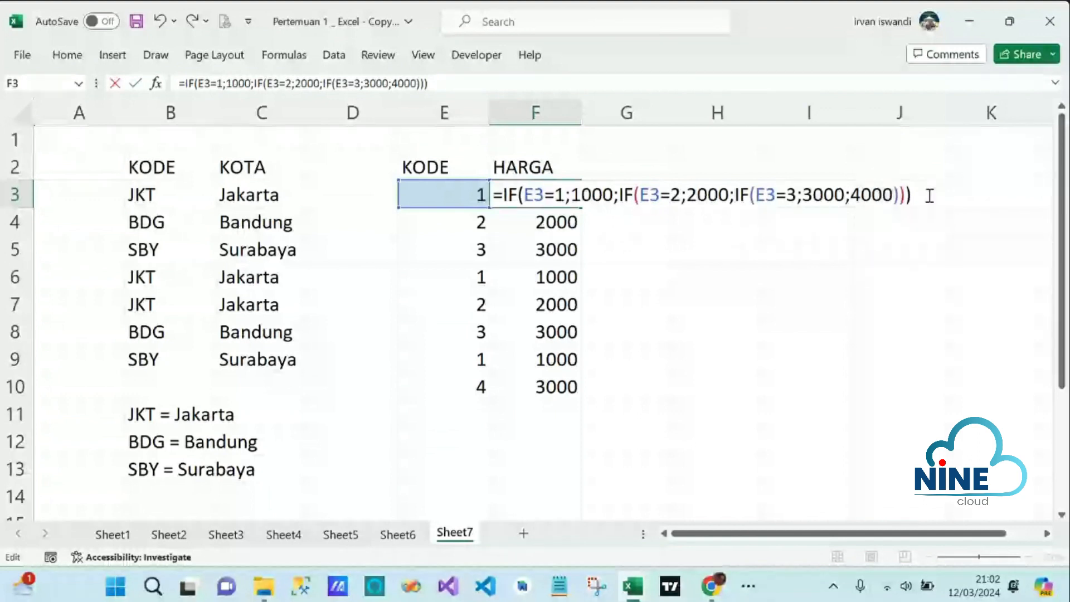
pyautogui.press('Return')
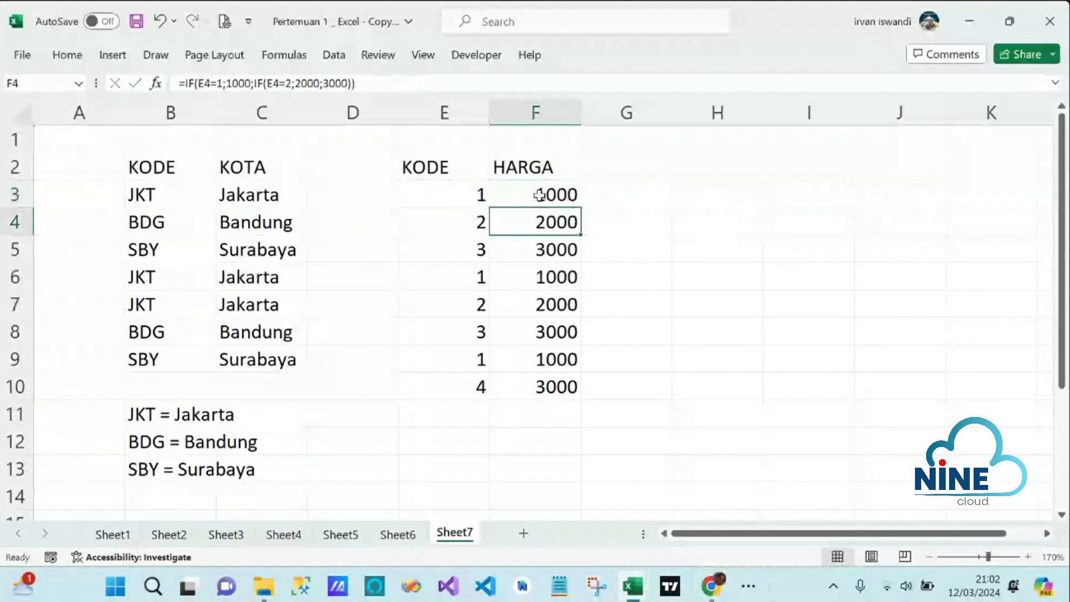
# Step: Copy the extended HARGA formula from F3 down through F10
pyautogui.click(539, 195)
pyautogui.moveTo(581, 206); pyautogui.dragTo(588, 389)
pyautogui.click(808, 359)
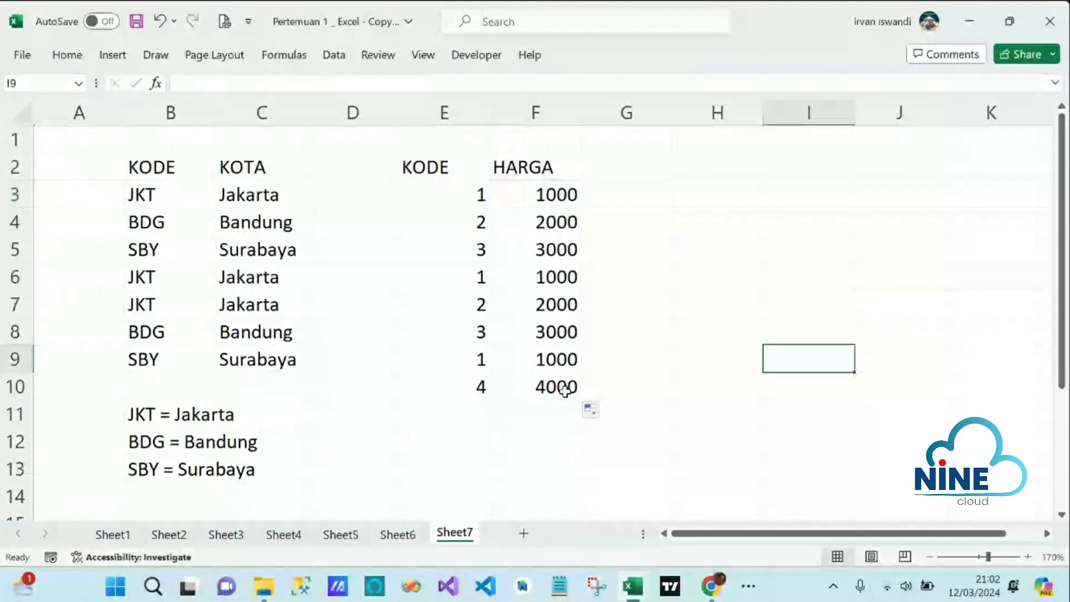
# Step: Change the KODE in E6 to 4 to test the extended formula
pyautogui.click(473, 275)
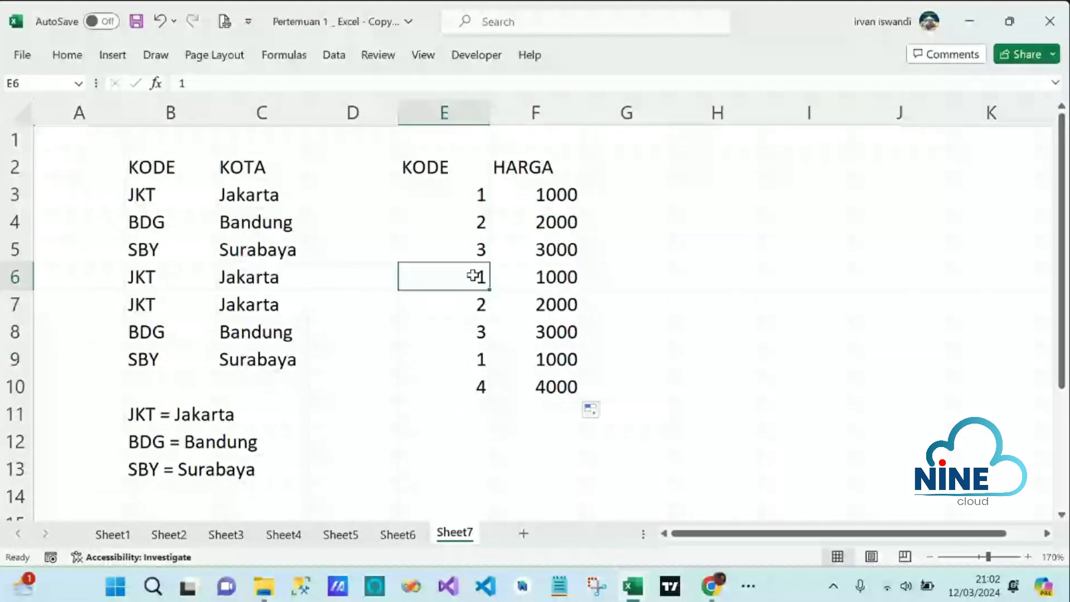
pyautogui.write('4')
pyautogui.press('Return')
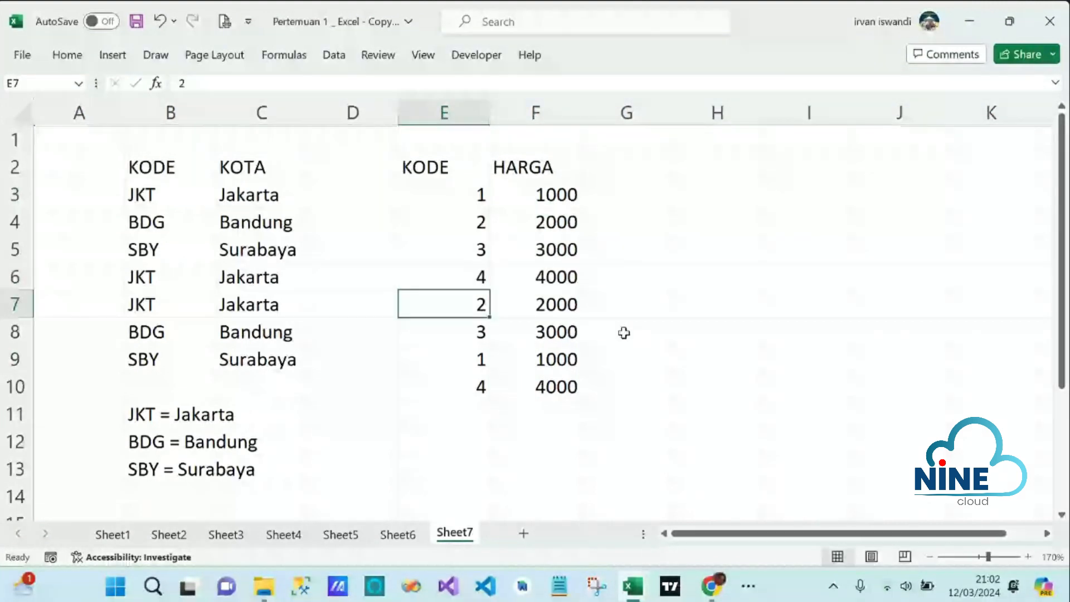
# Step: Open the nested IF formula in F3 for review
pyautogui.doubleClick(549, 205)
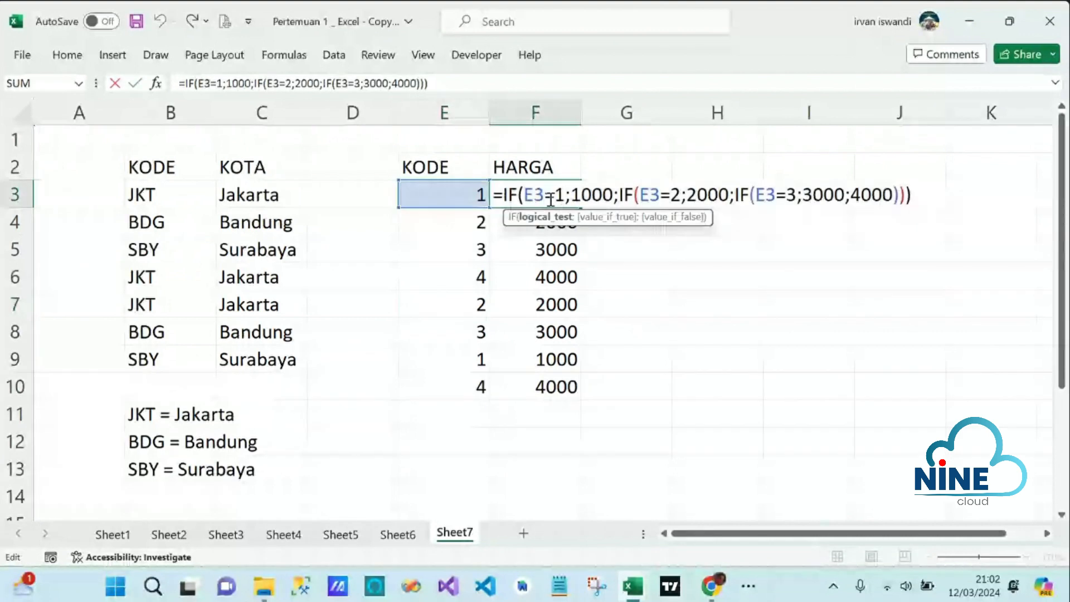